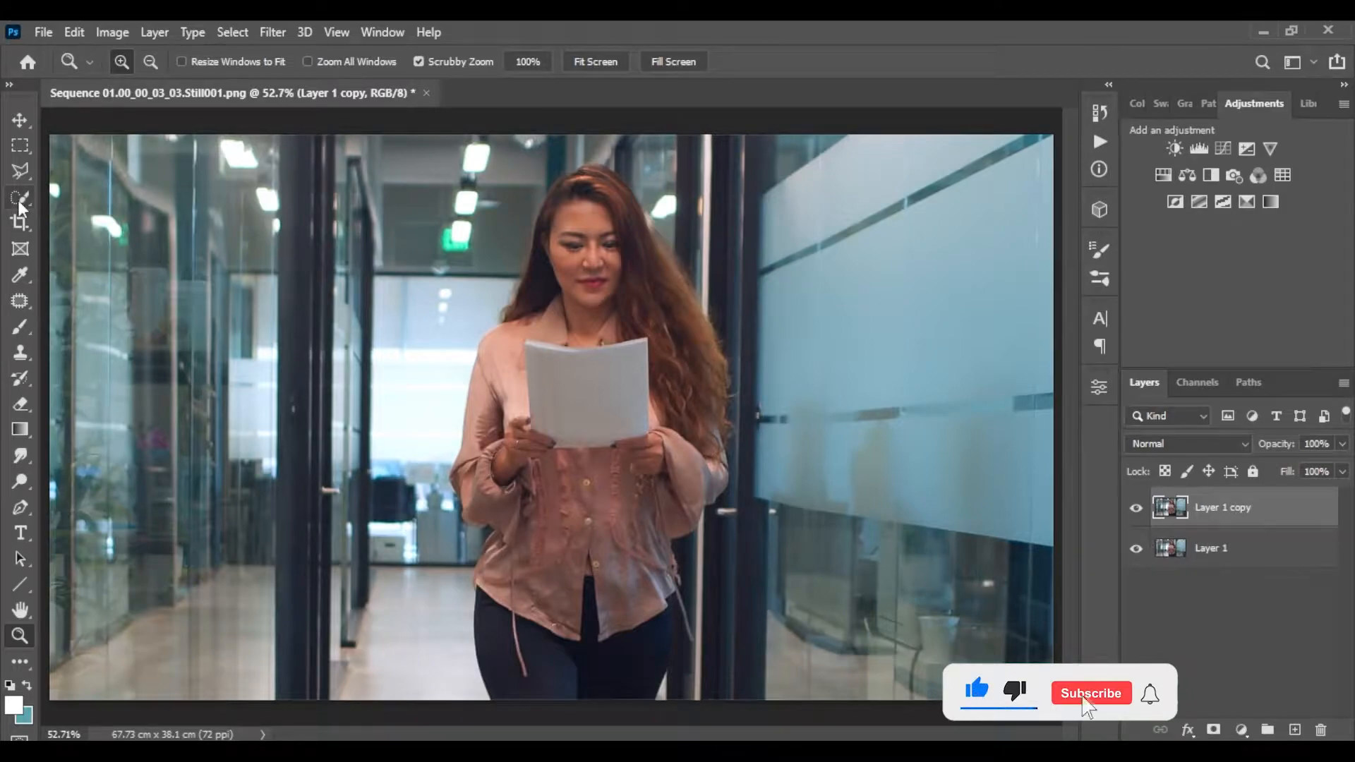
# Select the woman with automatic subject selection and mask Layer 1 copy to that selection.
pyautogui.click(574, 68)
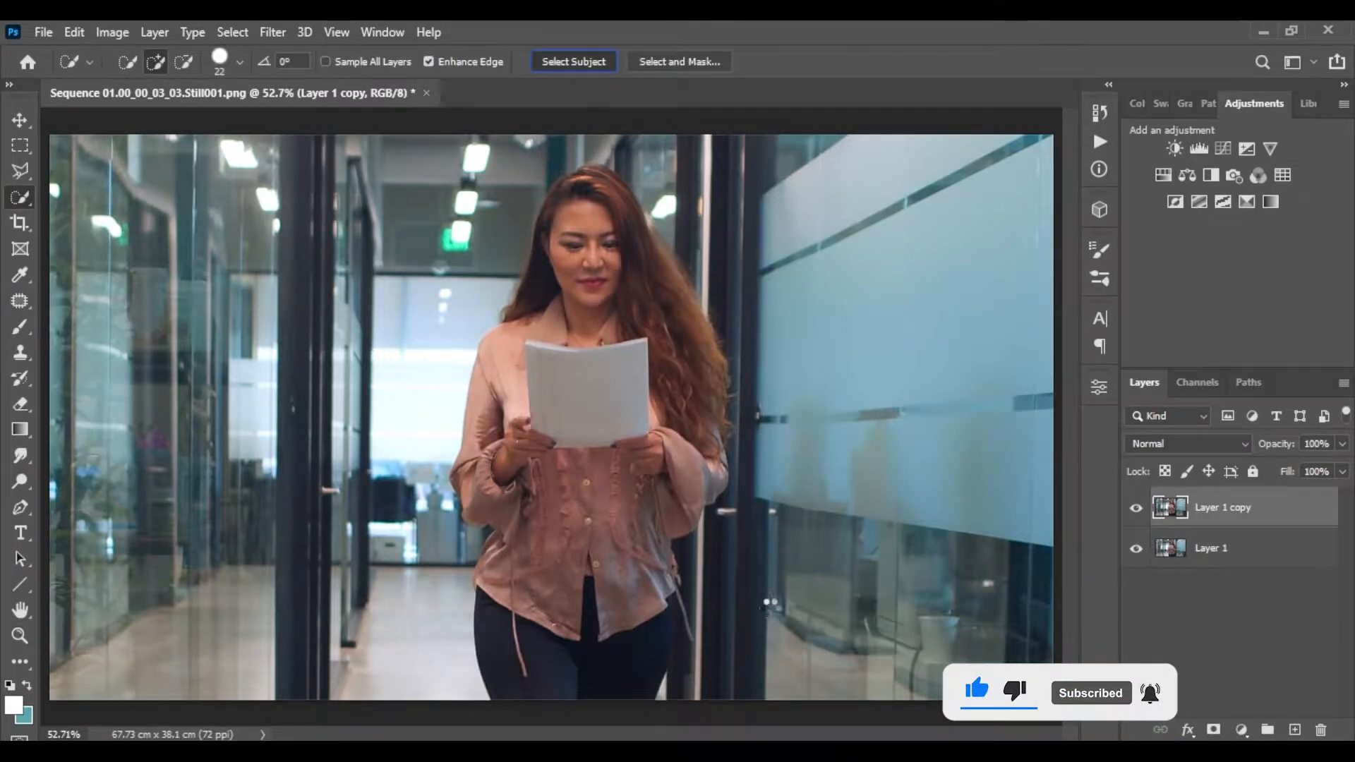
pyautogui.press('alt')
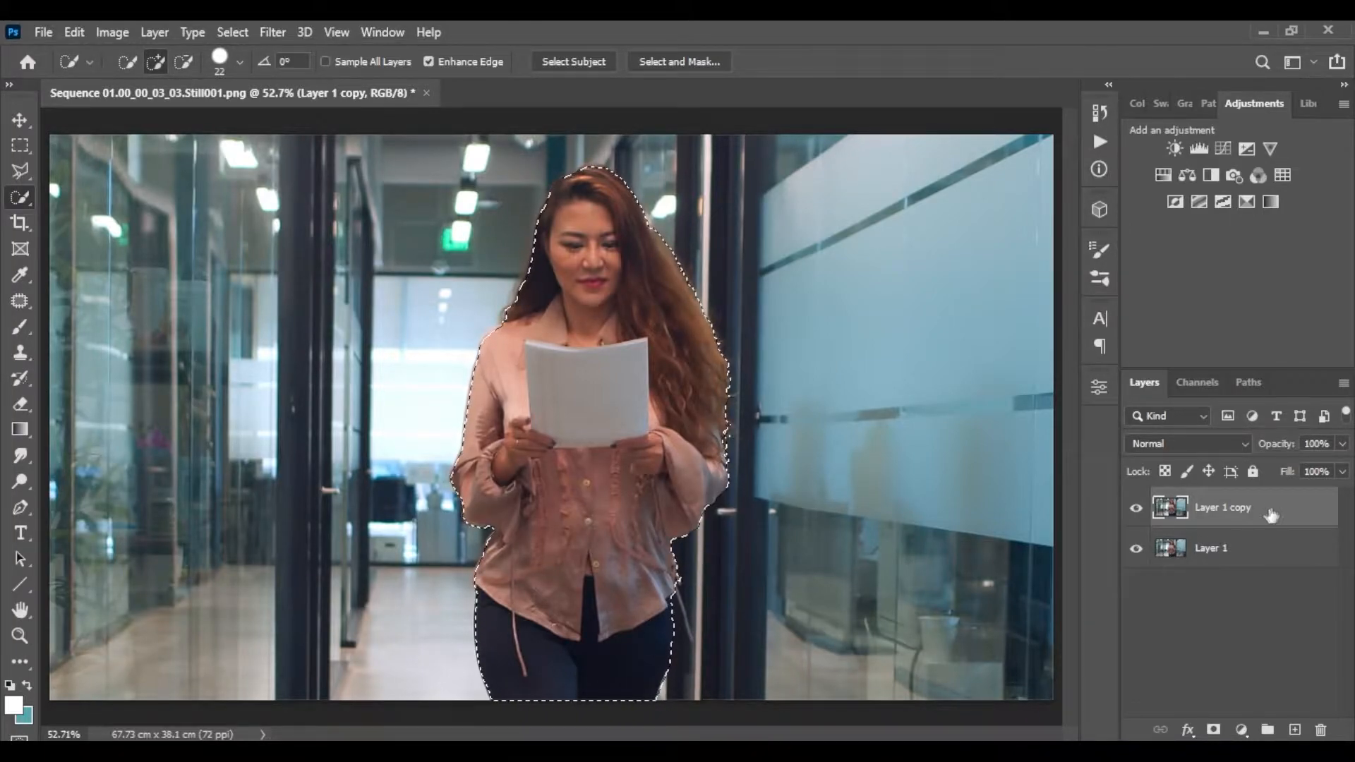
pyautogui.click(1213, 729)
# Hide Layer 1 copy, make Layer 1 active and load the copy's layer mask as a selection.
pyautogui.click(1136, 508)
pyautogui.hotkey('ctrl', 'a')
pyautogui.click(1192, 550)
pyautogui.hotkey('ctrl', 'd')
pyautogui.keyDown('ctrl'); pyautogui.click(1218, 514); pyautogui.keyUp('ctrl')
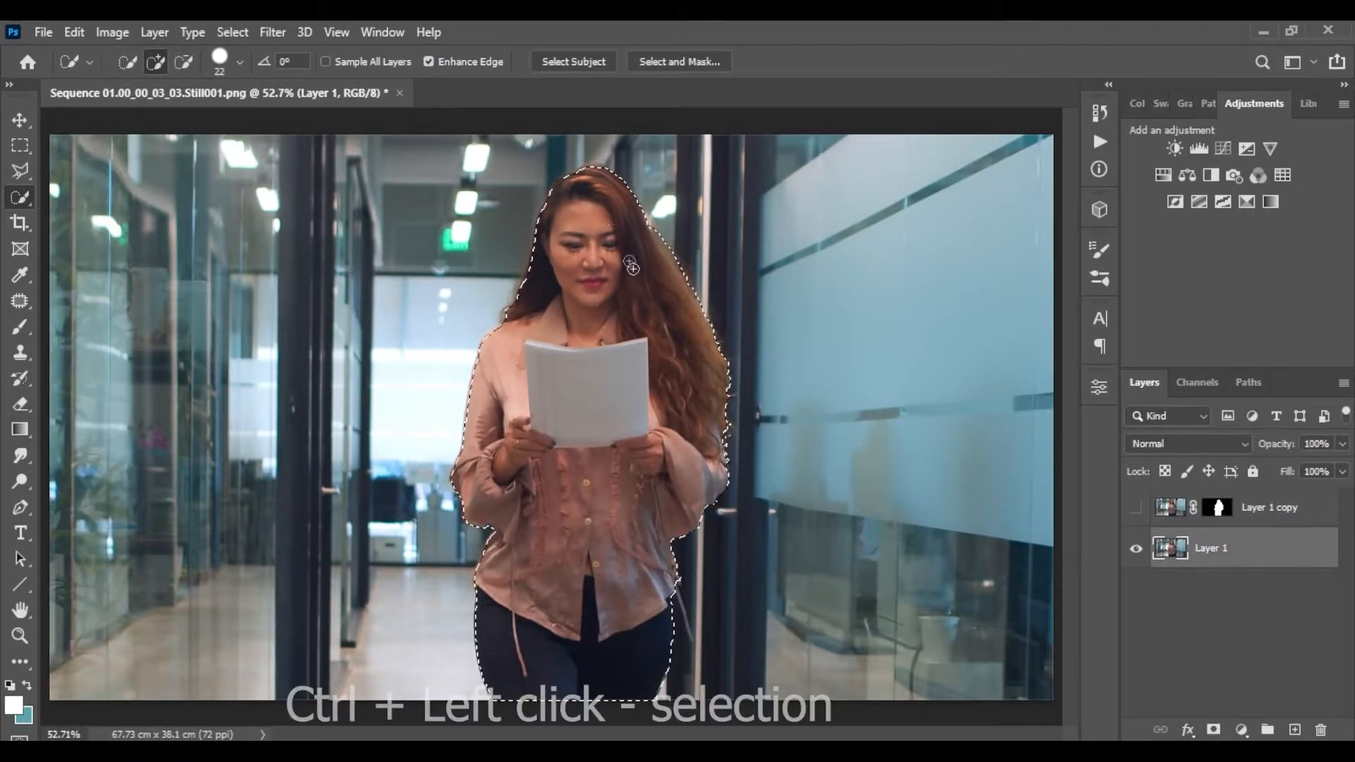
# Expand the selection around the woman by 5 pixels.
pyautogui.click(273, 32)
pyautogui.moveTo(232, 31)
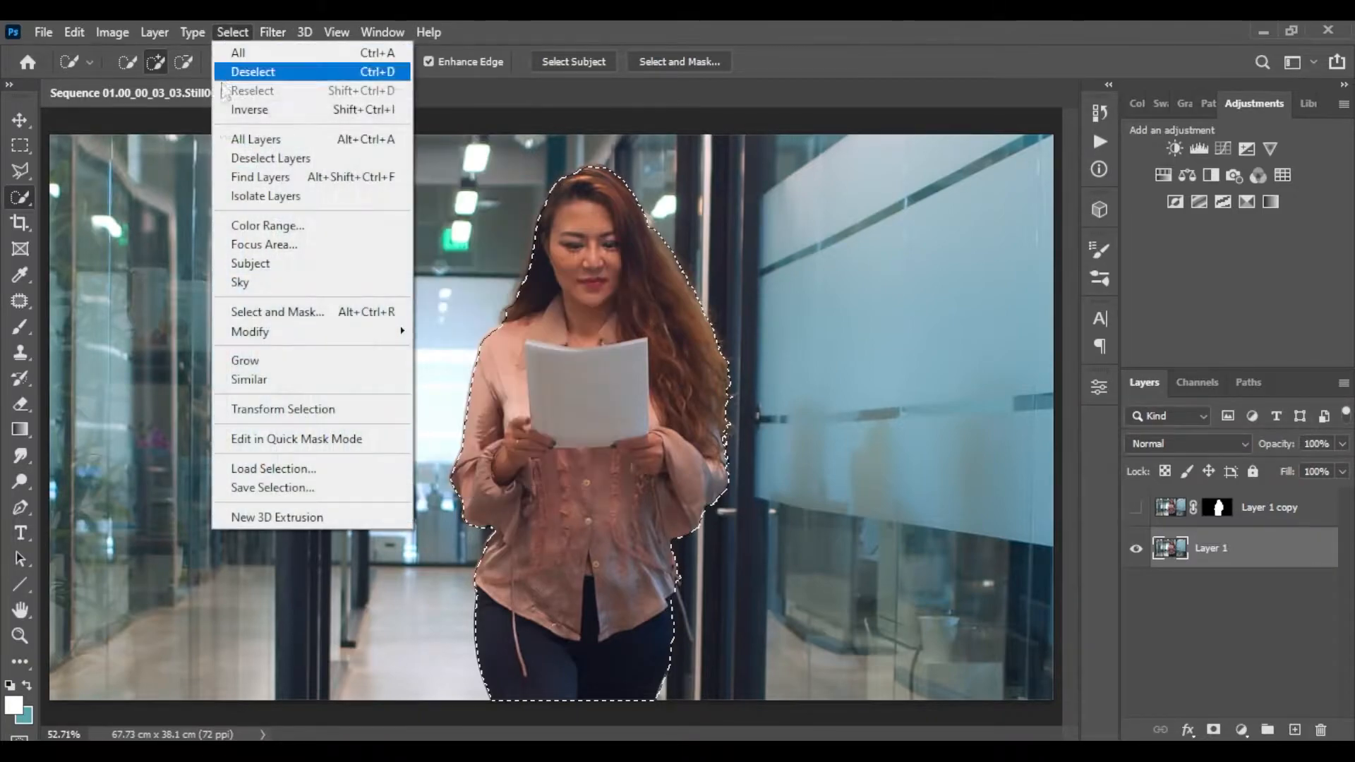
pyautogui.moveTo(408, 337)
pyautogui.click(492, 377)
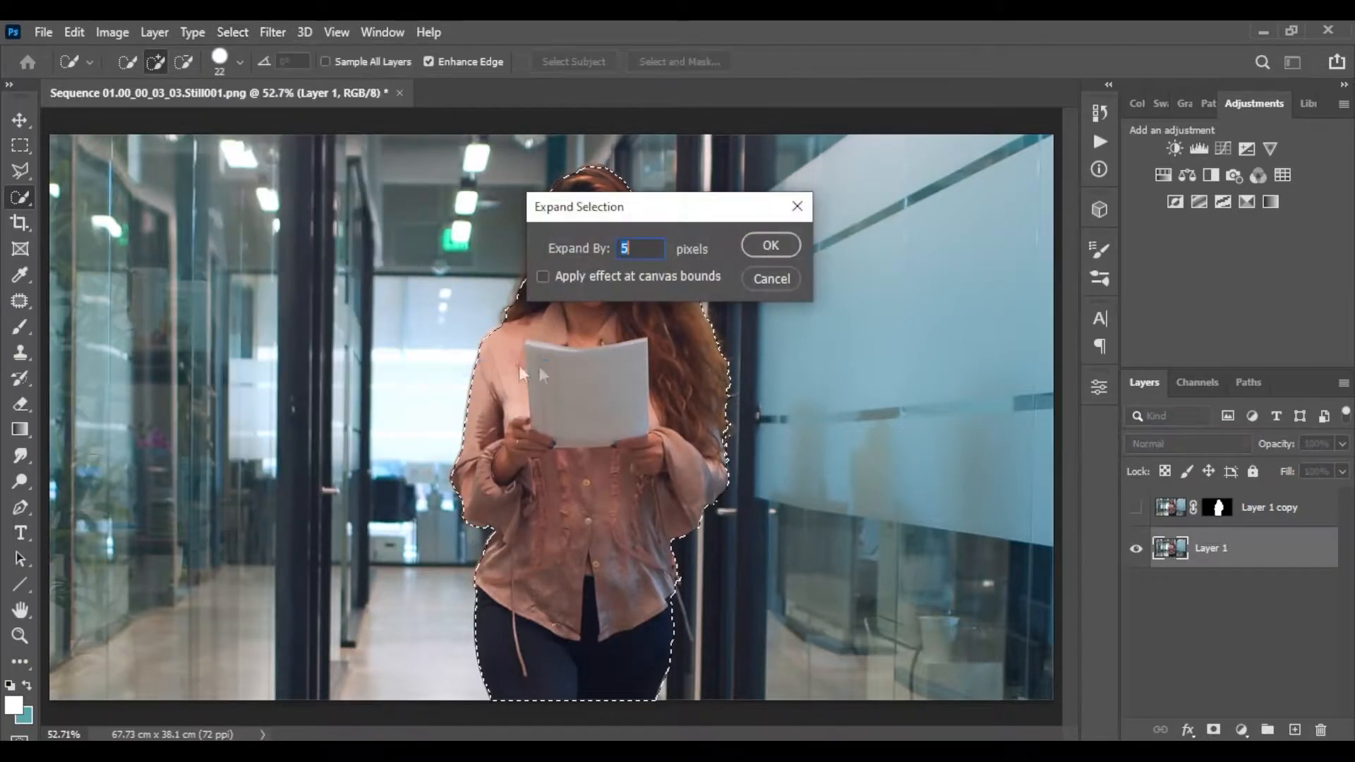
pyautogui.click(770, 245)
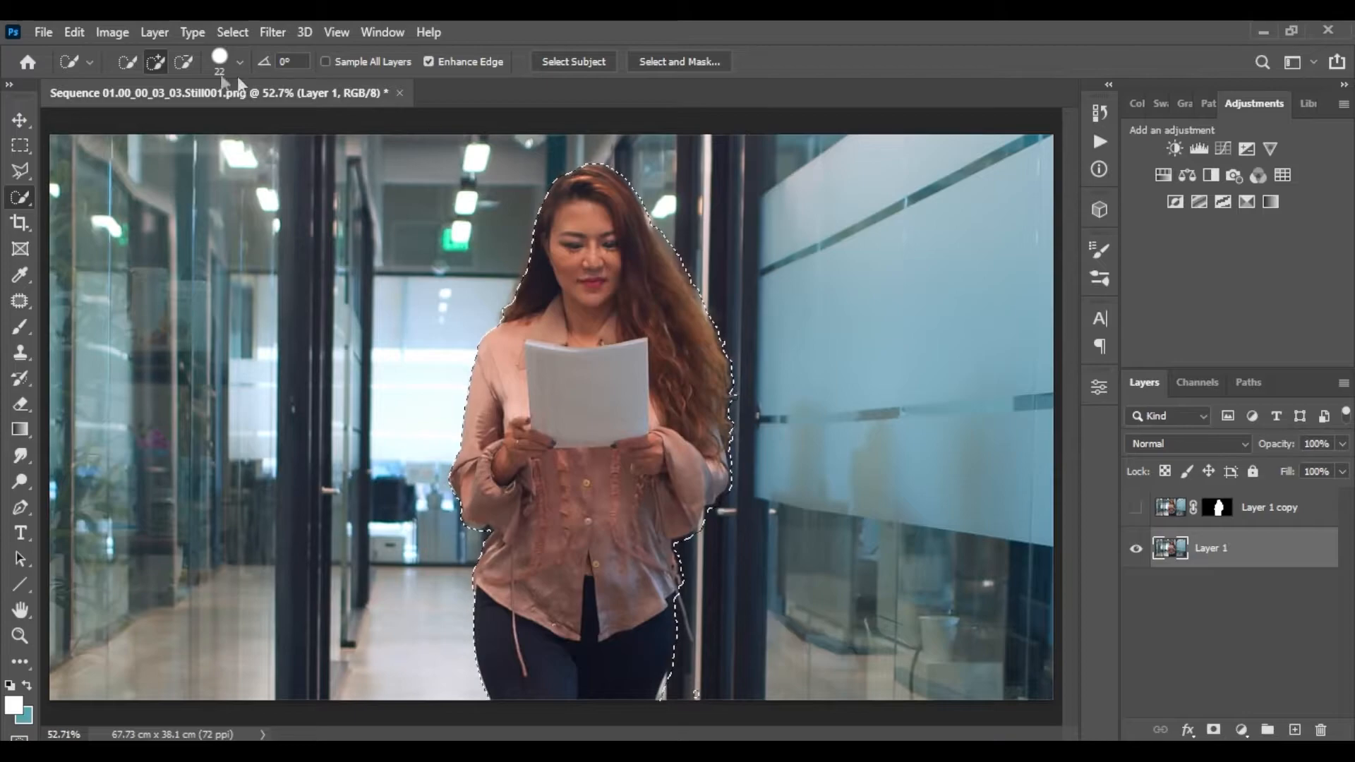
# Remove the woman from Layer 1 with a content-aware fill of the expanded selection.
pyautogui.click(74, 32)
pyautogui.click(211, 336)
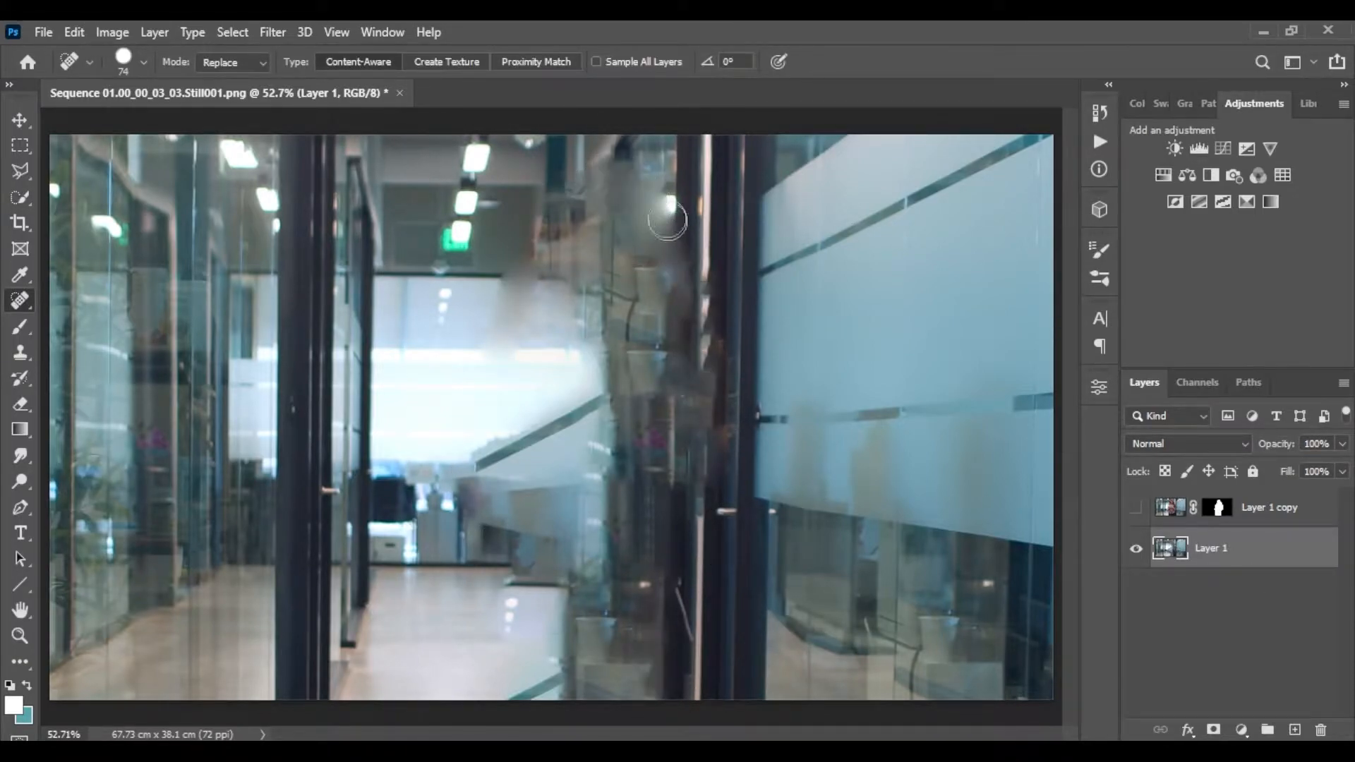
pyautogui.rightClick(1245, 557)
pyautogui.press('Escape')
# Convert the Layer 1 background to black and white using the Default preset.
pyautogui.click(113, 32)
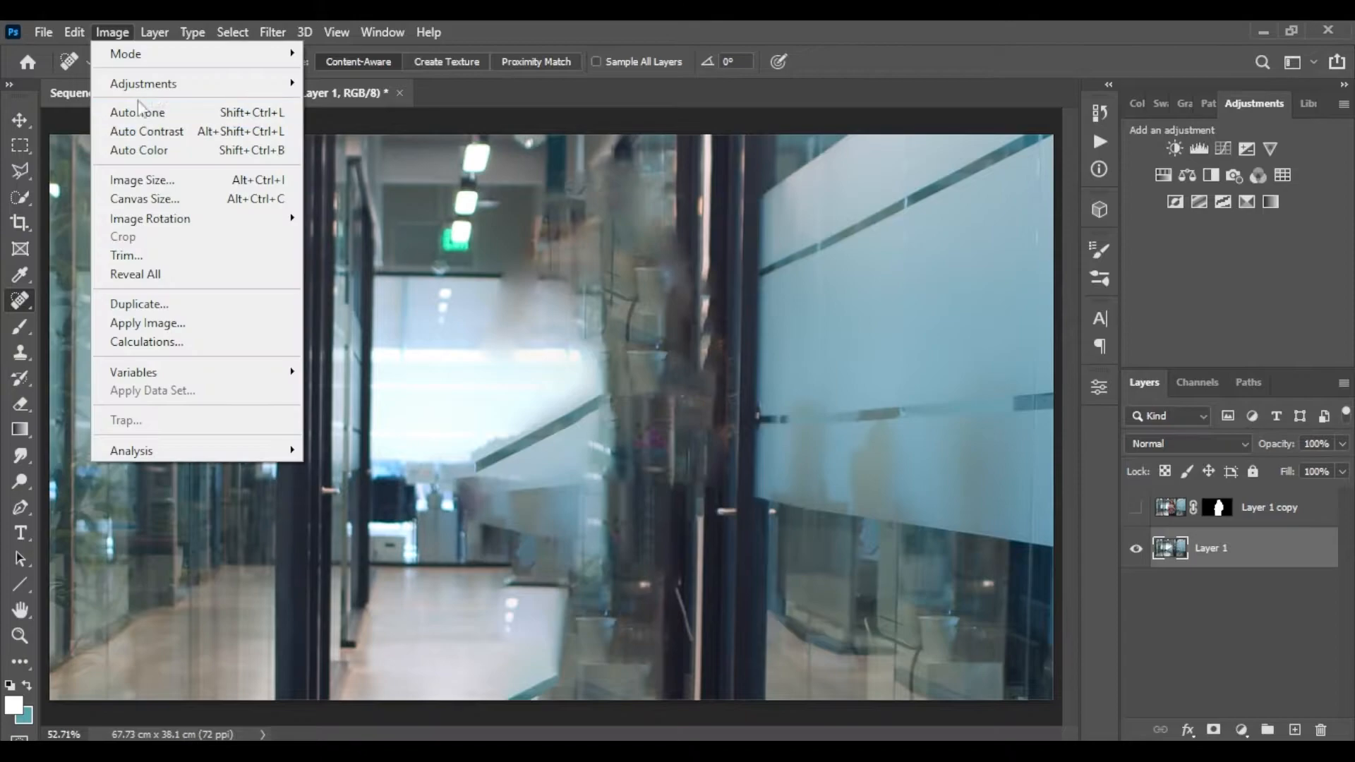
pyautogui.moveTo(143, 83)
pyautogui.click(422, 225)
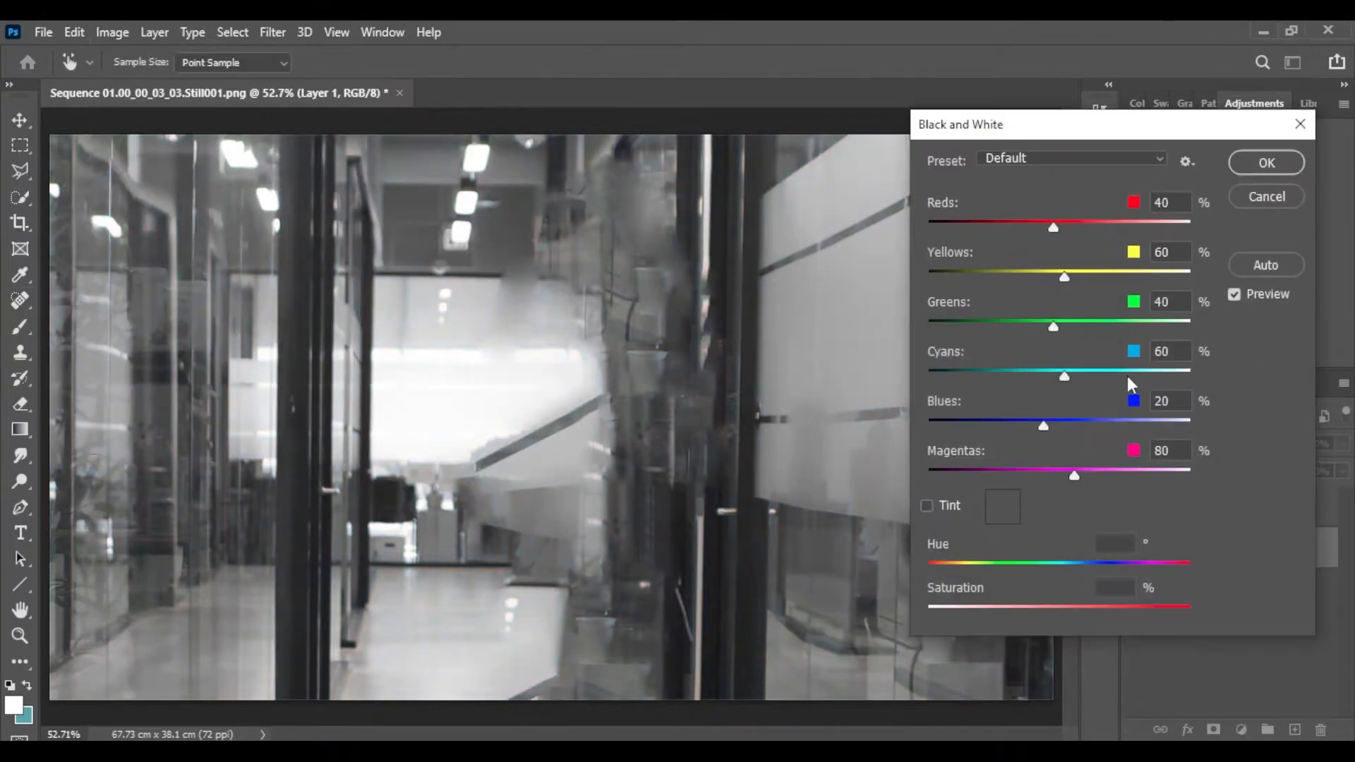
pyautogui.click(1267, 163)
# Apply a Gaussian Blur with a 4.9-pixel radius to the Layer 1 background.
pyautogui.click(272, 31)
pyautogui.moveTo(466, 285)
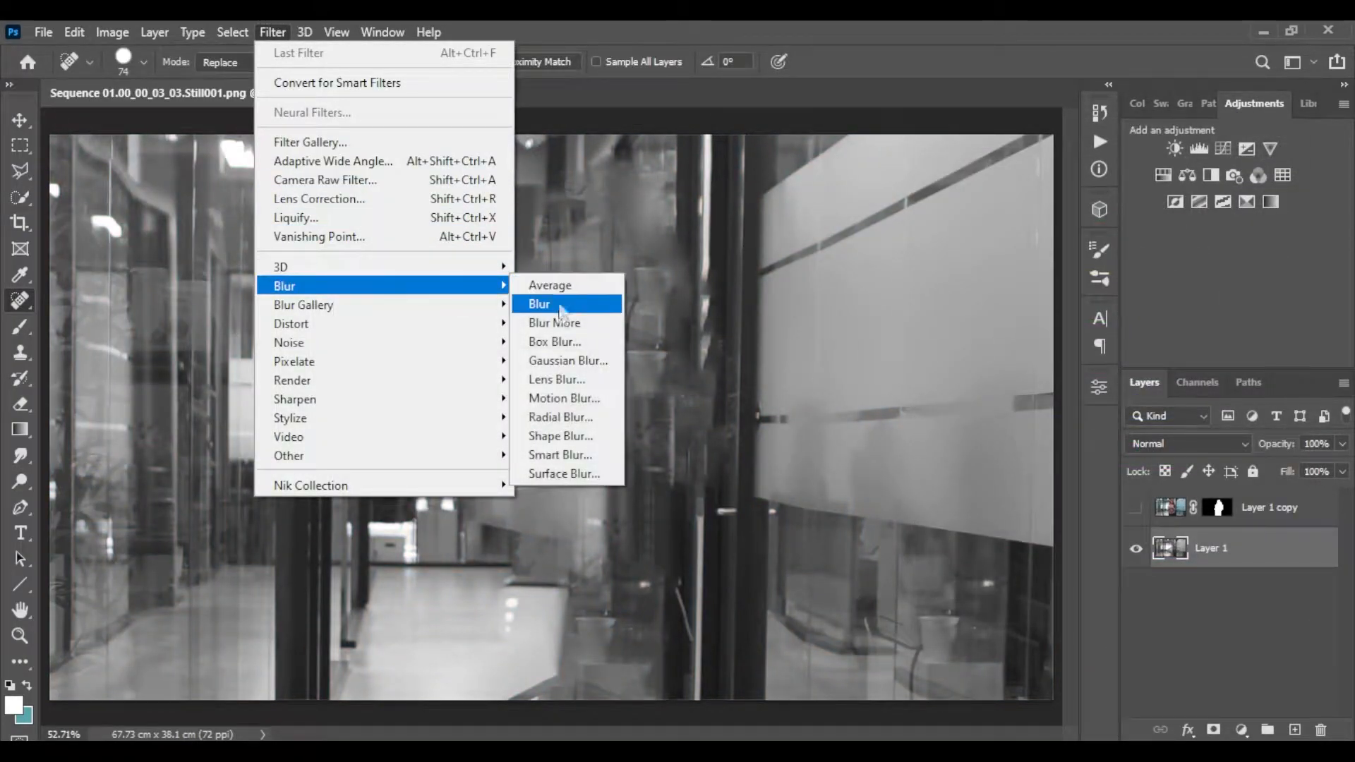
pyautogui.click(564, 361)
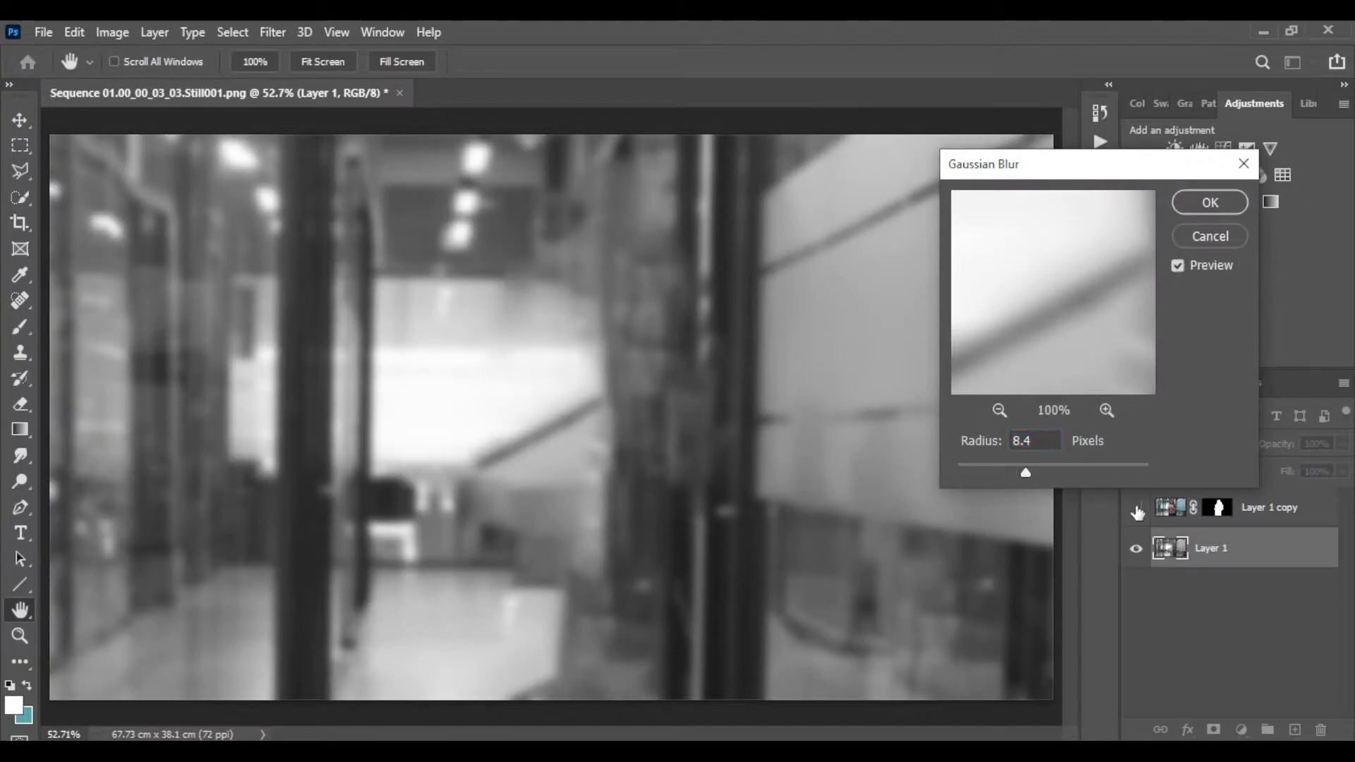
pyautogui.moveTo(1025, 472); pyautogui.dragTo(1007, 472)
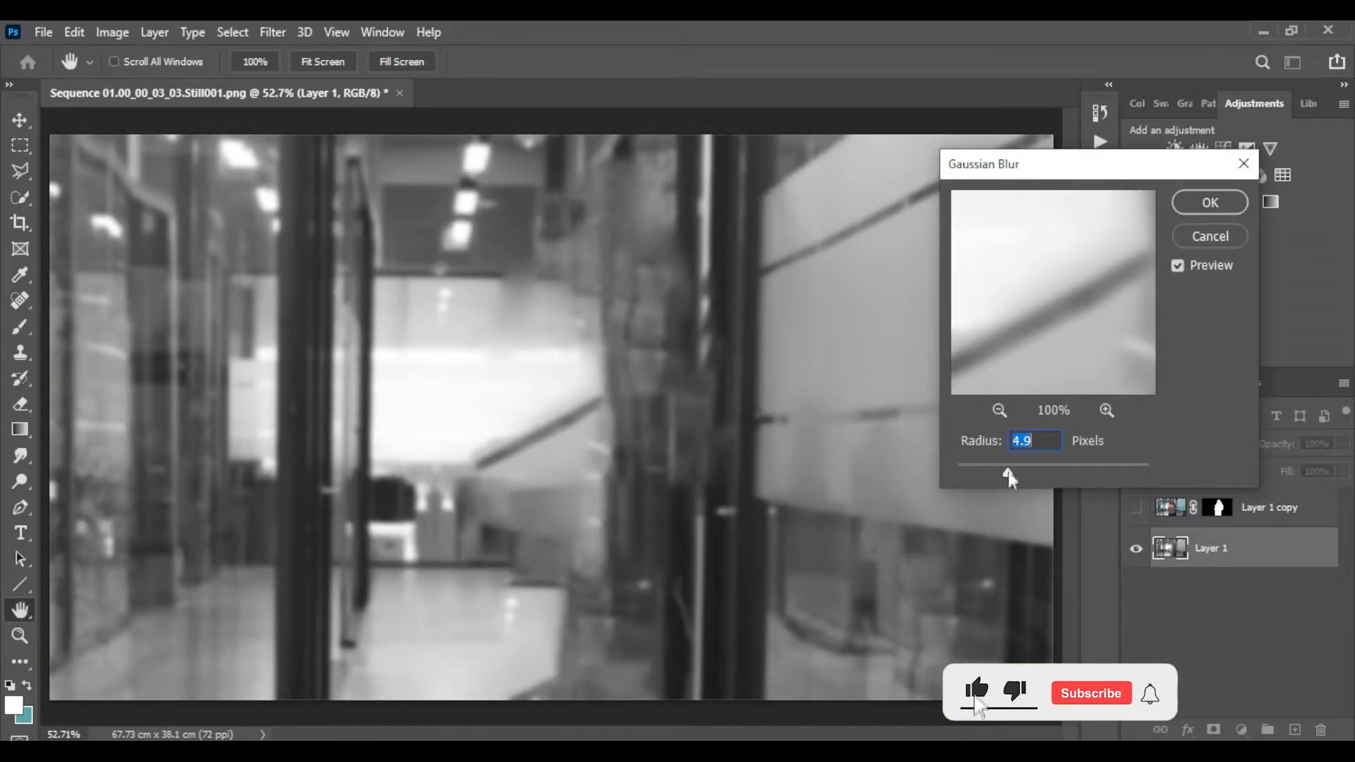
pyautogui.click(1210, 202)
pyautogui.press('j')
# Show Layer 1 copy again so the woman's cutout sits over the blurred background.
pyautogui.click(1136, 507)
pyautogui.click(1136, 507)
pyautogui.click(1136, 508)
# Add a white 3 px Stroke positioned Outside to the woman's cutout on Layer 1 copy.
pyautogui.click(1270, 507)
pyautogui.rightClick(1268, 507)
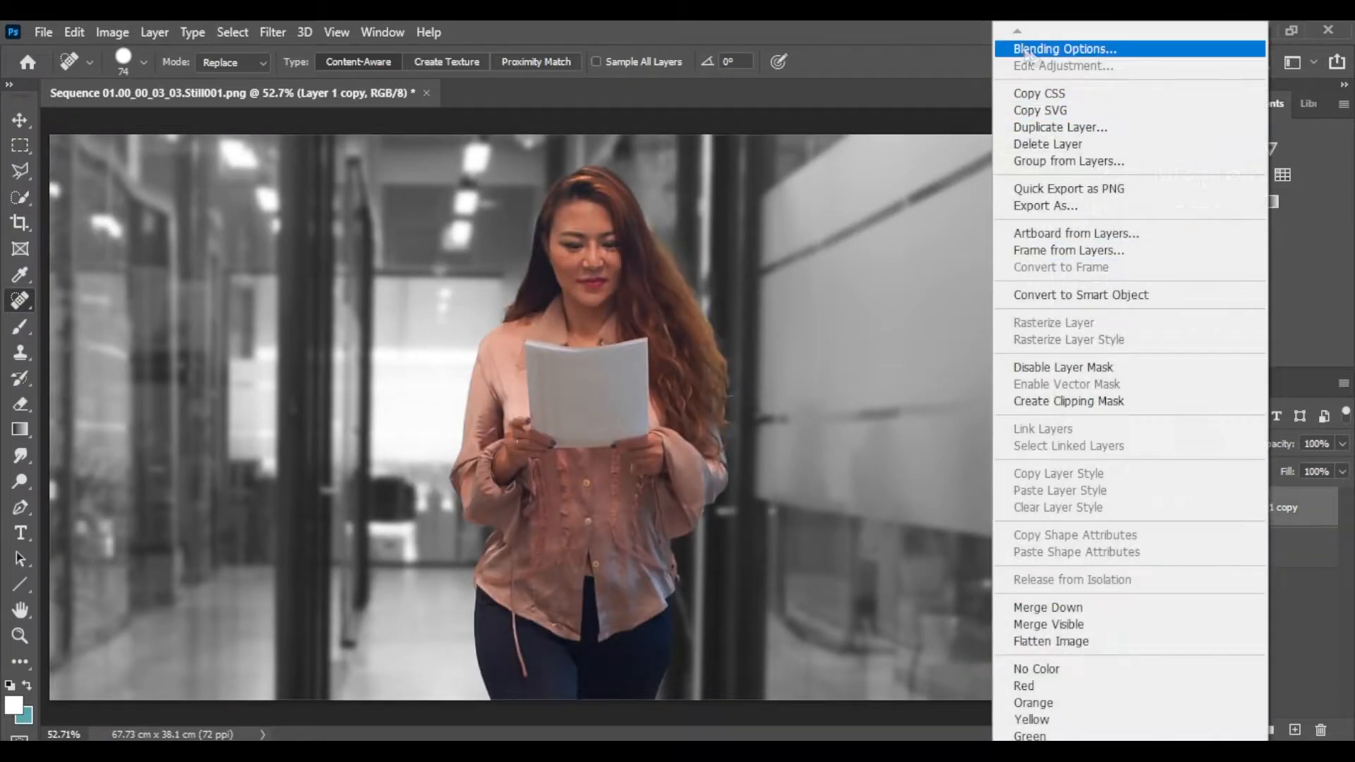
pyautogui.click(1073, 49)
pyautogui.moveTo(484, 120); pyautogui.dragTo(1158, 120)
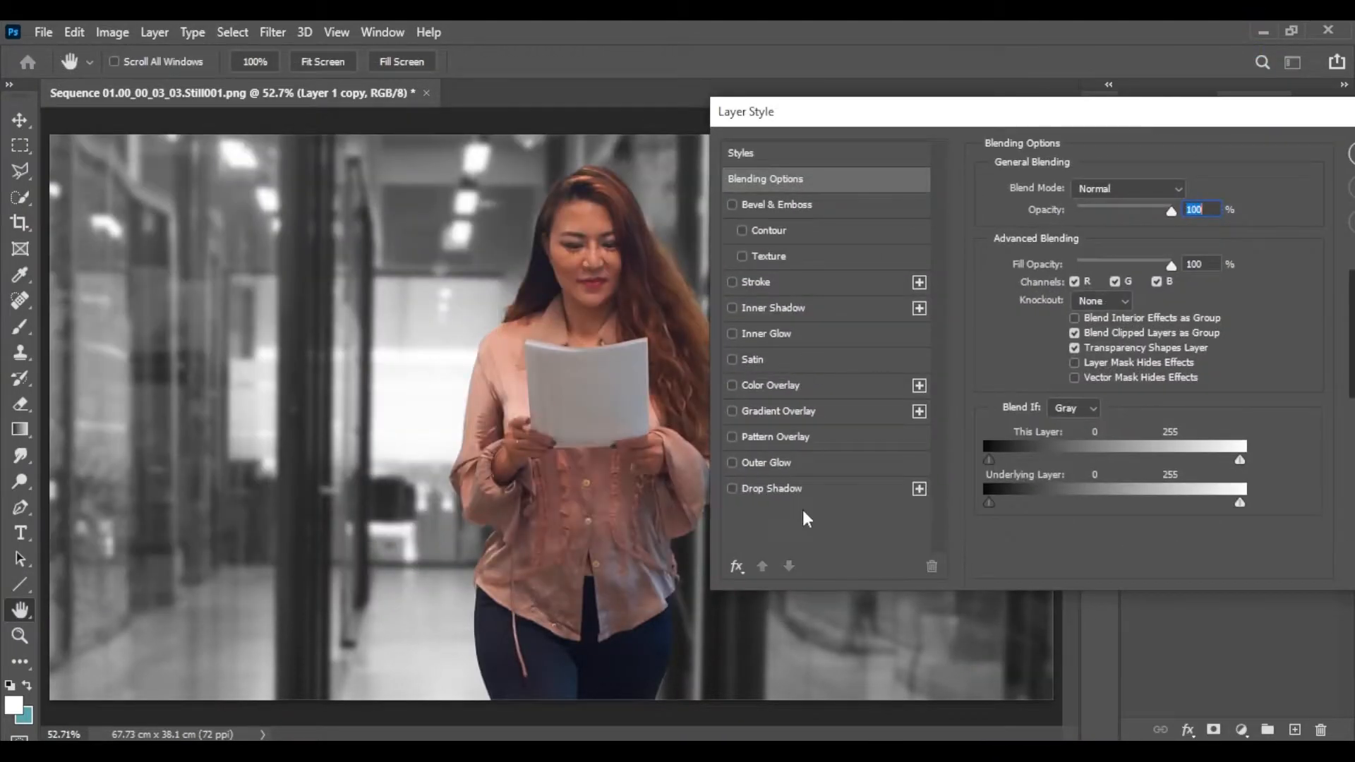
pyautogui.click(755, 282)
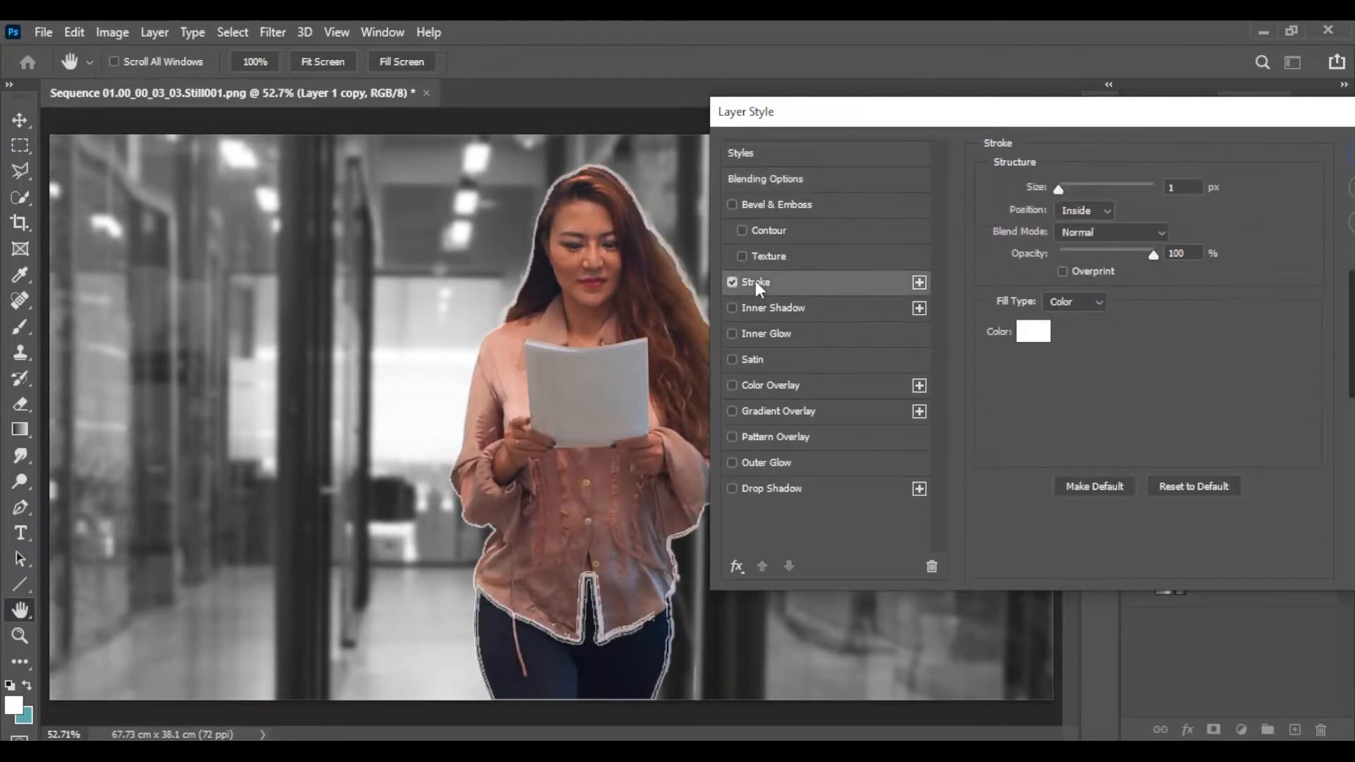
pyautogui.moveTo(1060, 189); pyautogui.dragTo(1061, 187)
pyautogui.click(1097, 213)
pyautogui.click(1090, 228)
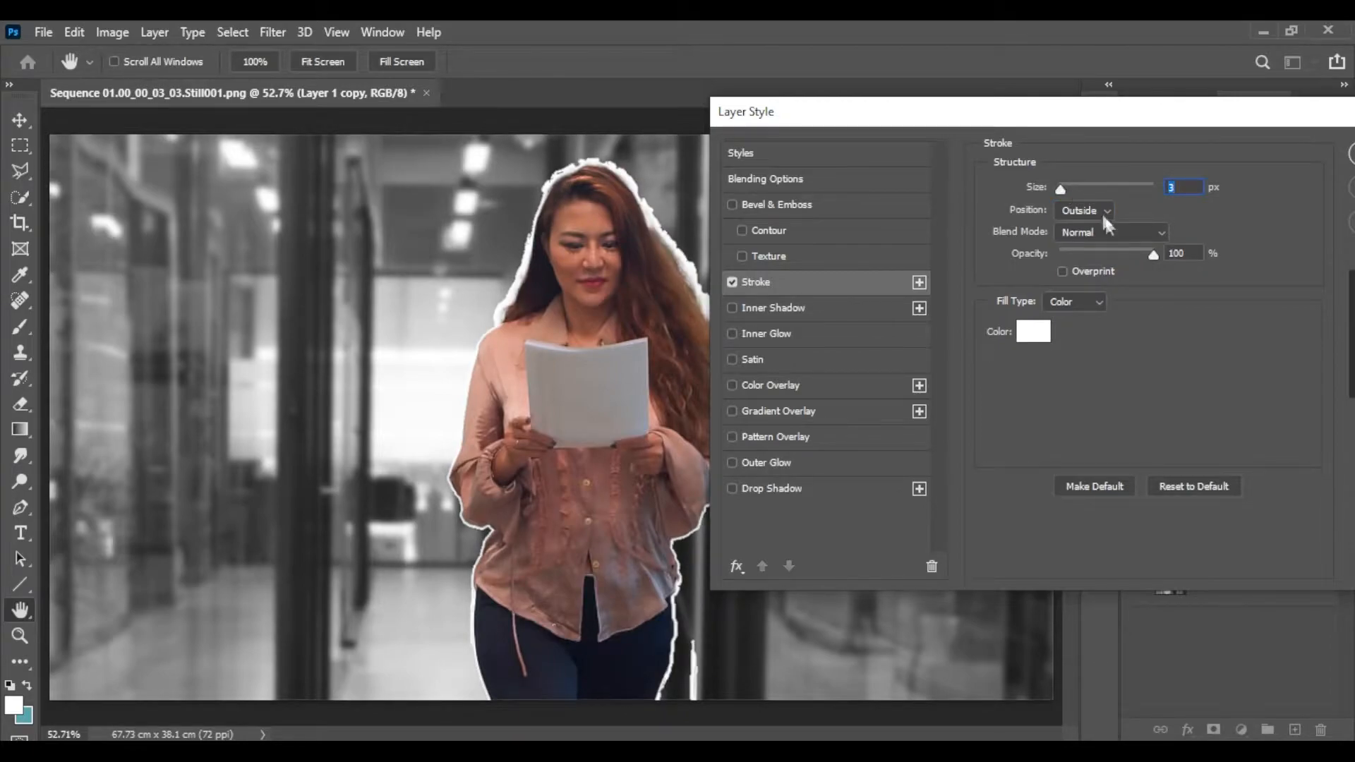
pyautogui.moveTo(1198, 124); pyautogui.dragTo(1184, 126)
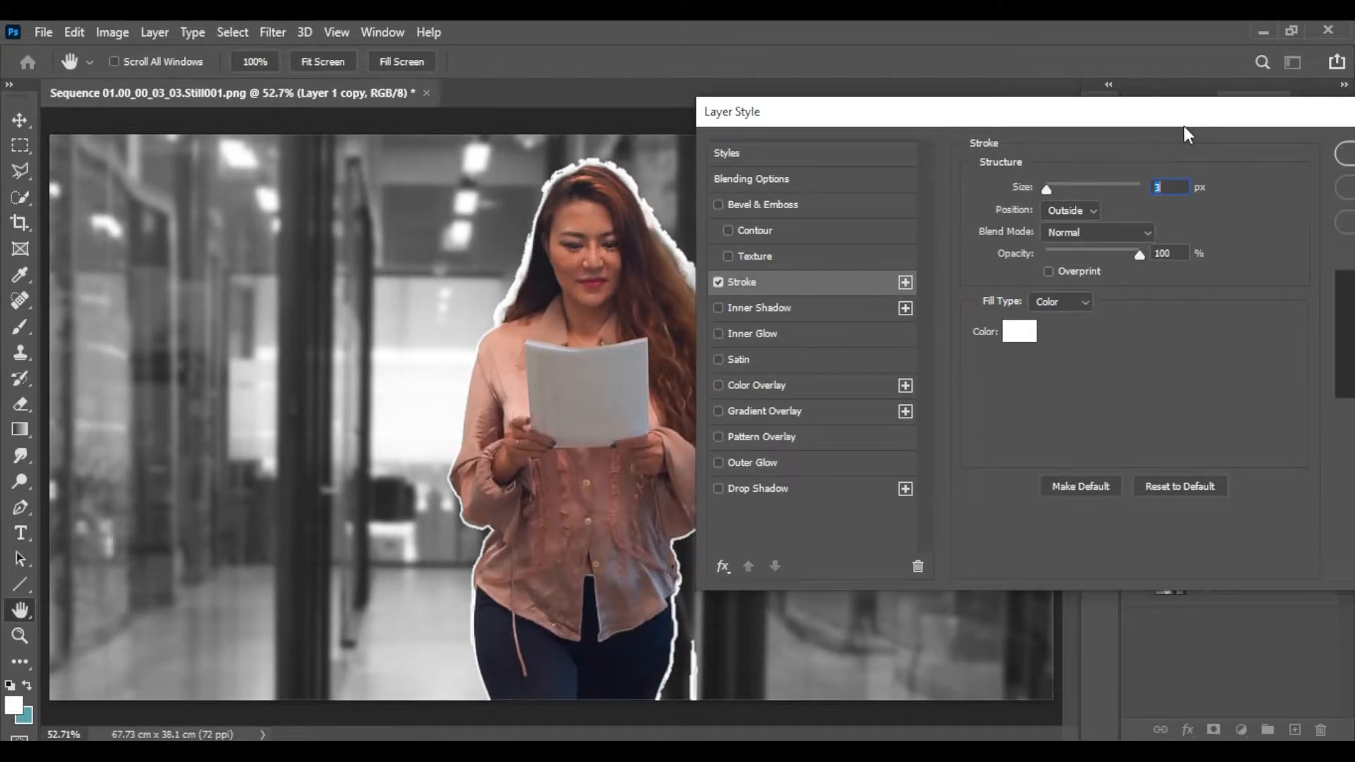
pyautogui.click(1345, 151)
pyautogui.press('z')
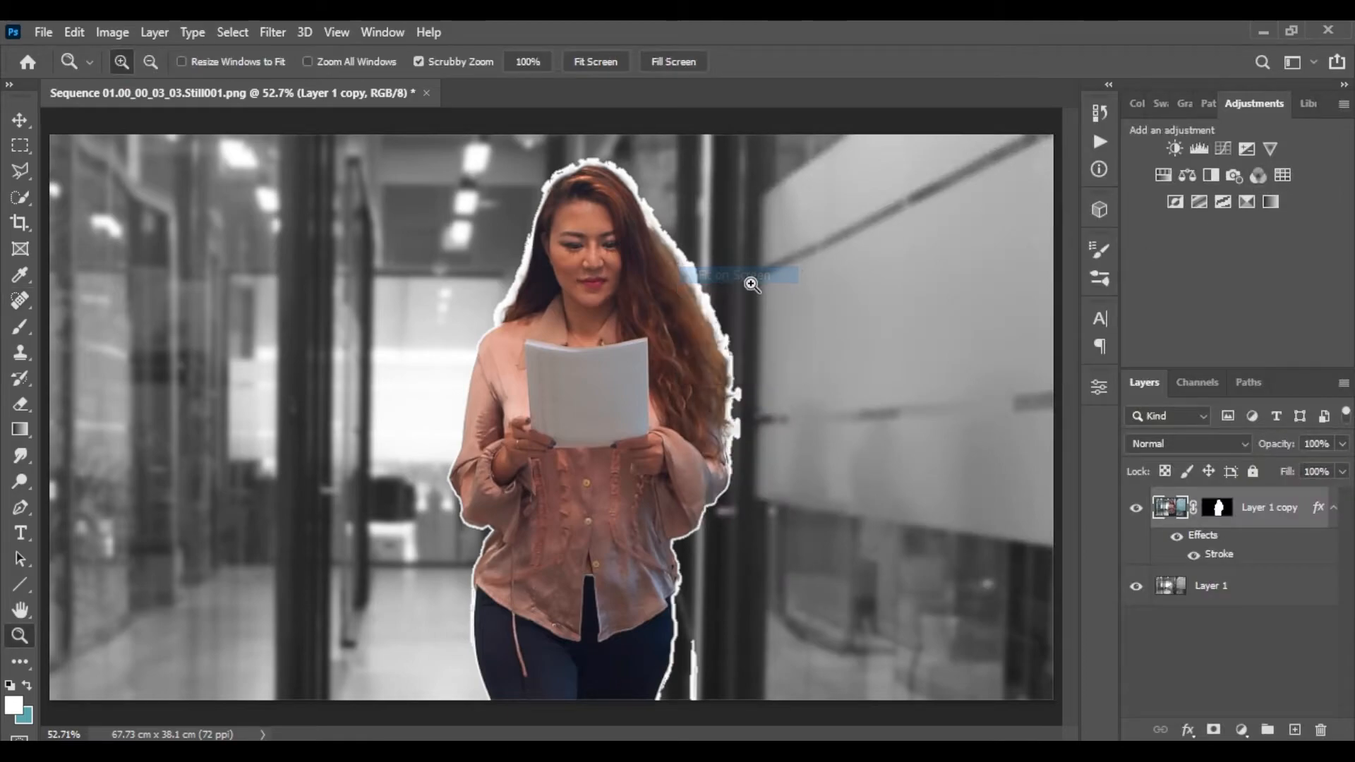
pyautogui.click(741, 274)
pyautogui.rightClick(849, 393)
pyautogui.click(921, 406)
# Hide Layer 1 and export the woman's cutout as a transparent 1920 x 1080 PNG, png b.png.
pyautogui.click(1136, 586)
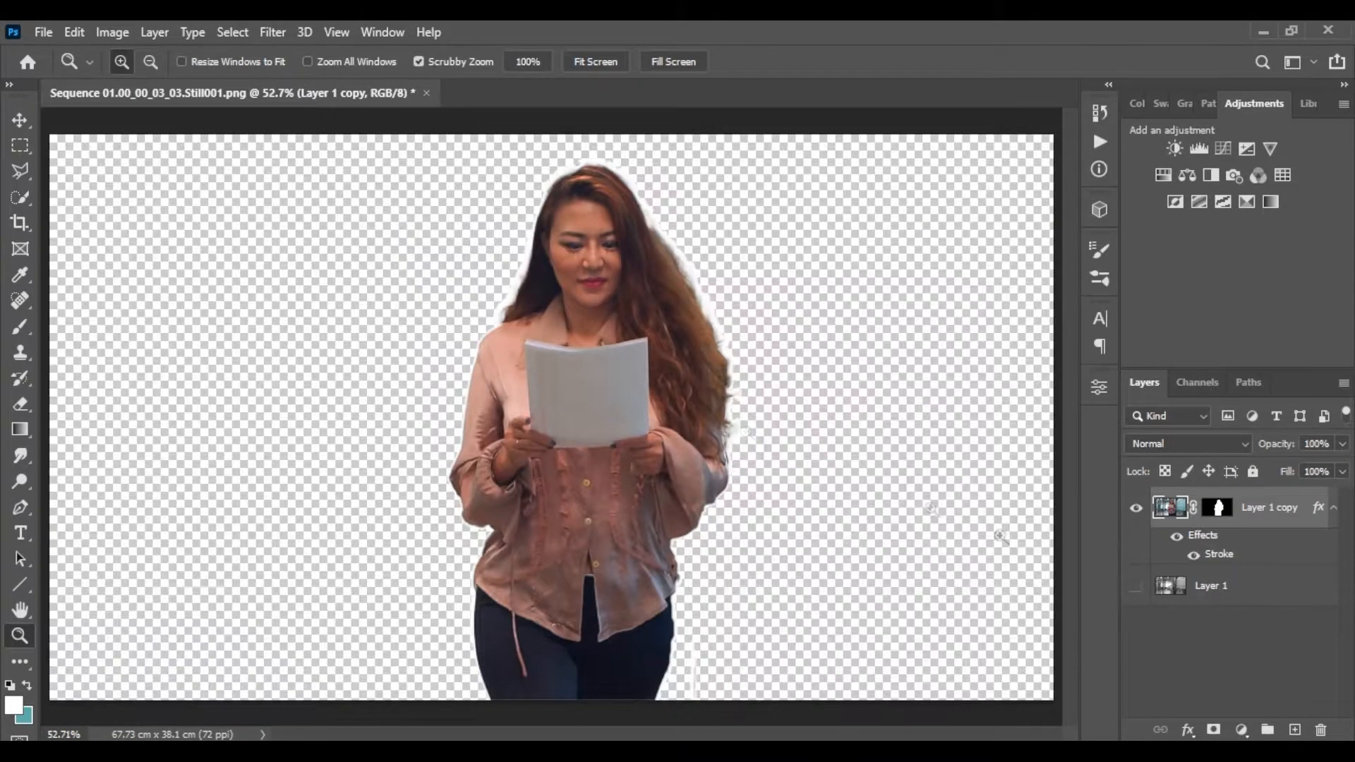
pyautogui.click(43, 32)
pyautogui.moveTo(130, 319)
pyautogui.click(362, 339)
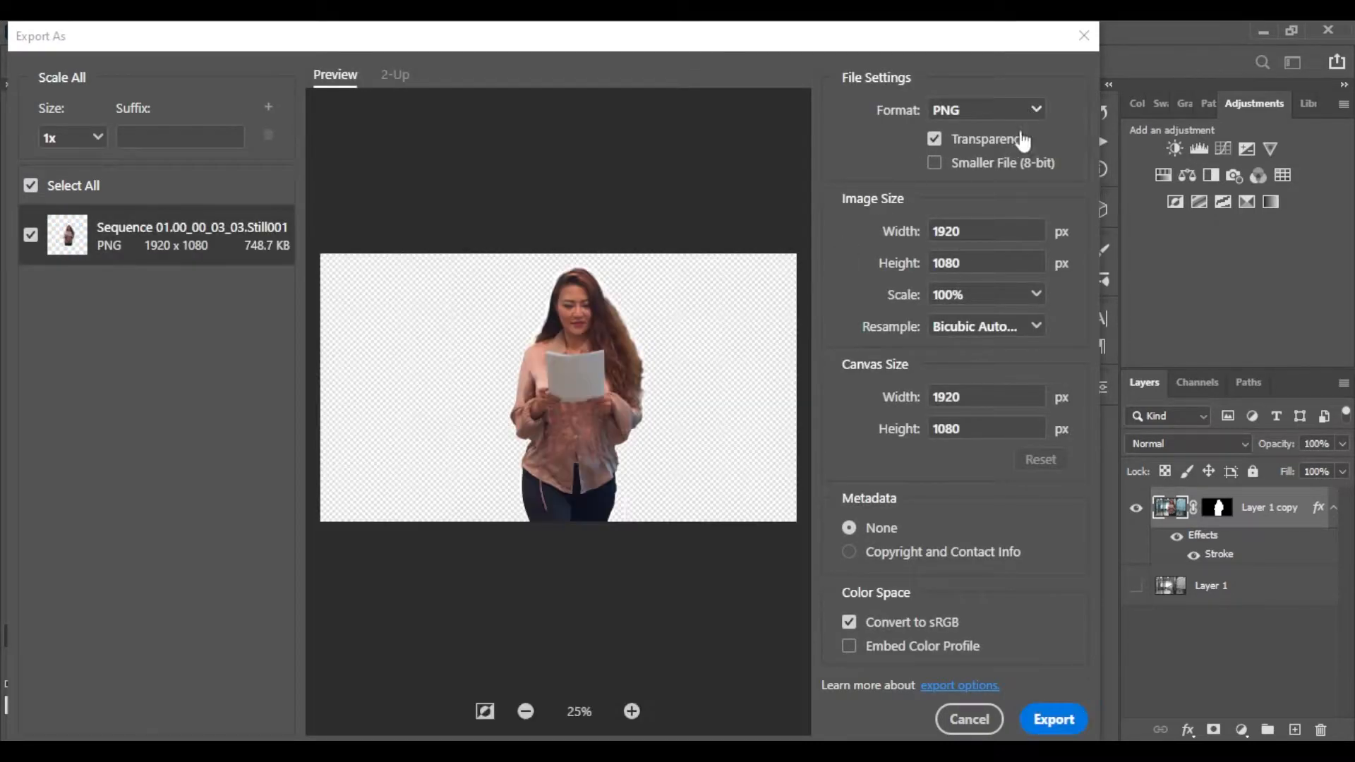
pyautogui.click(1053, 718)
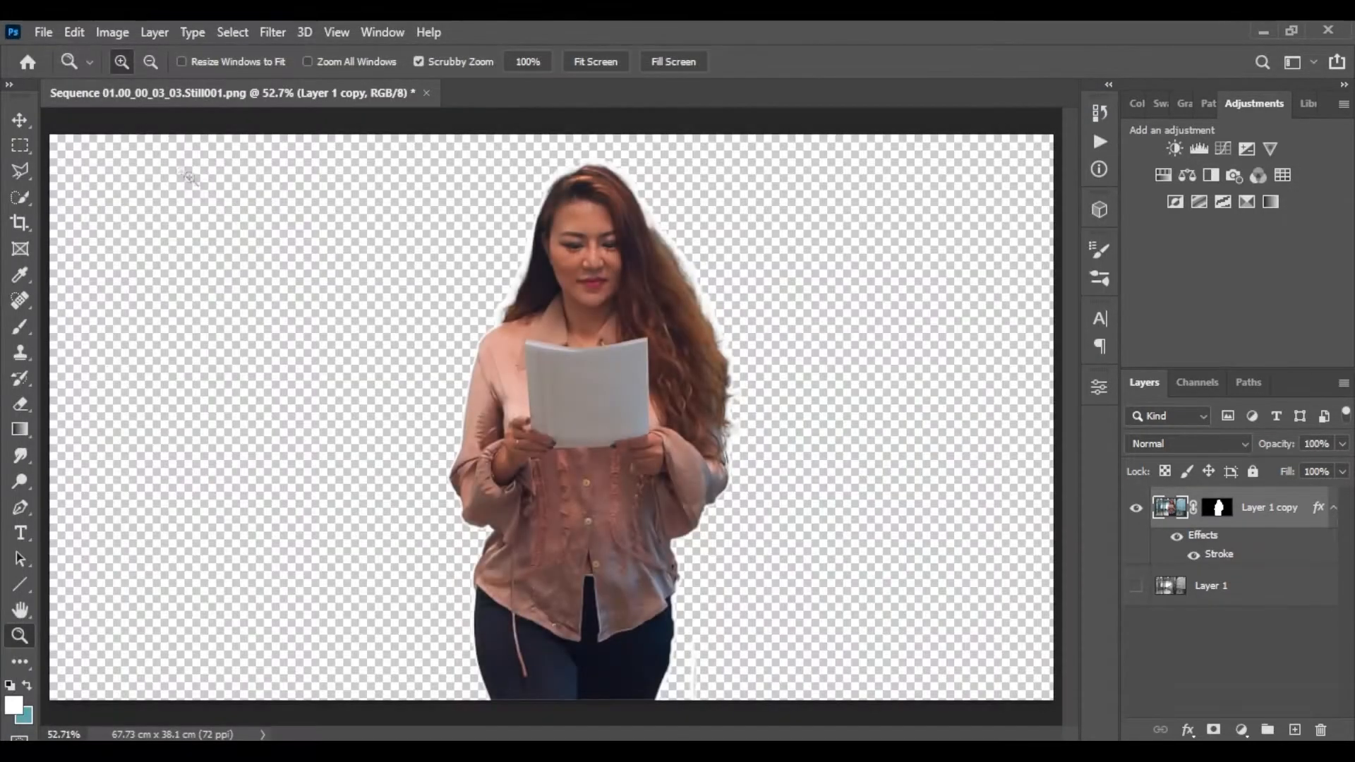
# Hide Layer 1 copy, show Layer 1 and export the gray background as png bg.png.
pyautogui.click(1136, 507)
pyautogui.click(1135, 586)
pyautogui.click(43, 31)
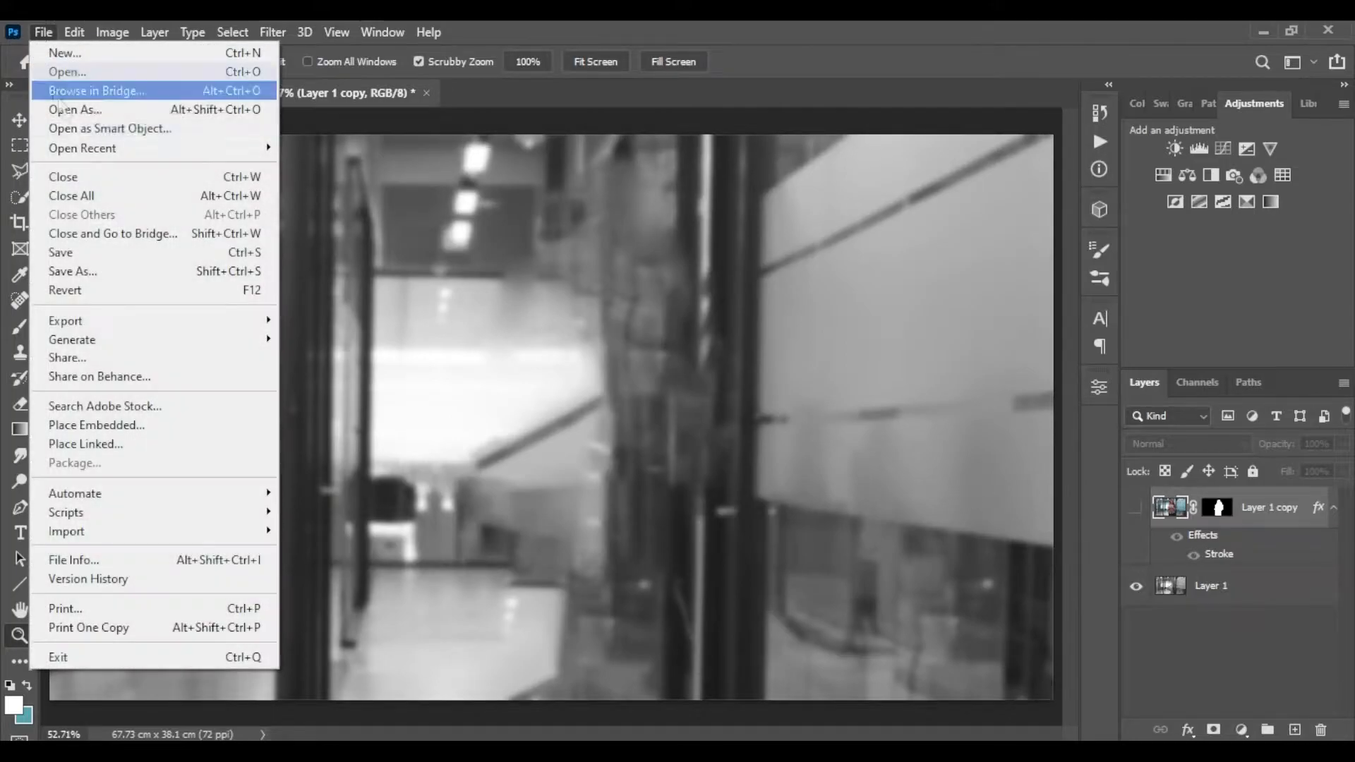
pyautogui.moveTo(139, 326)
pyautogui.click(310, 340)
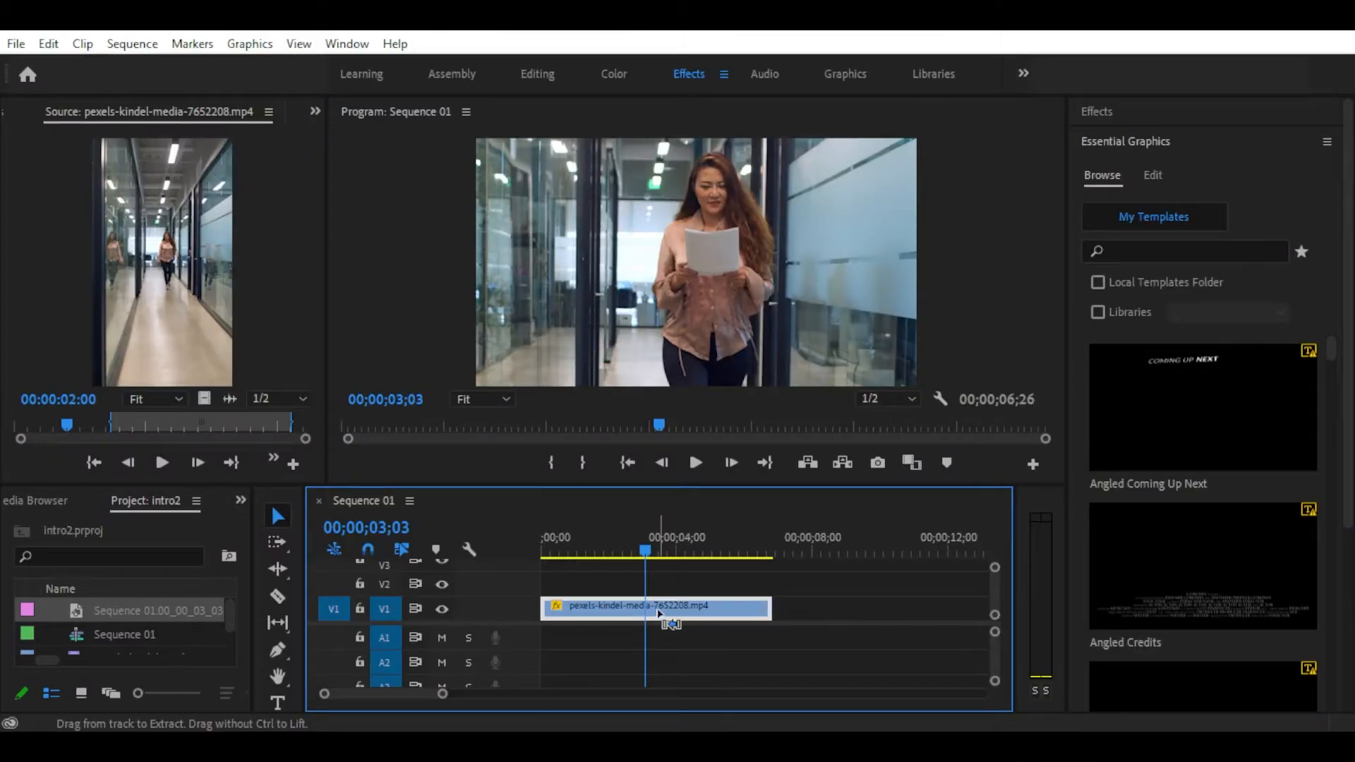
# In Premiere Pro, split the video clip at 00;00;03;03 and import png b.png and png bg.png.
pyautogui.hotkey('ctrl', 'k')
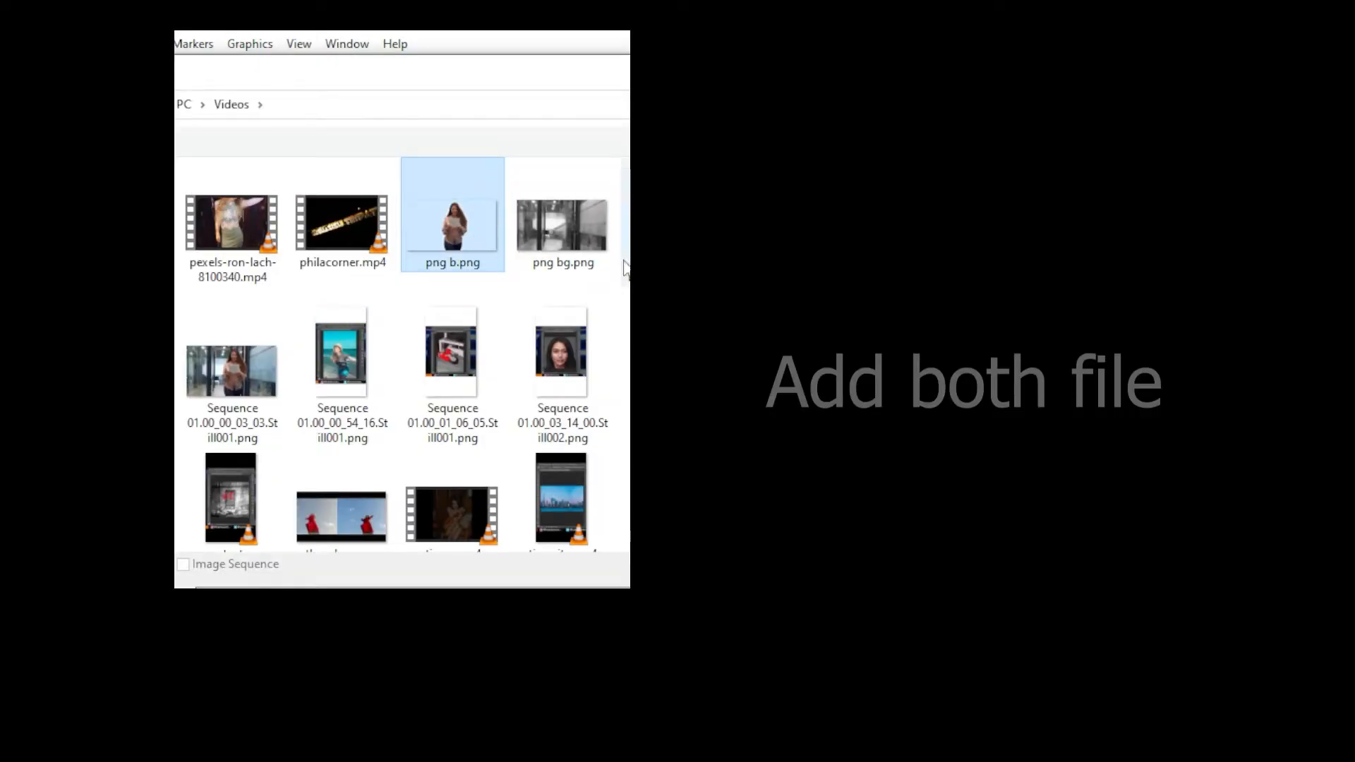
pyautogui.keyDown('ctrl'); pyautogui.click(610, 264); pyautogui.keyUp('ctrl')
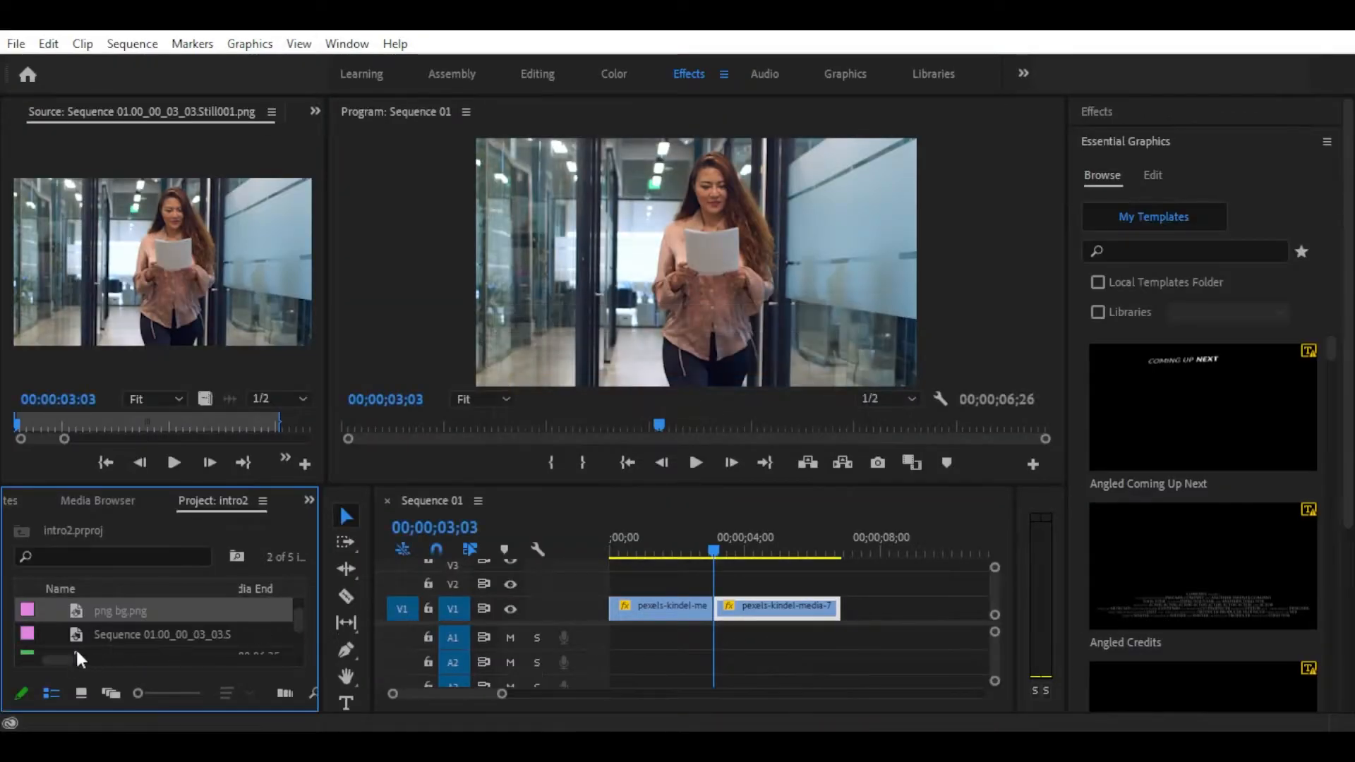
# Place png bg.png on V2 at 00;00;03;03 and trim its end to just before the five-second mark.
pyautogui.click(76, 635)
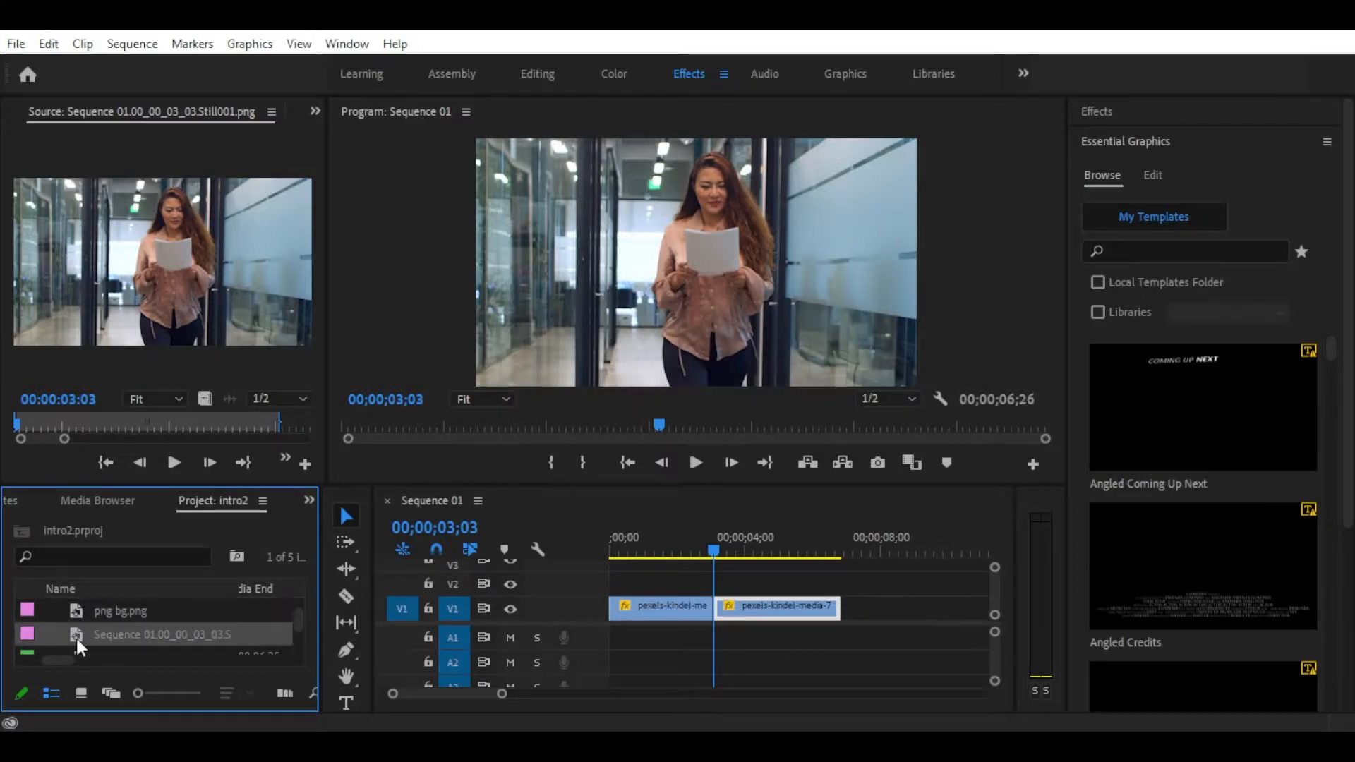
pyautogui.scroll(1, 88, 641)
pyautogui.moveTo(82, 635); pyautogui.dragTo(715, 586)
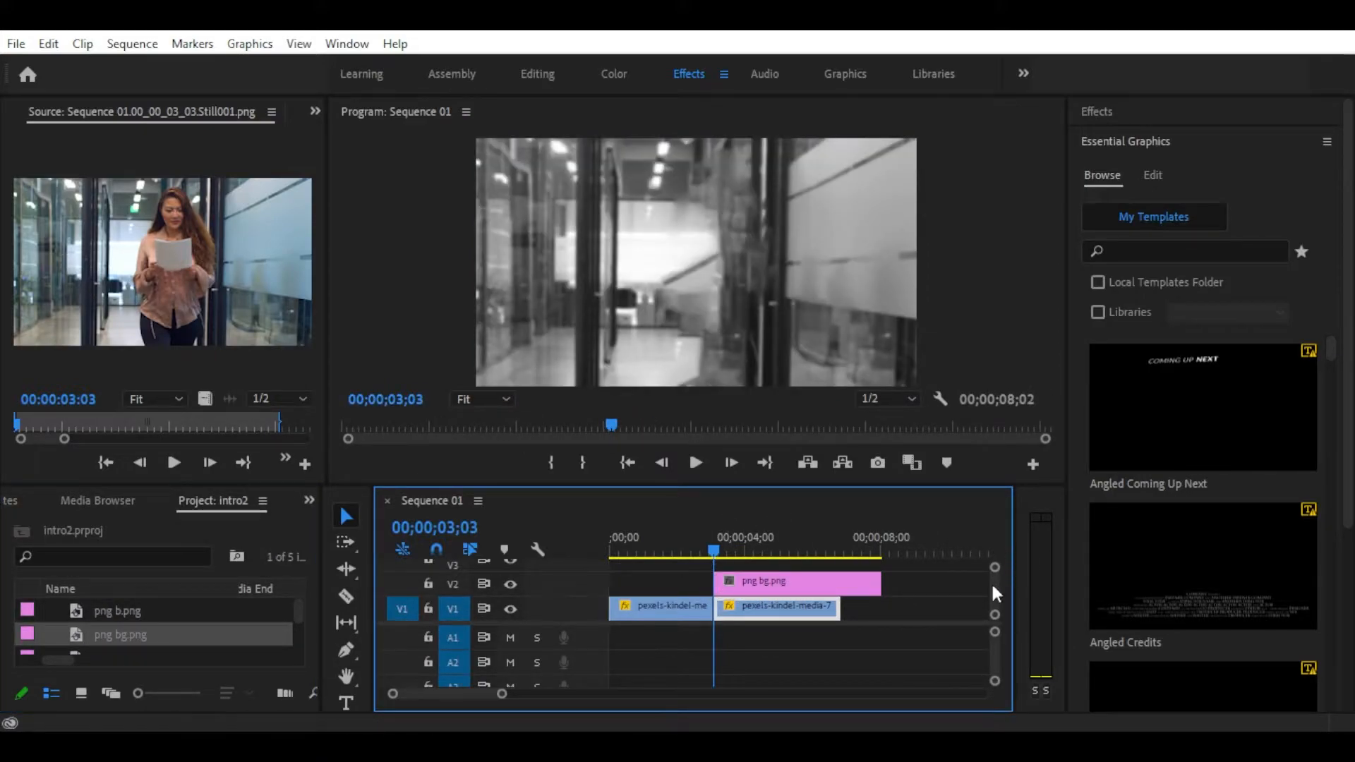
pyautogui.moveTo(868, 483); pyautogui.dragTo(868, 451)
pyautogui.moveTo(877, 574); pyautogui.dragTo(771, 575)
# Place png b.png on V3 trimmed to match png bg.png, and move the second video clip to where the stills end.
pyautogui.moveTo(132, 578); pyautogui.dragTo(723, 554)
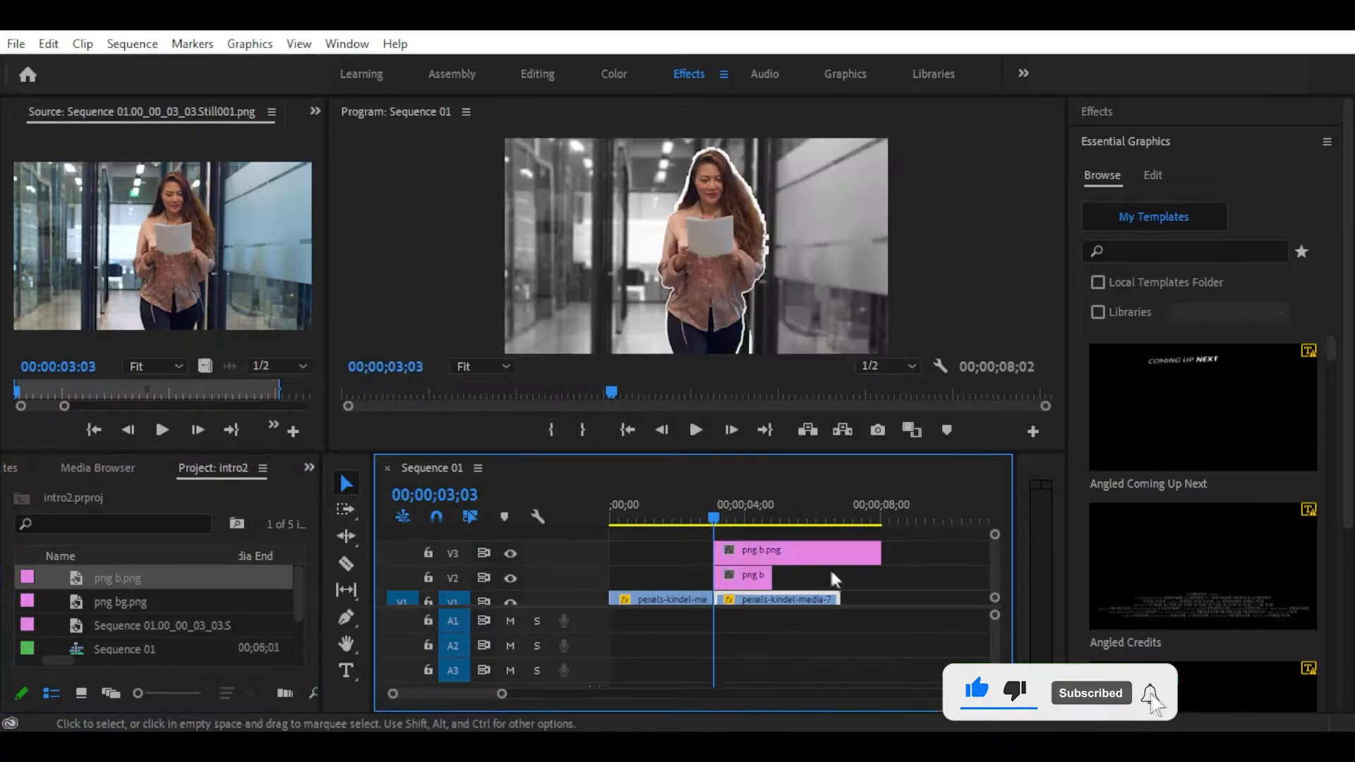
pyautogui.moveTo(876, 551); pyautogui.dragTo(771, 553)
pyautogui.moveTo(751, 596); pyautogui.dragTo(789, 601)
# Play the sequence through the freeze-frame section and return to its beginning.
pyautogui.moveTo(723, 528); pyautogui.dragTo(706, 525)
pyautogui.press('space')
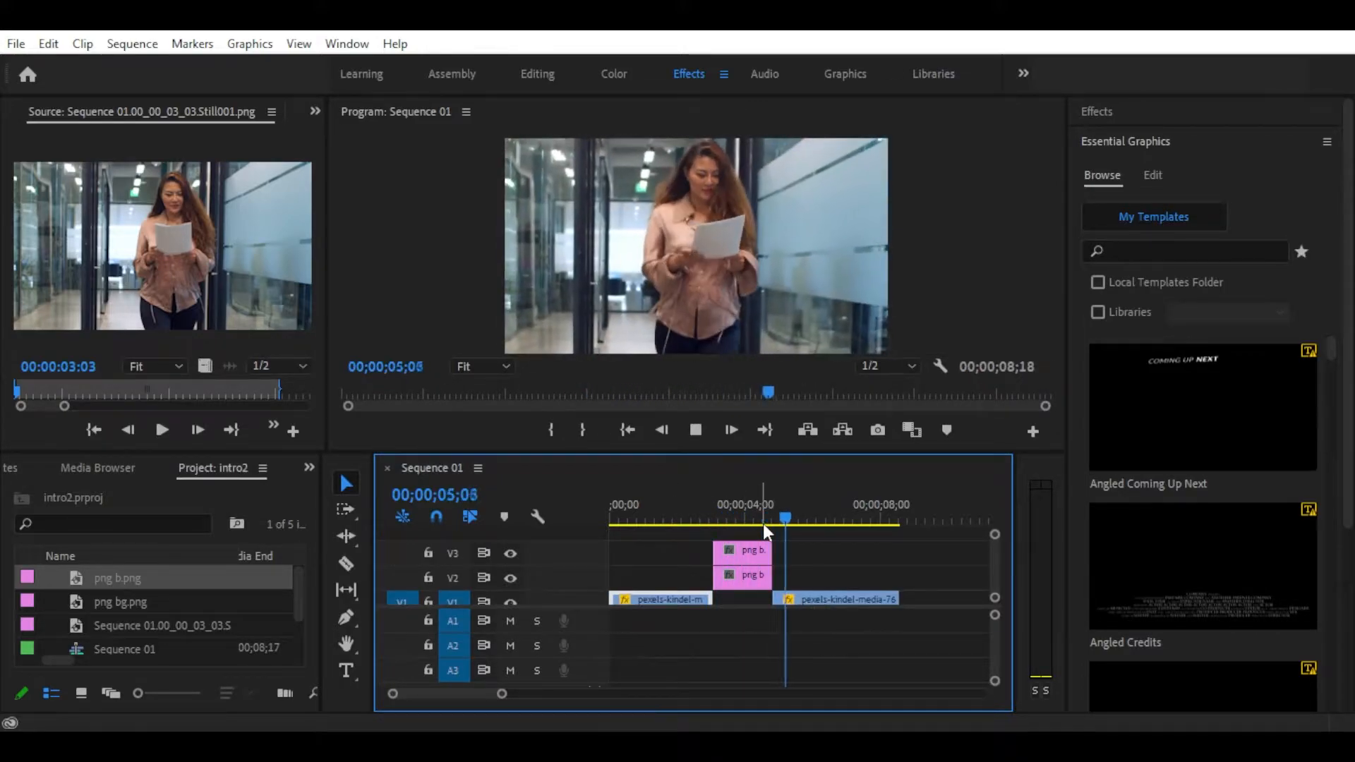
pyautogui.moveTo(801, 524); pyautogui.dragTo(723, 526)
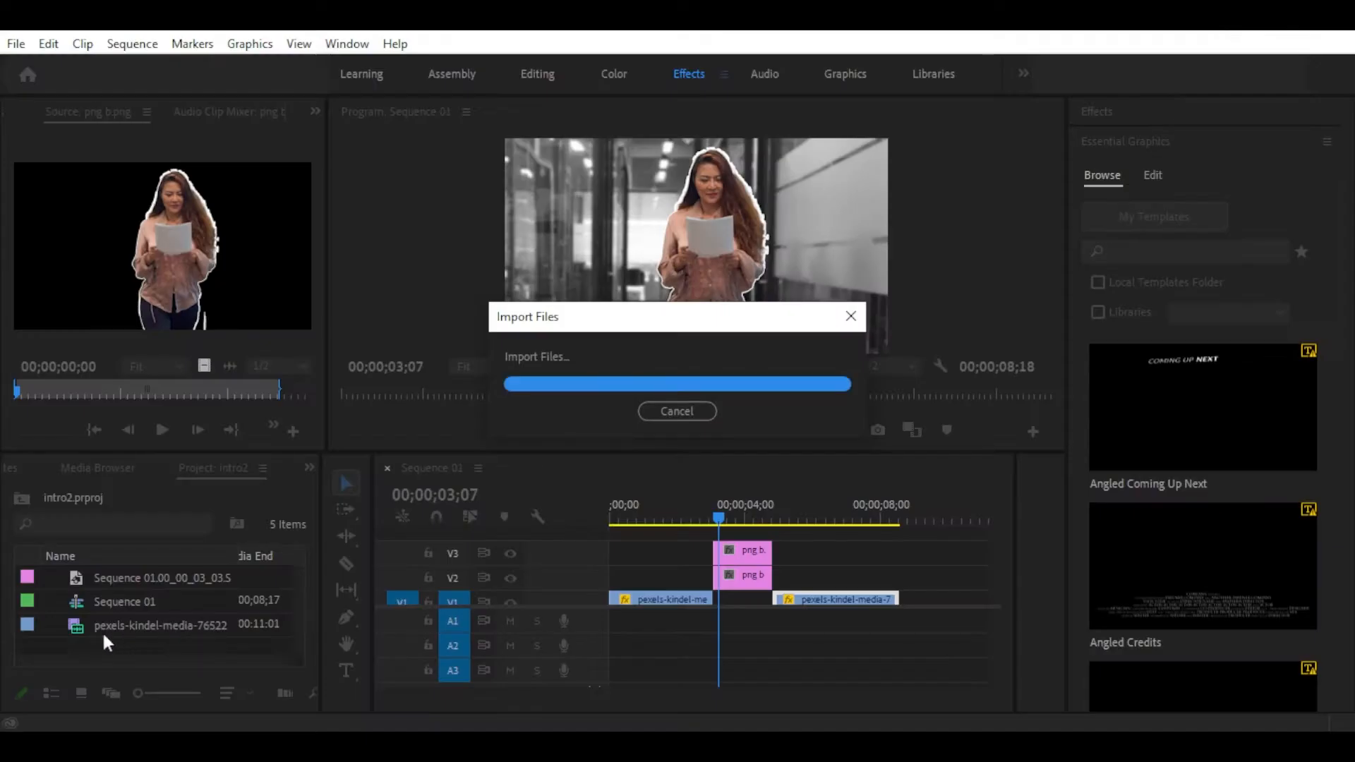
# Add the grunge paint splash image to the timeline and move png b.png to V4, starting at the freeze frame's beginning.
pyautogui.moveTo(75, 578)
pyautogui.mouseDown()
pyautogui.moveTo(802, 553)
pyautogui.moveTo(746, 558)
pyautogui.moveTo(746, 529)
pyautogui.mouseUp()
pyautogui.scroll(1, 993, 566)
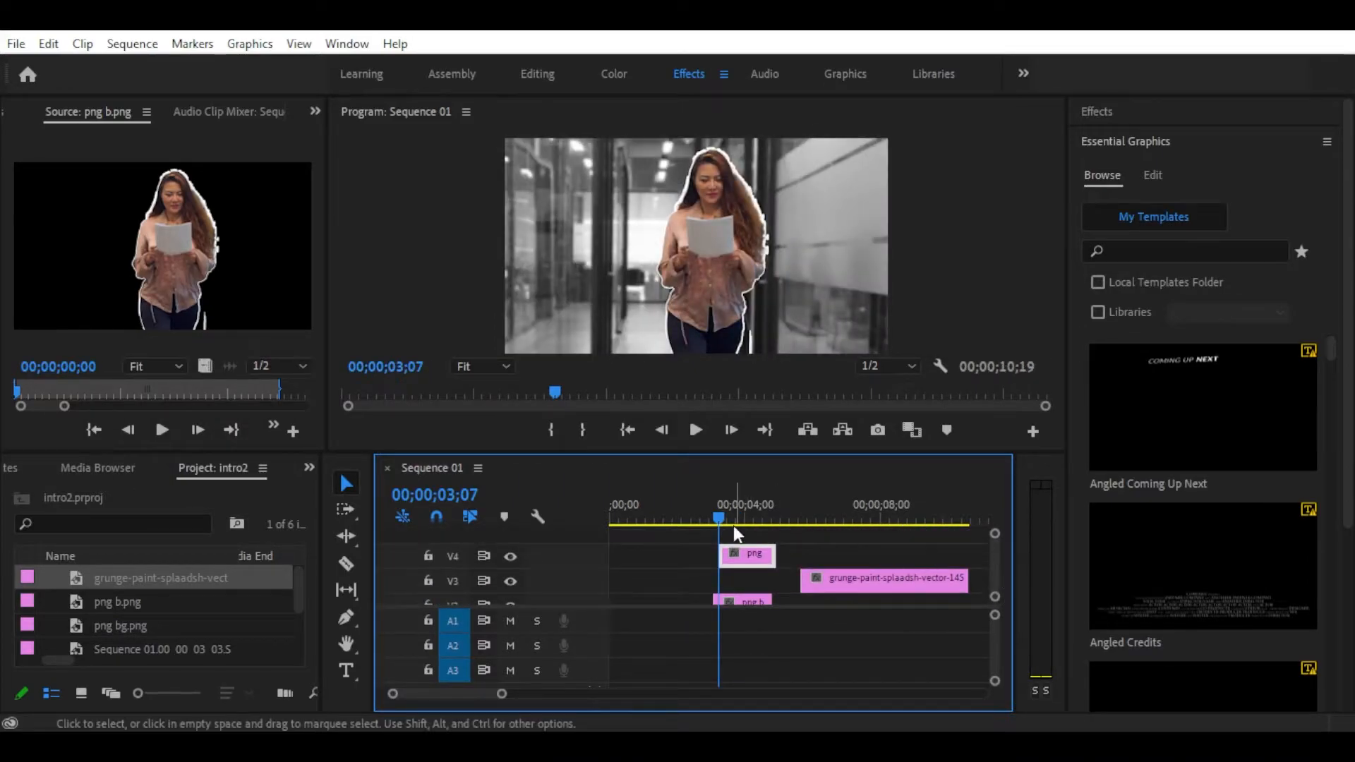
pyautogui.click(705, 517)
pyautogui.moveTo(739, 552); pyautogui.dragTo(734, 552)
# Align the grunge paint splash on V3 with the start of the stills, trim it to their length and preview it.
pyautogui.moveTo(811, 580); pyautogui.dragTo(725, 580)
pyautogui.moveTo(877, 580); pyautogui.dragTo(770, 580)
pyautogui.press('space')
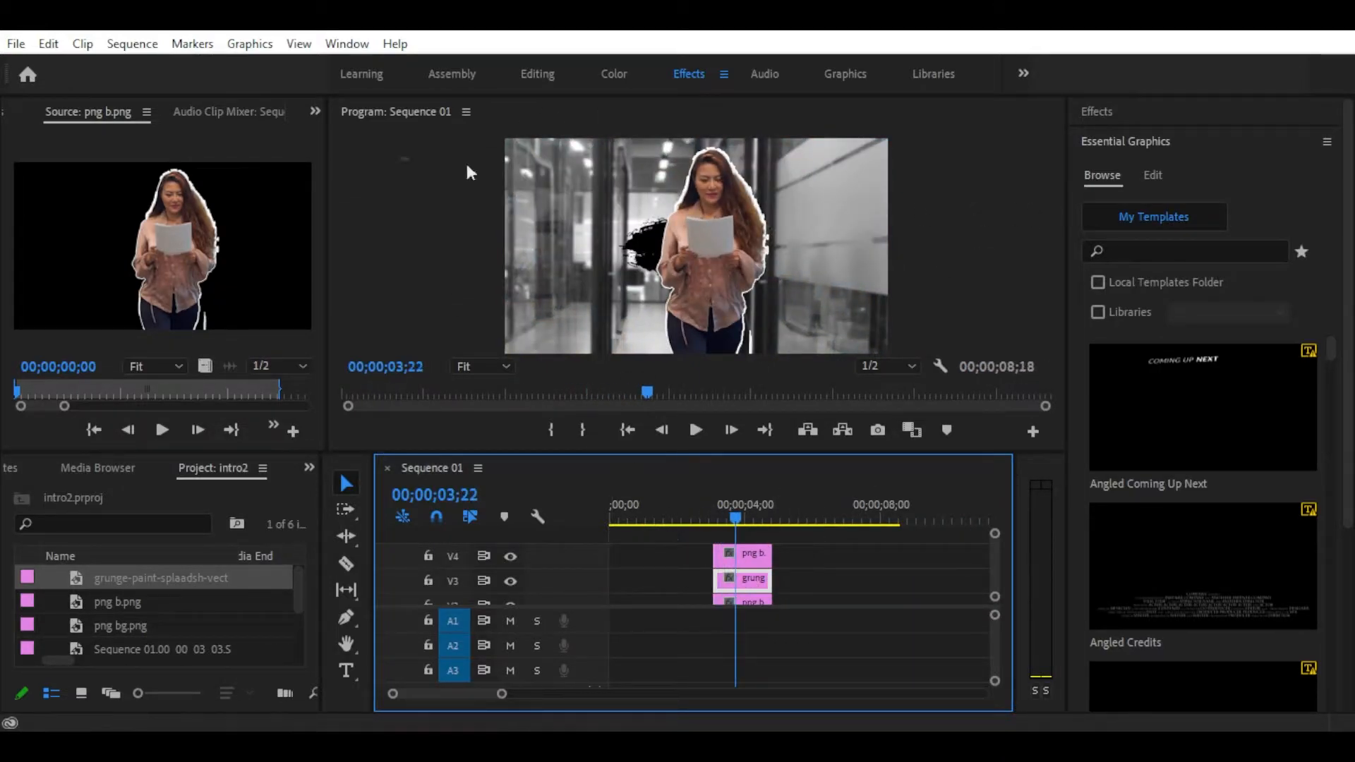
# Set the Scale of the grunge paint splash clip on V3 to 238.
pyautogui.click(314, 111)
pyautogui.click(367, 134)
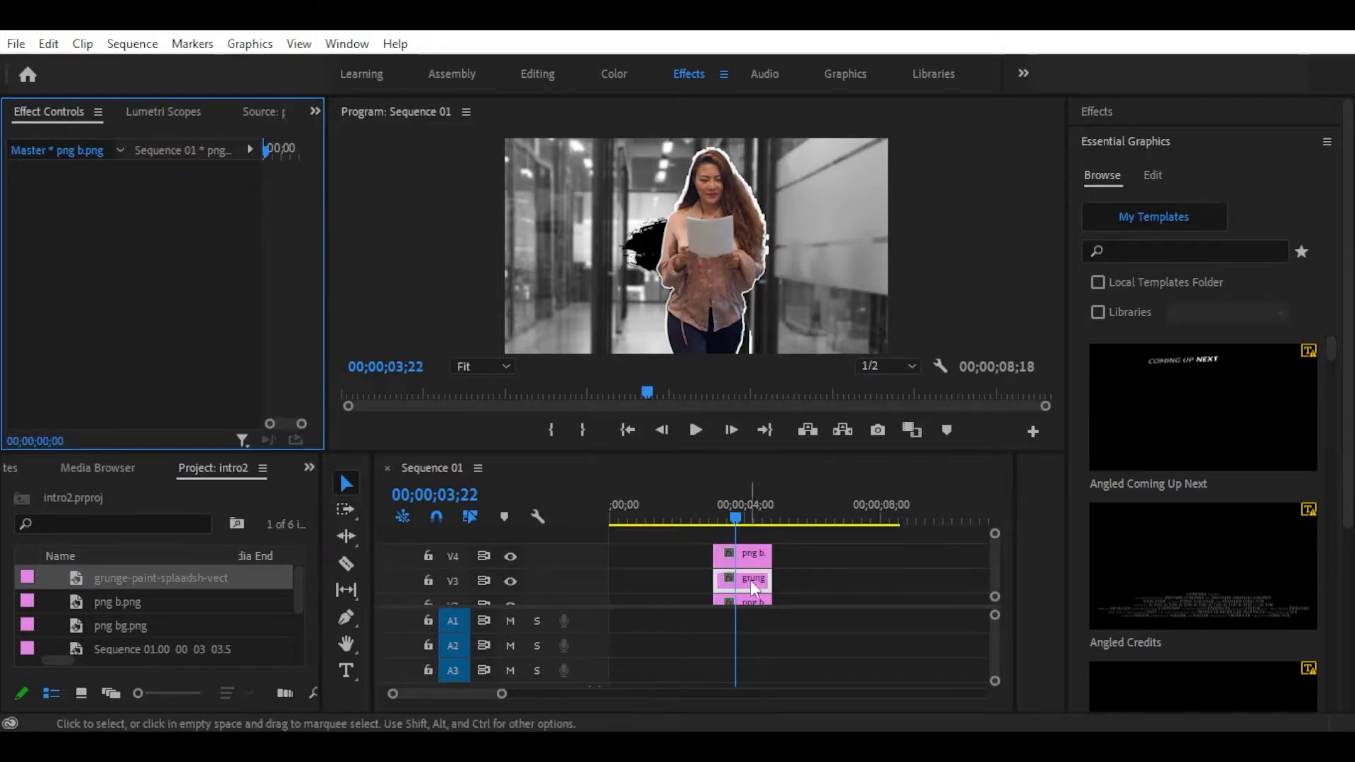
pyautogui.moveTo(152, 239); pyautogui.dragTo(212, 239)
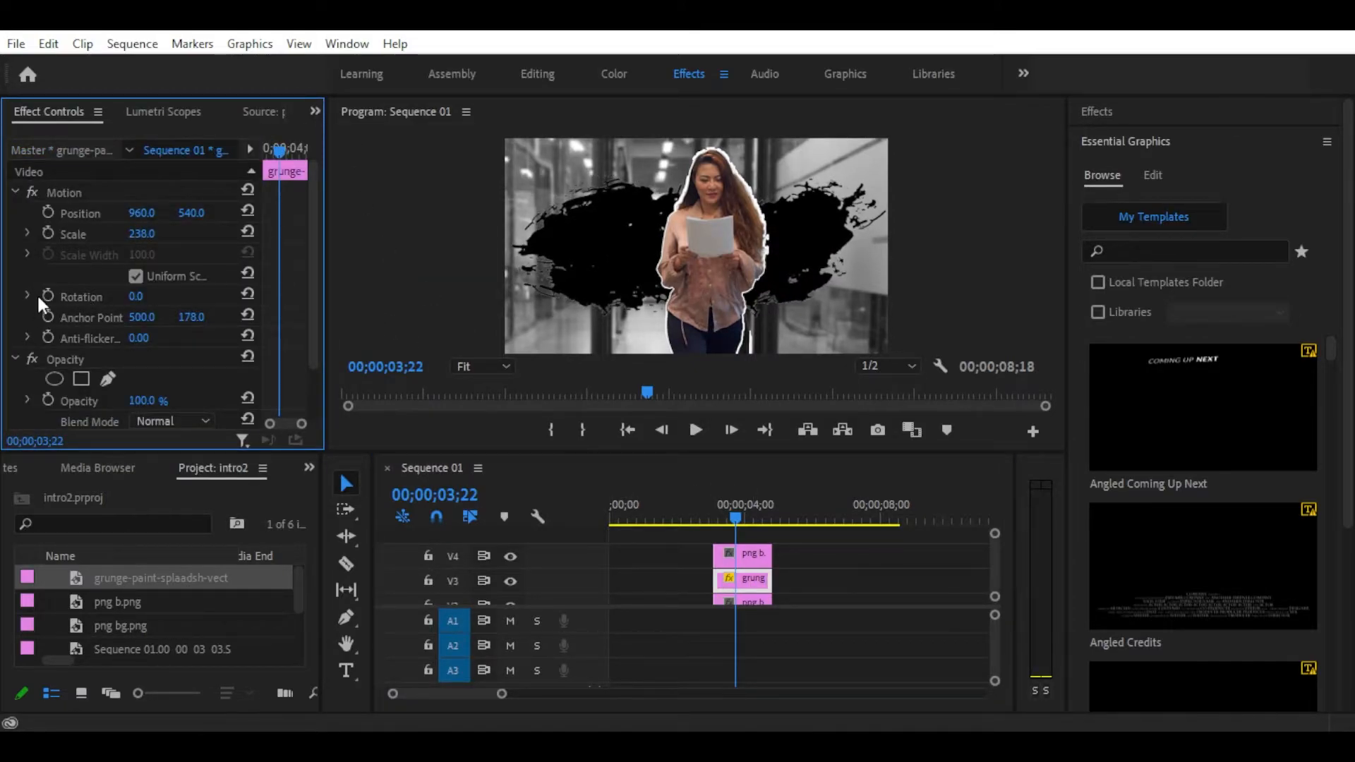
pyautogui.click(750, 591)
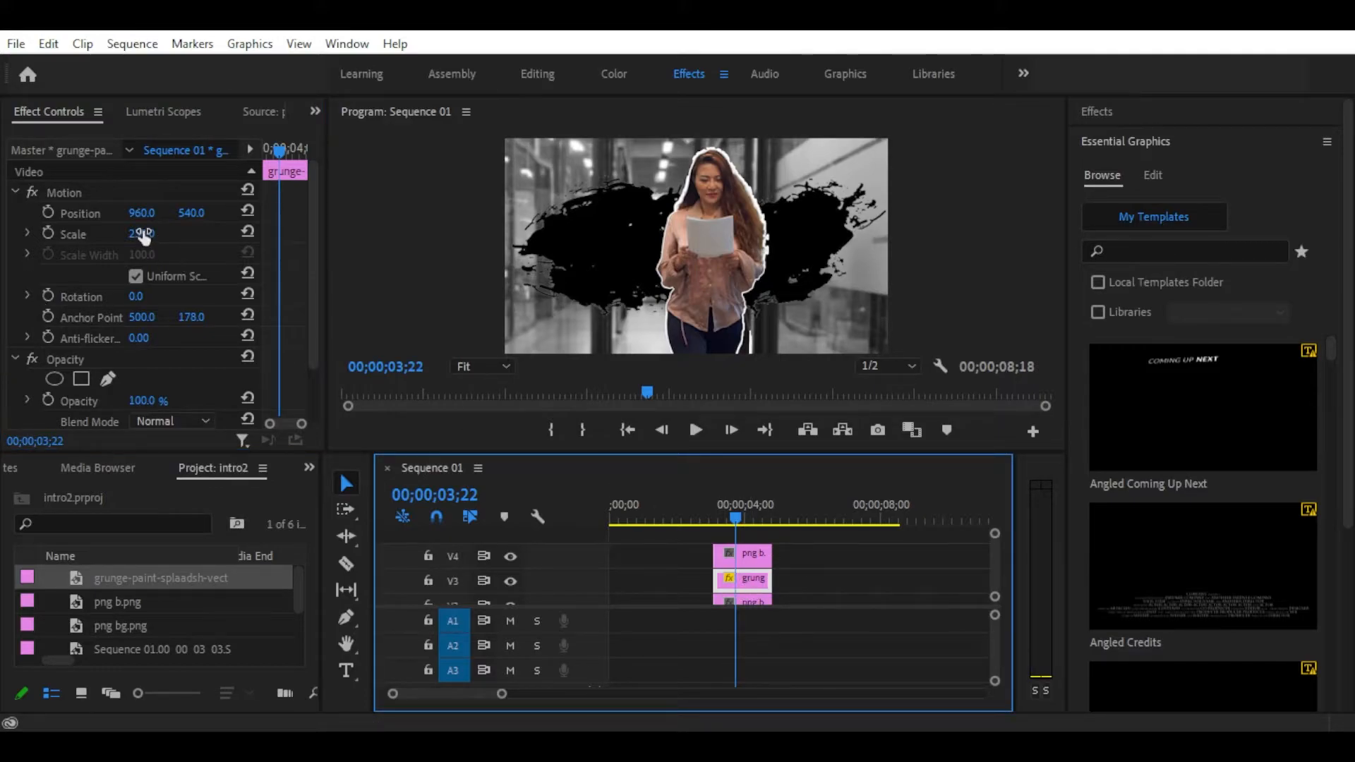
# Animate the Scale of the grunge paint splash from 264 at the clip's start to a slightly smaller size at its end.
pyautogui.moveTo(149, 240); pyautogui.dragTo(167, 240)
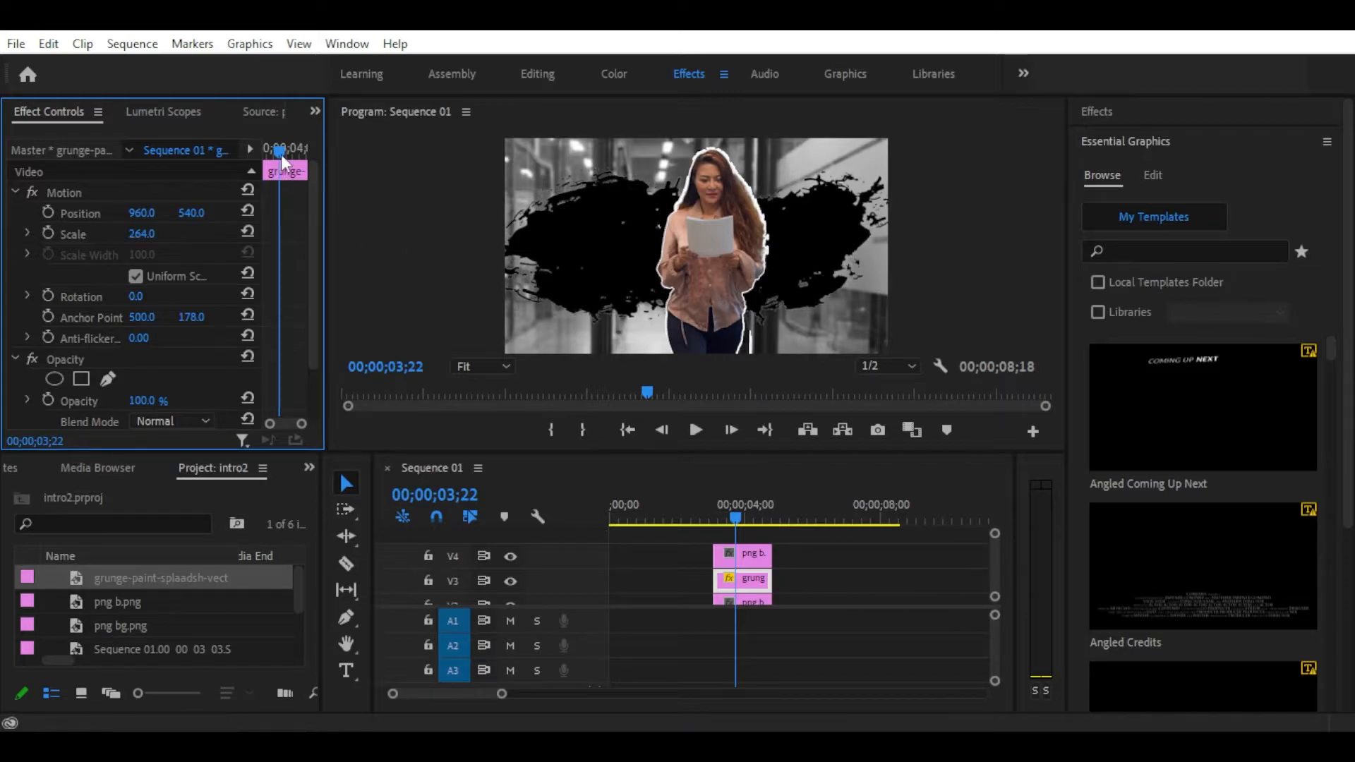
pyautogui.click(47, 233)
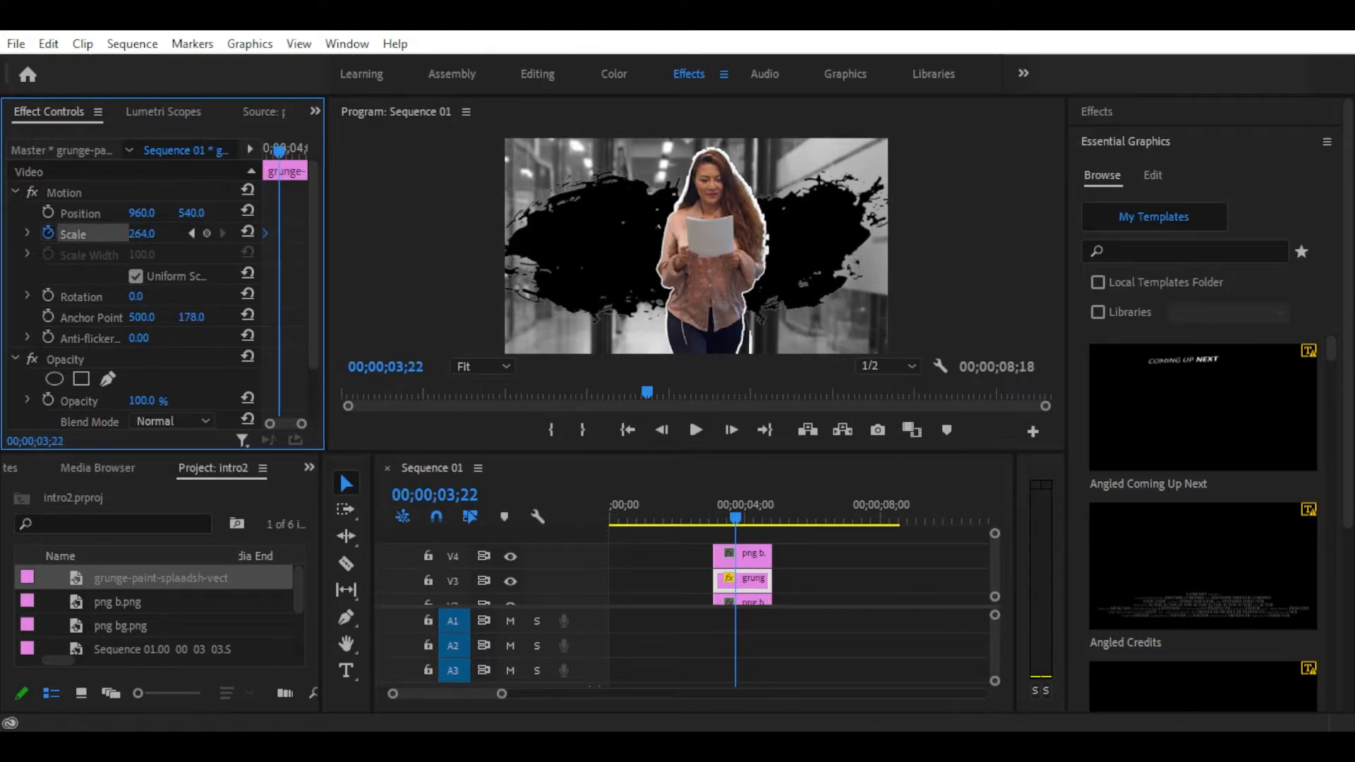
pyautogui.moveTo(142, 234); pyautogui.dragTo(125, 234)
pyautogui.moveTo(281, 234); pyautogui.dragTo(337, 236)
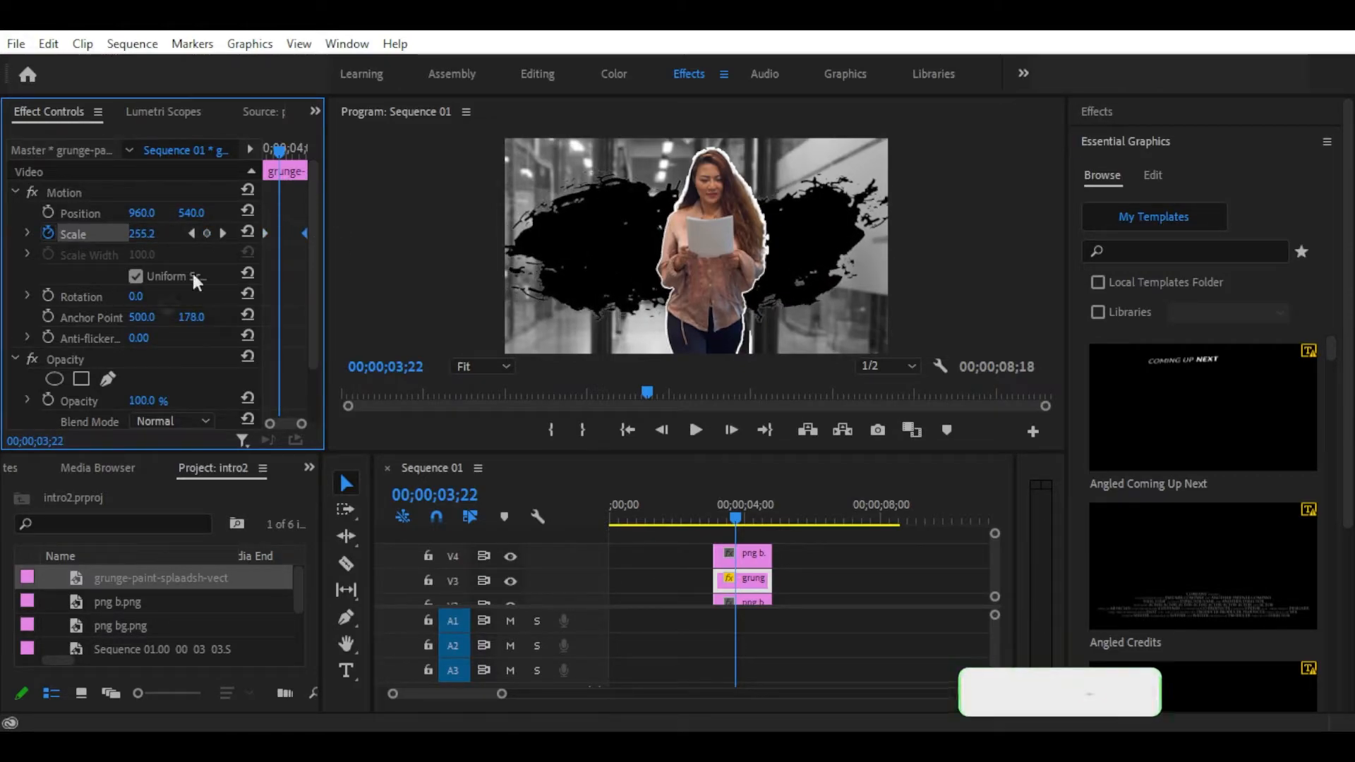
# Animate the paint splash's Rotation from 0 at the clip's start to -6.3° at 00;00;03;22 and scrub through the motion.
pyautogui.click(47, 297)
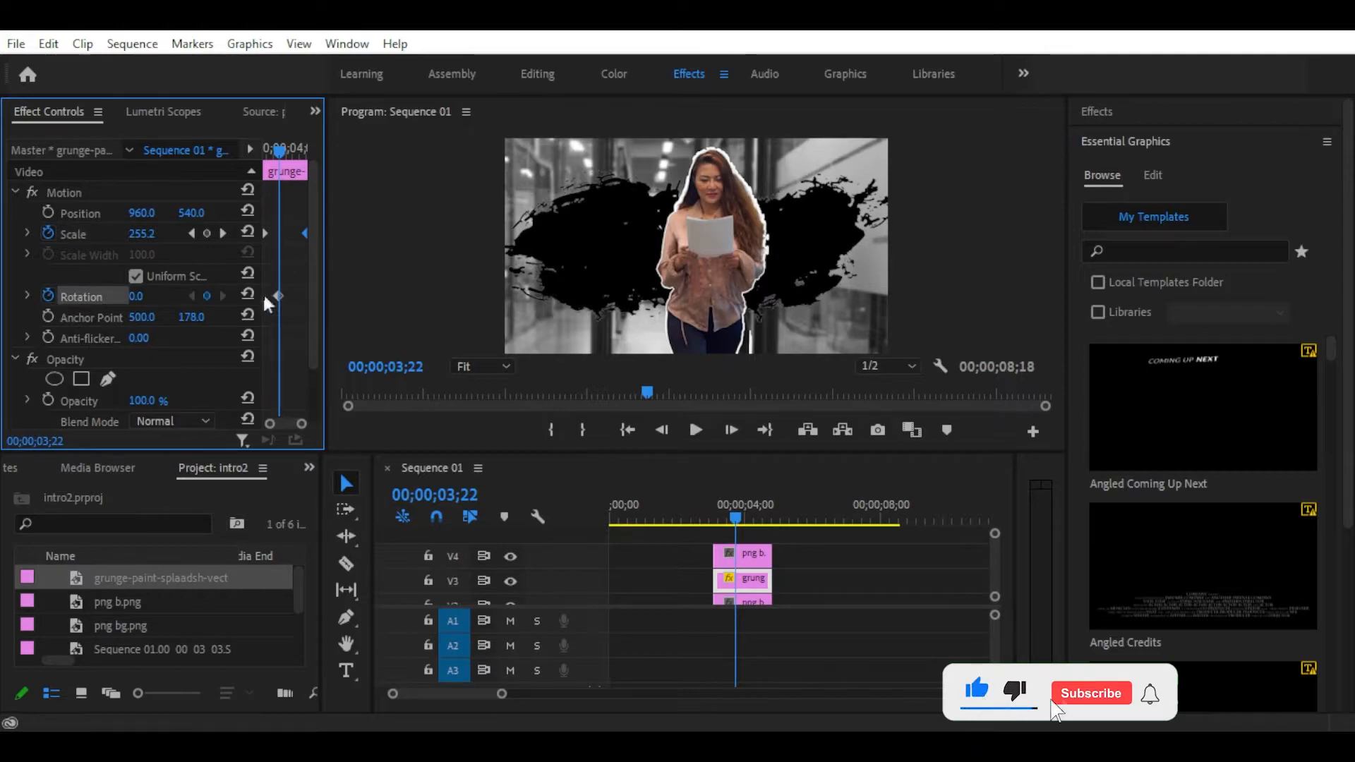
pyautogui.moveTo(279, 296); pyautogui.dragTo(141, 330)
pyautogui.click(27, 295)
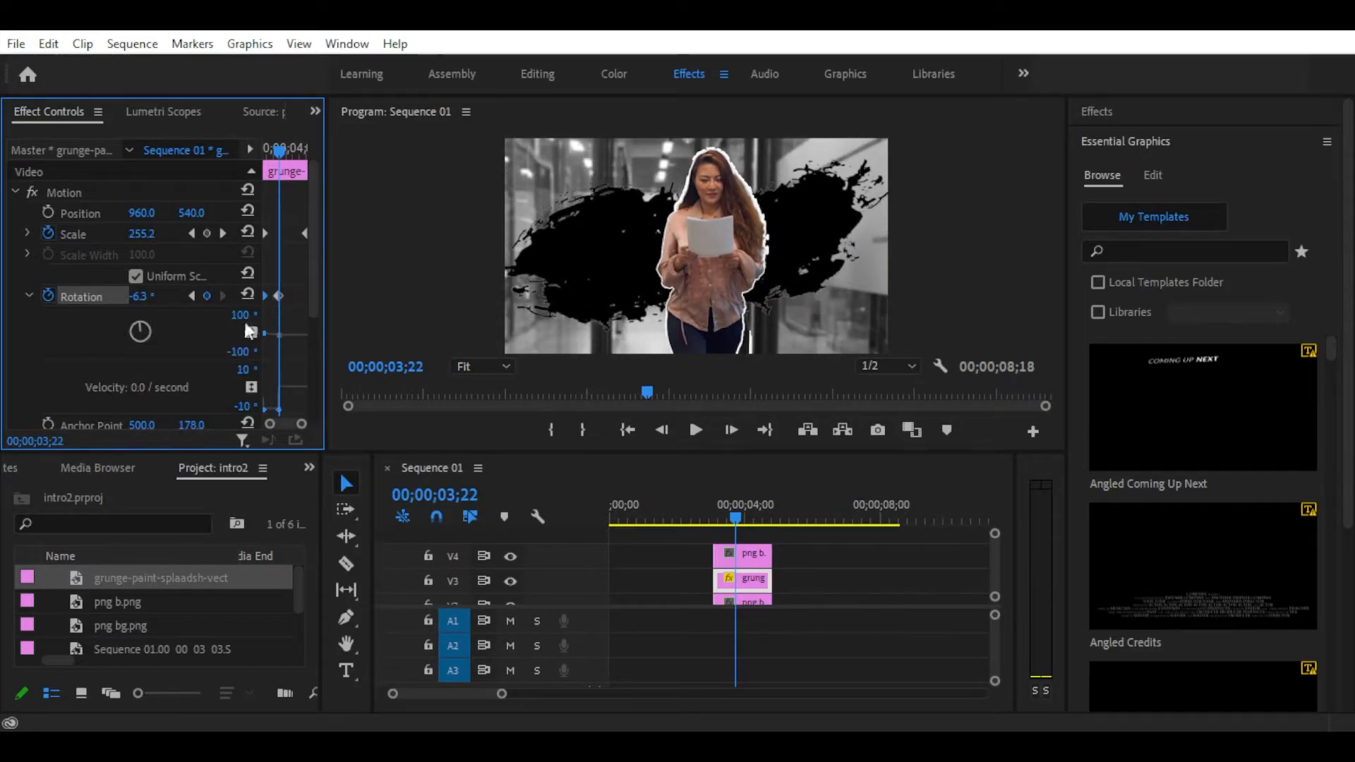
pyautogui.moveTo(759, 522)
pyautogui.mouseDown()
pyautogui.moveTo(710, 519)
pyautogui.moveTo(735, 520)
pyautogui.mouseUp()
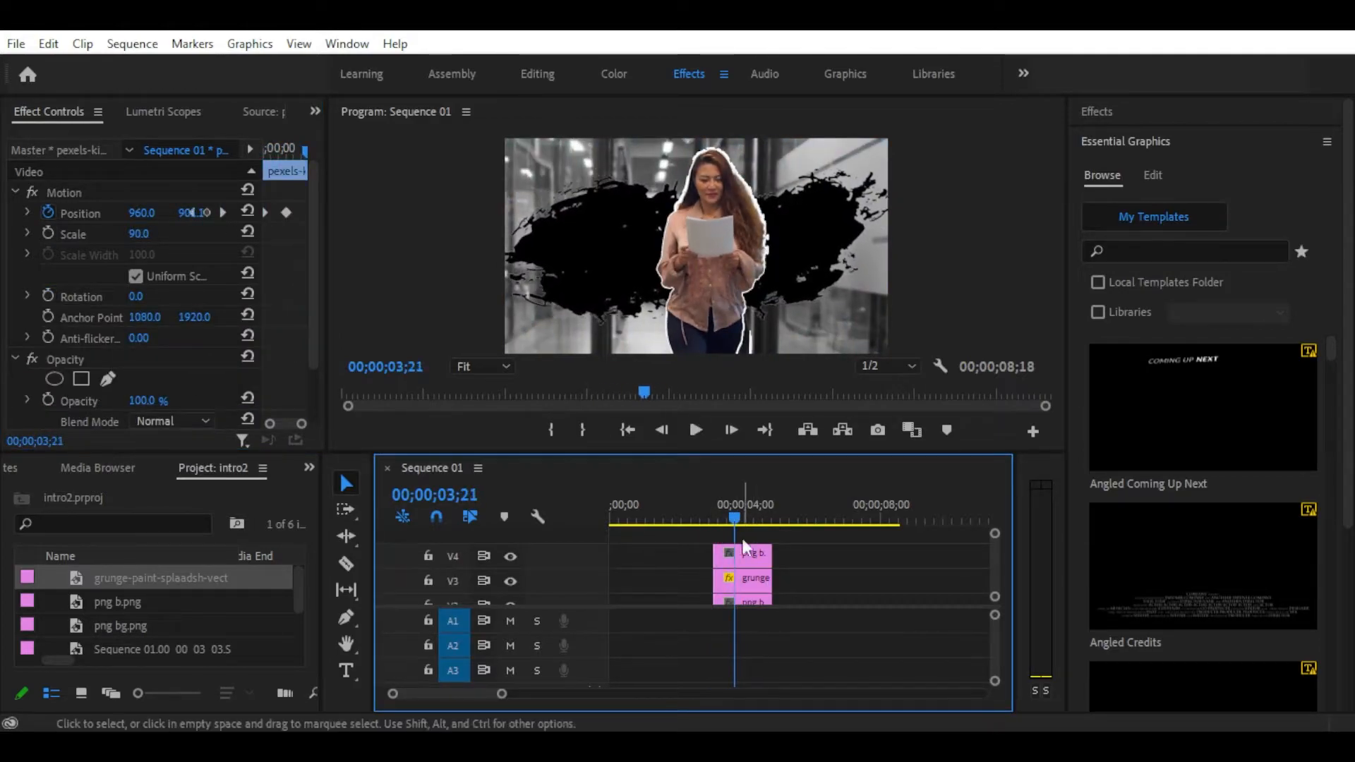
# Animate the Scale of png b.png on V4 from 100 at the clip's start to 111.9 at its end.
pyautogui.click(751, 557)
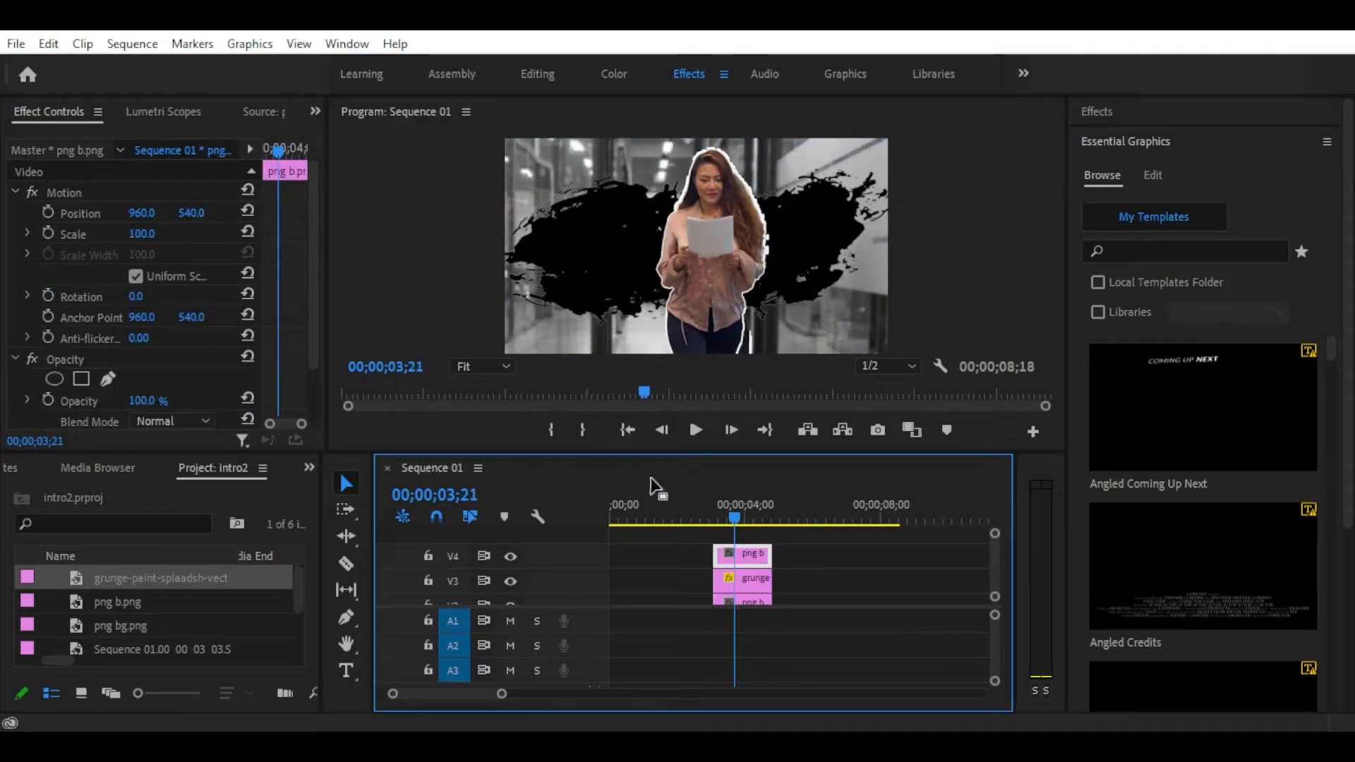
pyautogui.click(48, 233)
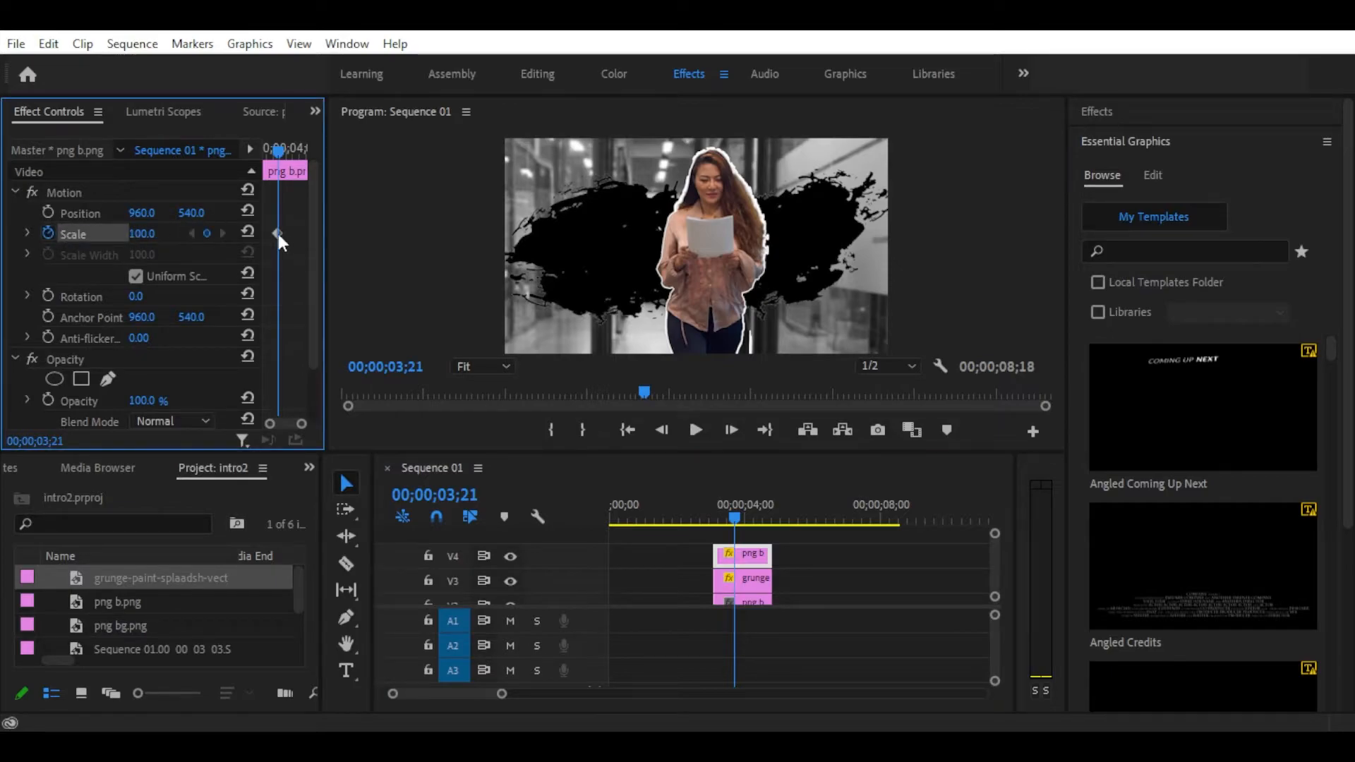
pyautogui.moveTo(278, 234); pyautogui.dragTo(26, 227)
pyautogui.click(27, 233)
pyautogui.moveTo(134, 281); pyautogui.dragTo(146, 285)
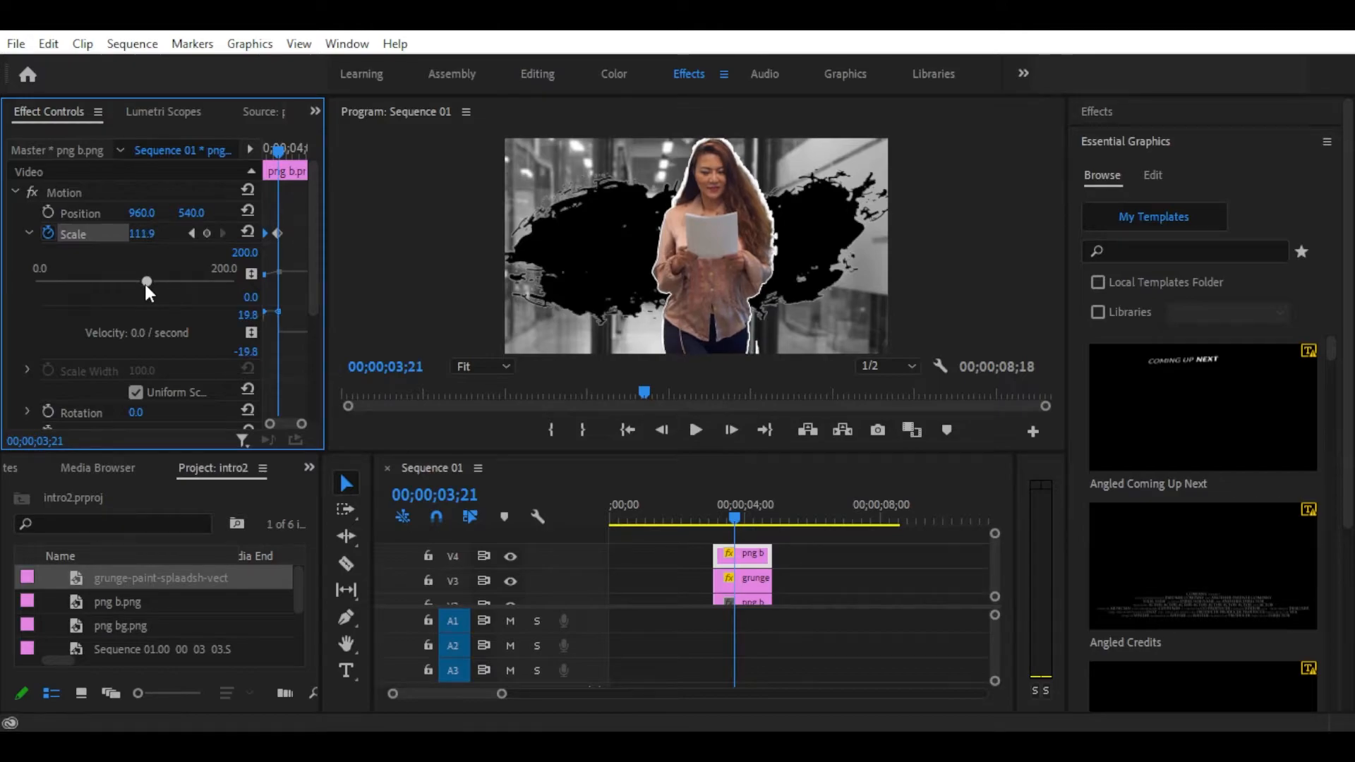
pyautogui.moveTo(277, 233); pyautogui.dragTo(381, 241)
pyautogui.click(28, 231)
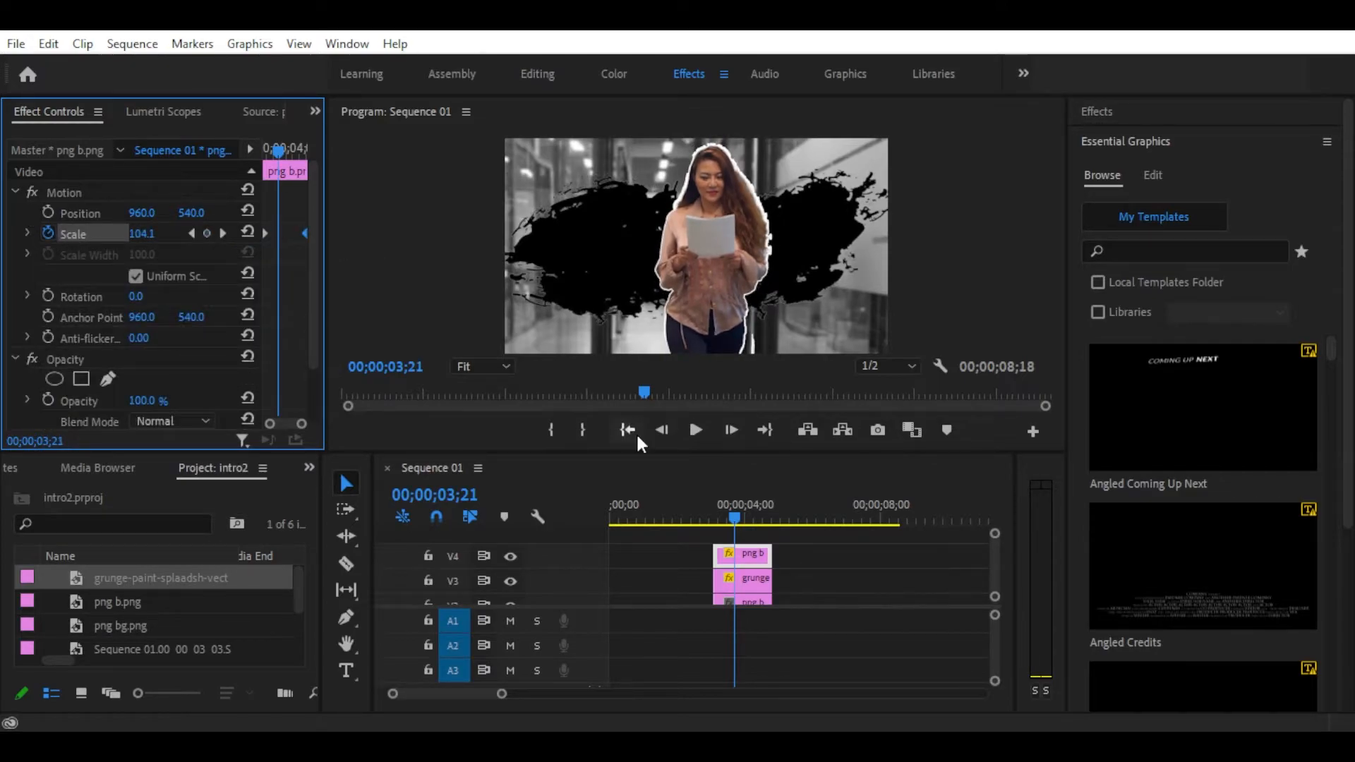
# Play the freeze-frame section and check the keyframes of the png b.png and paint splash clips.
pyautogui.click(700, 517)
pyautogui.press('space')
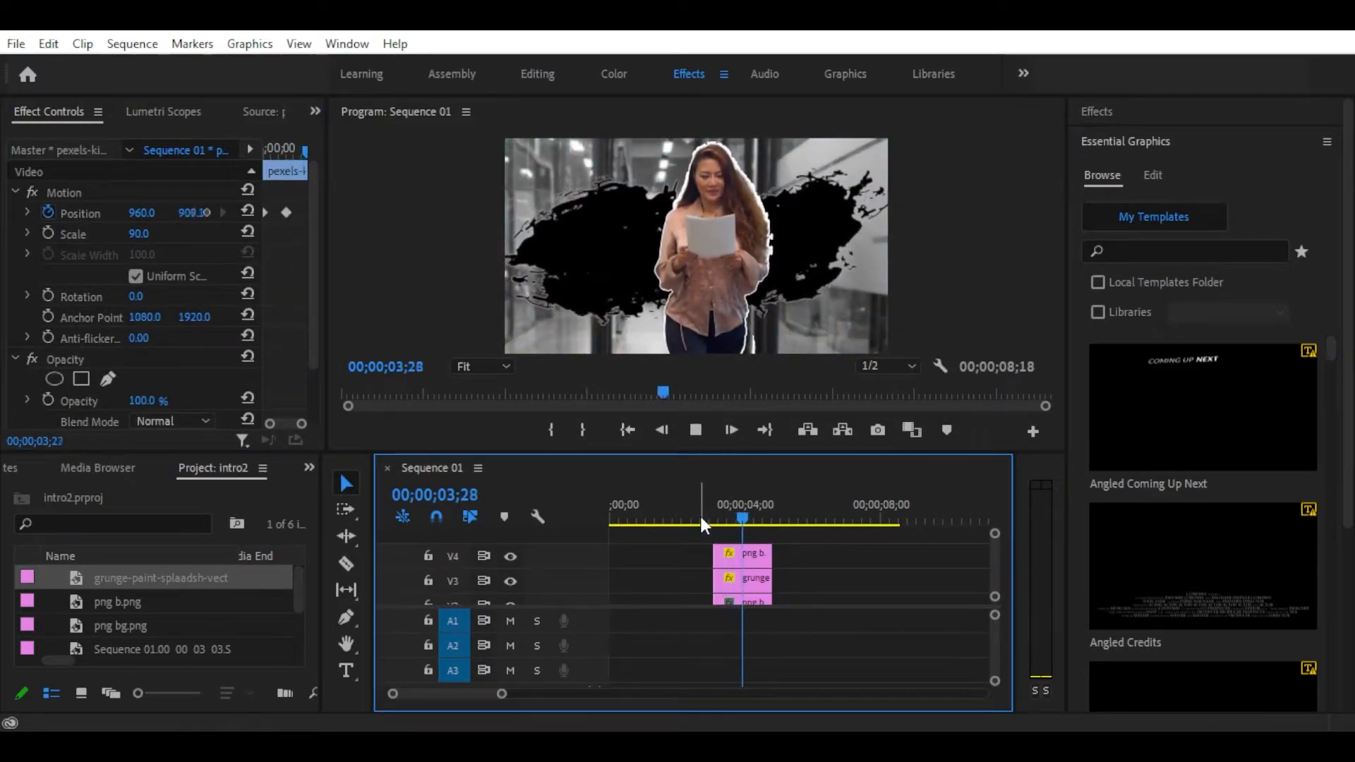
pyautogui.moveTo(757, 517); pyautogui.dragTo(748, 522)
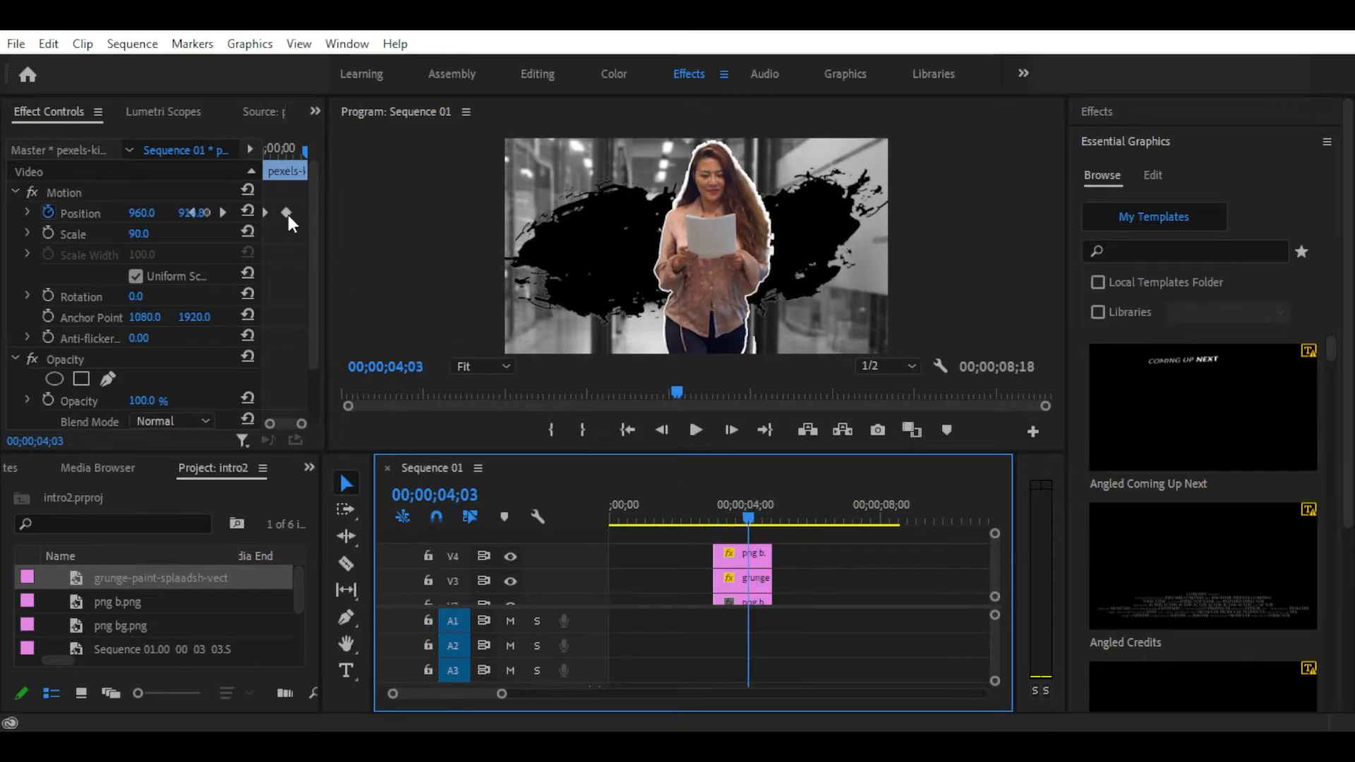
pyautogui.click(737, 556)
pyautogui.click(304, 235)
pyautogui.click(756, 581)
pyautogui.click(750, 556)
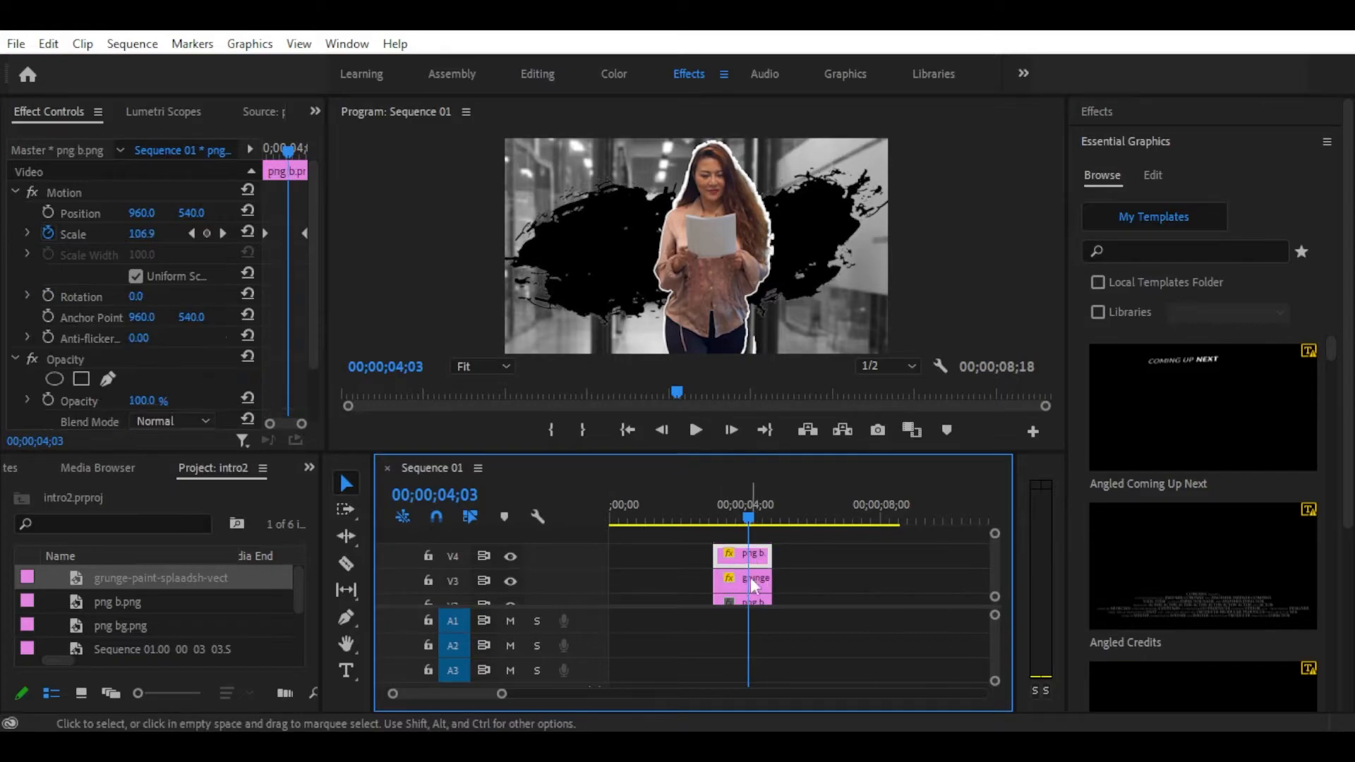
pyautogui.click(729, 515)
pyautogui.click(718, 515)
pyautogui.press('space')
pyautogui.press('space')
# Animate the Scale of png bg.png from 100 at the clip's start to 127.7 at 00;00;04;02 and preview the section.
pyautogui.click(746, 515)
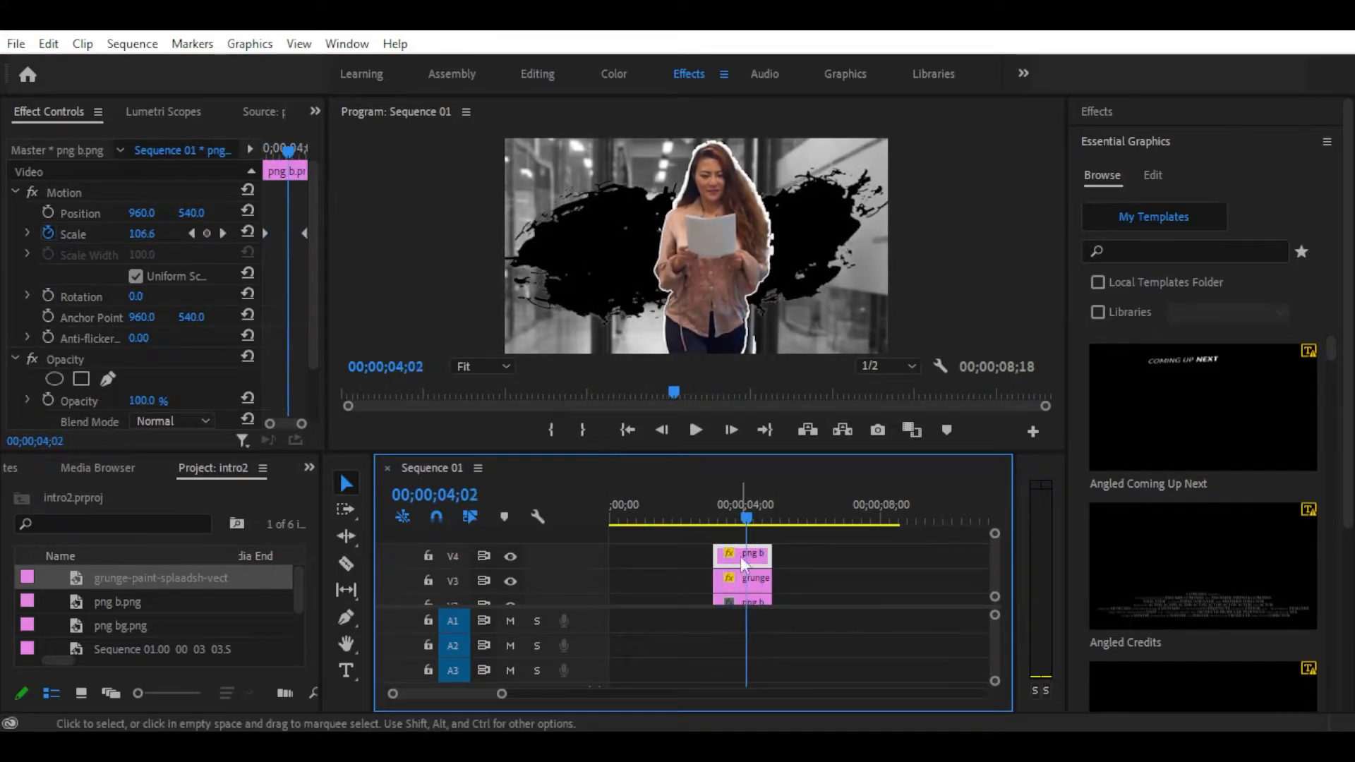
pyautogui.click(47, 234)
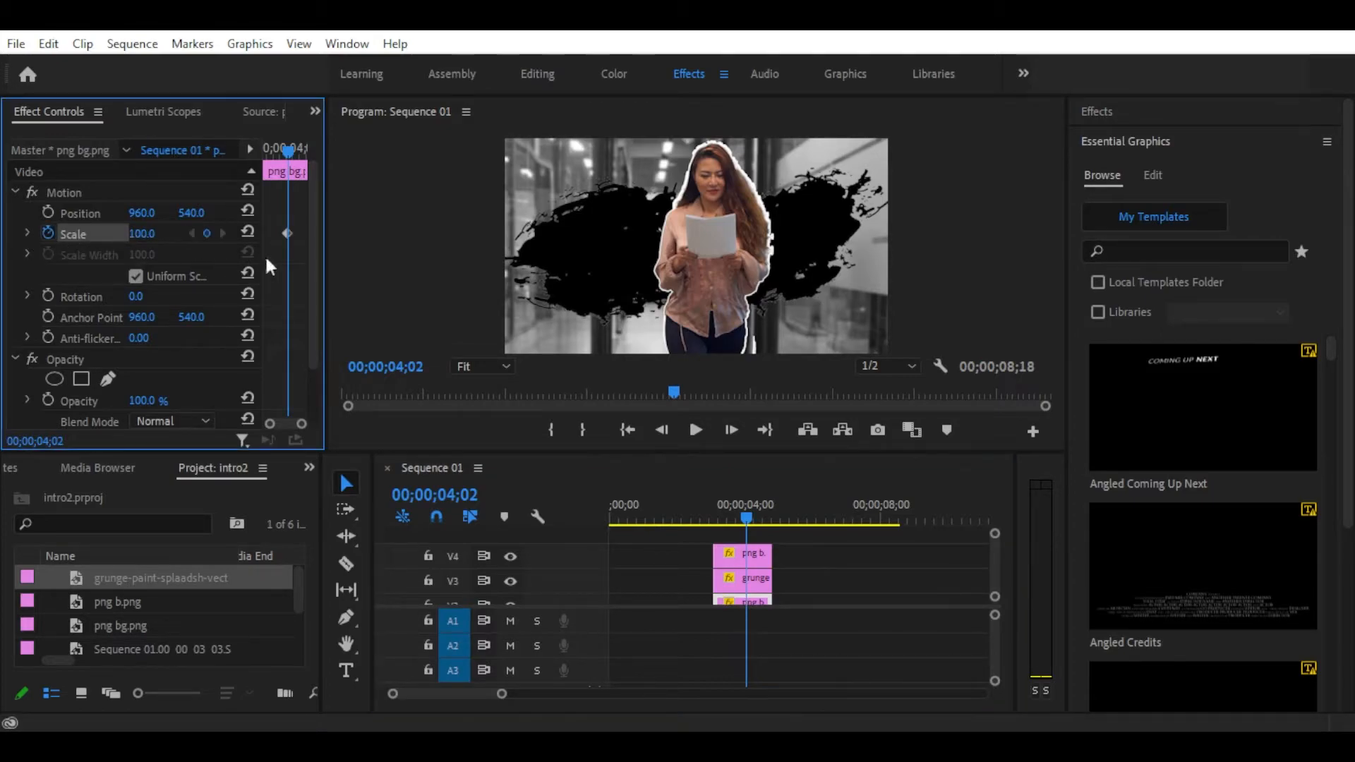
pyautogui.click(27, 232)
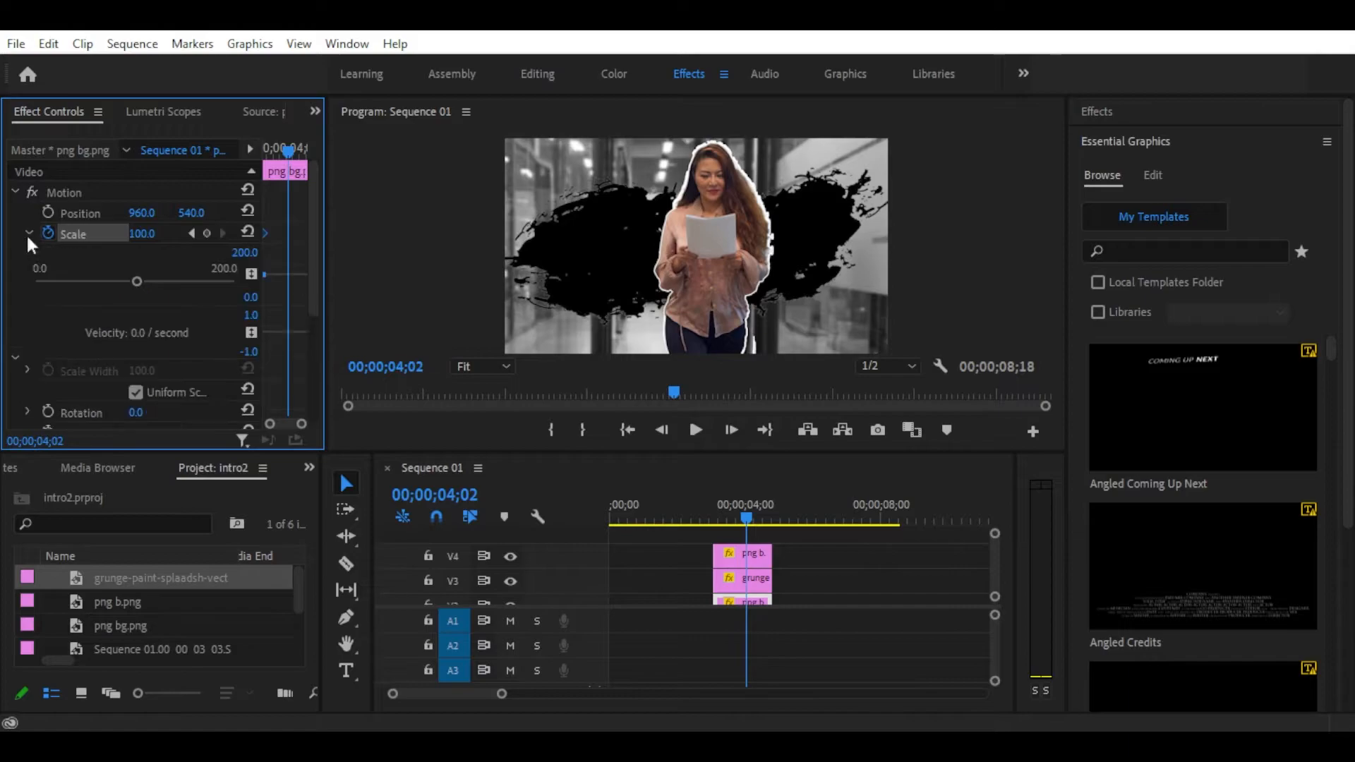
pyautogui.moveTo(138, 281); pyautogui.dragTo(160, 282)
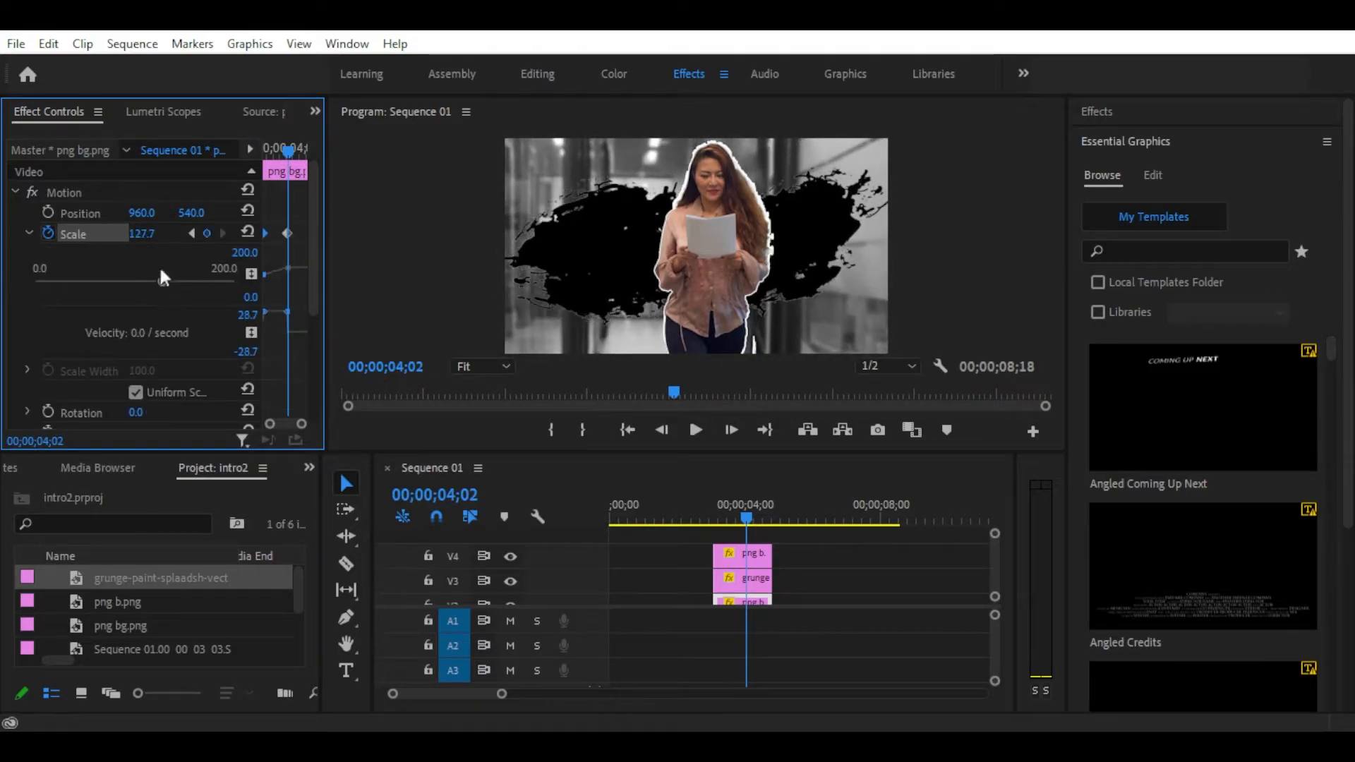
pyautogui.moveTo(735, 522); pyautogui.dragTo(701, 518)
pyautogui.press('space')
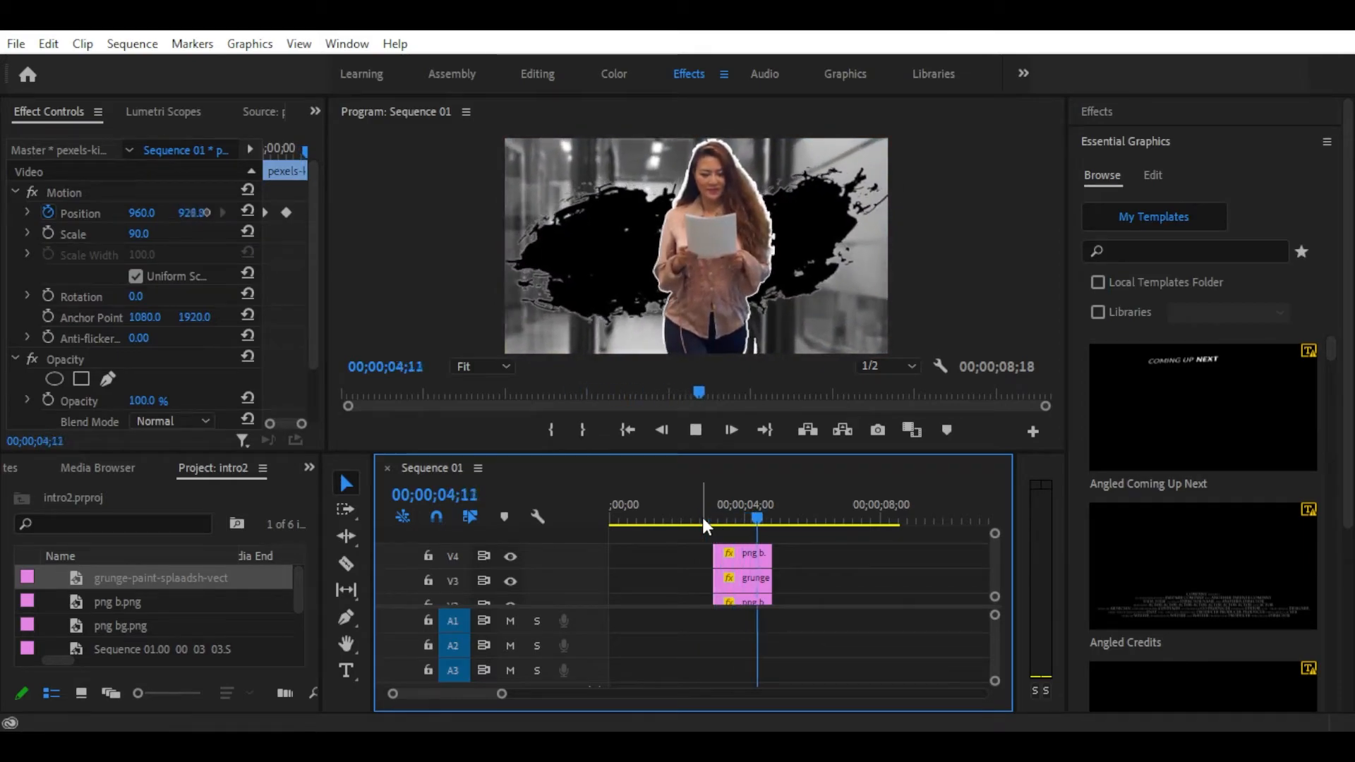
pyautogui.moveTo(773, 519); pyautogui.dragTo(726, 520)
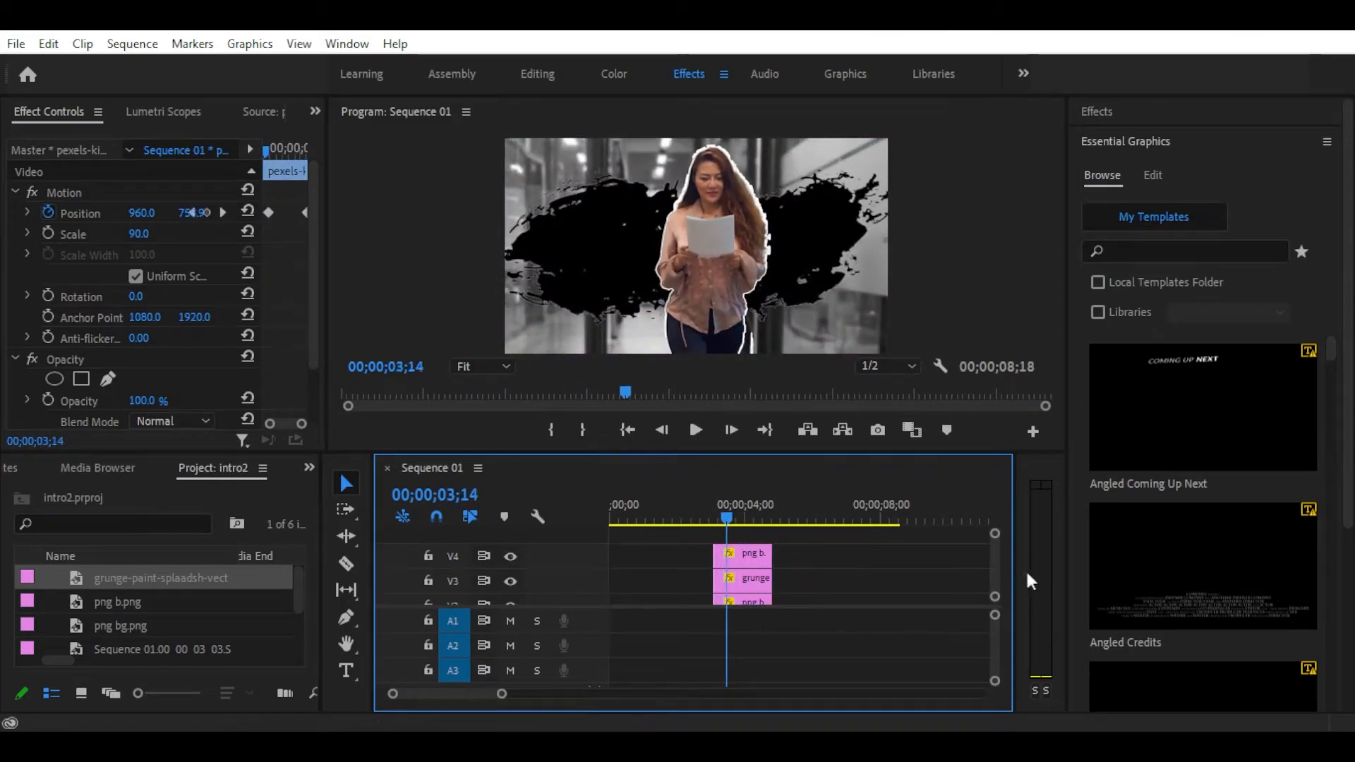
# Add video track V5 above the existing video tracks in Sequence 01.
pyautogui.rightClick(587, 553)
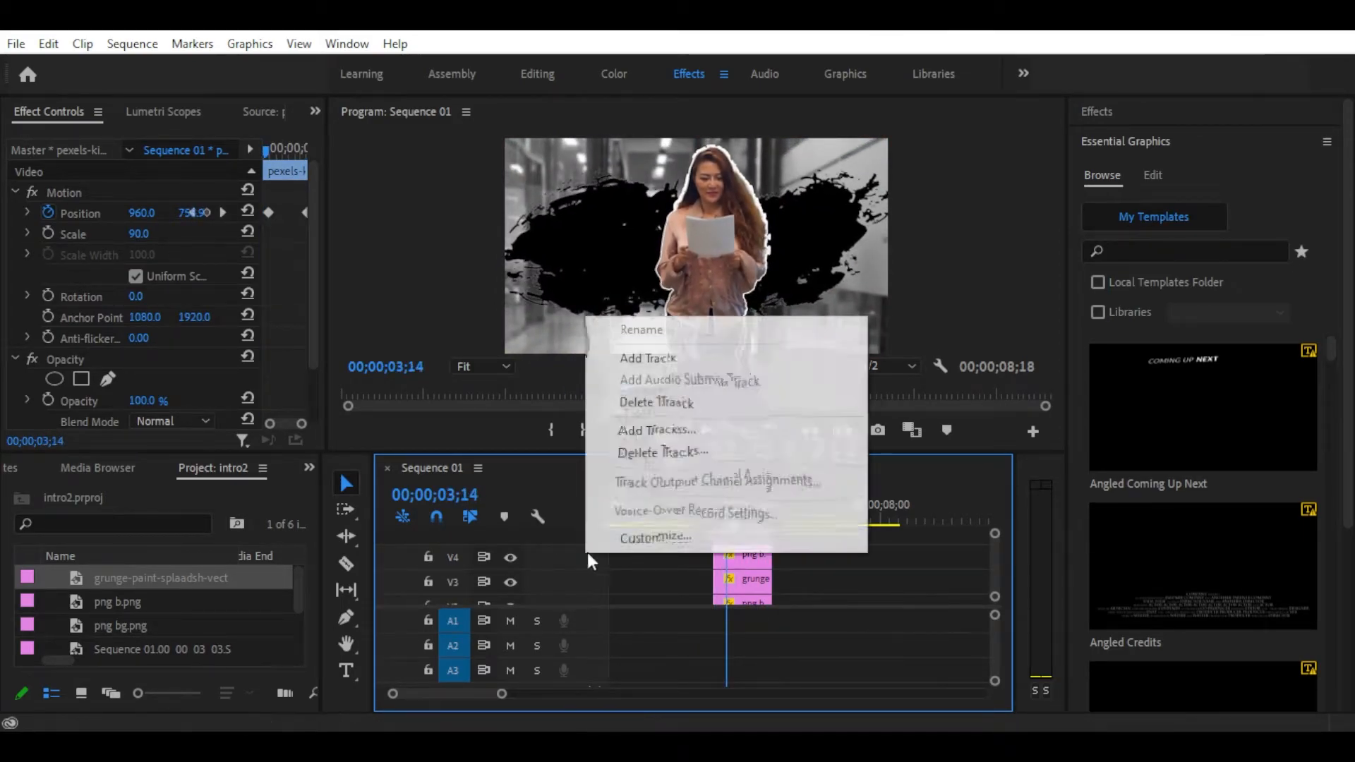
pyautogui.click(670, 431)
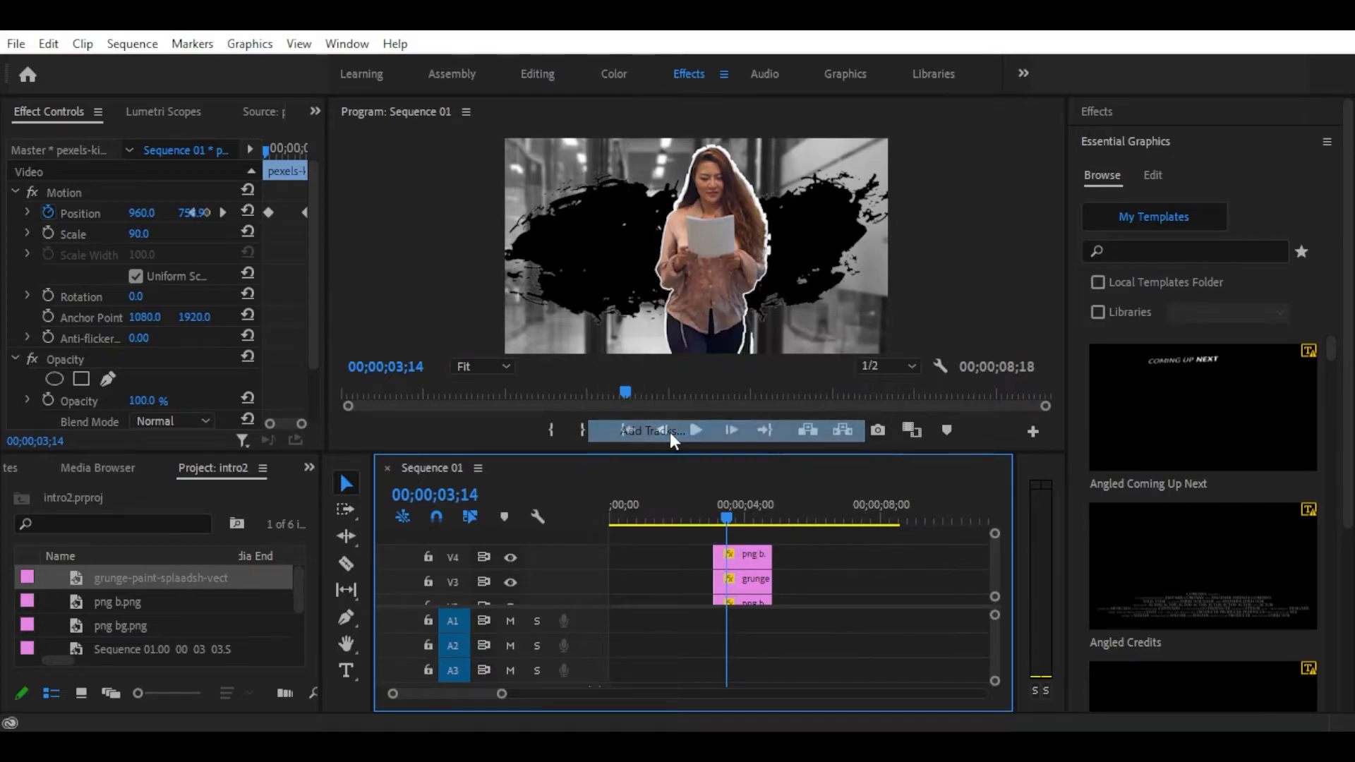
pyautogui.click(836, 227)
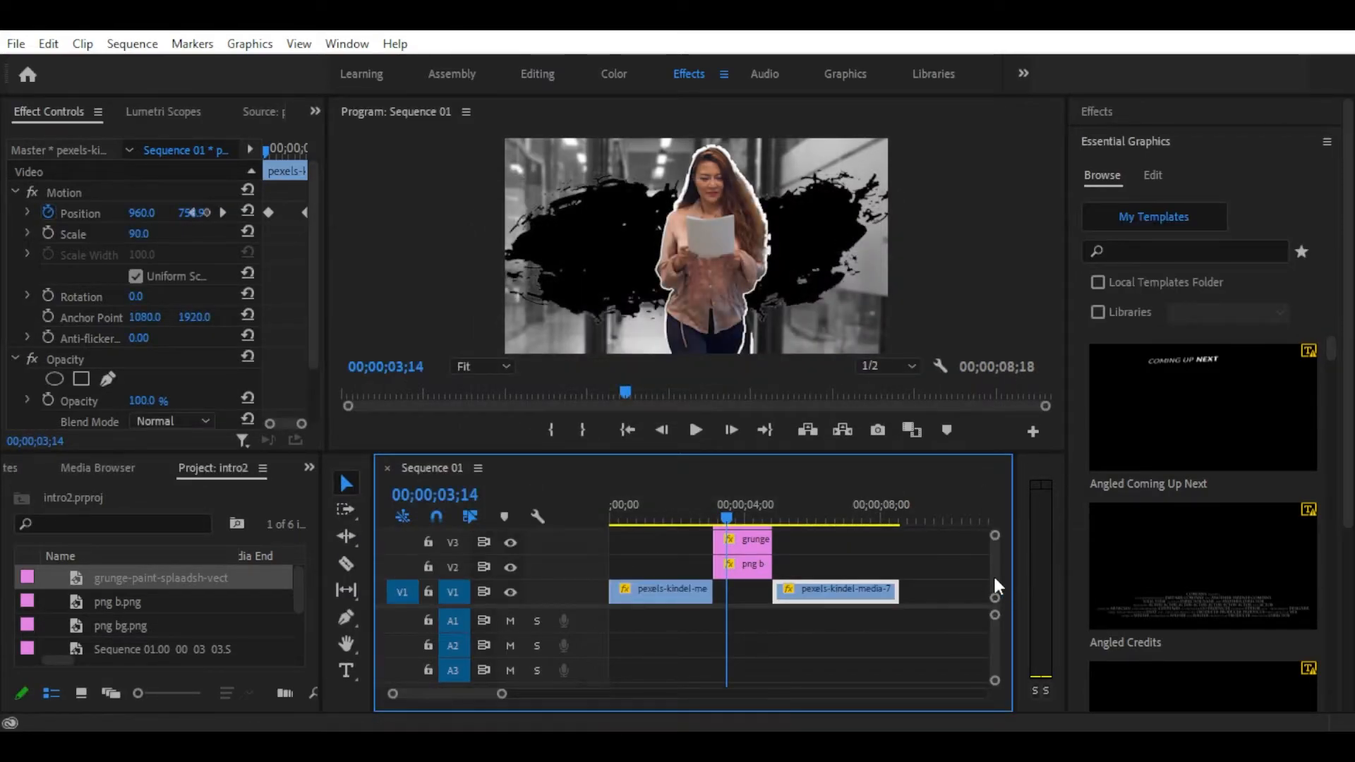
pyautogui.scroll(2, 993, 573)
# Add a two-line text graphic over the paint splash with the woman's full name above "Content Writter".
pyautogui.click(735, 555)
pyautogui.press('t')
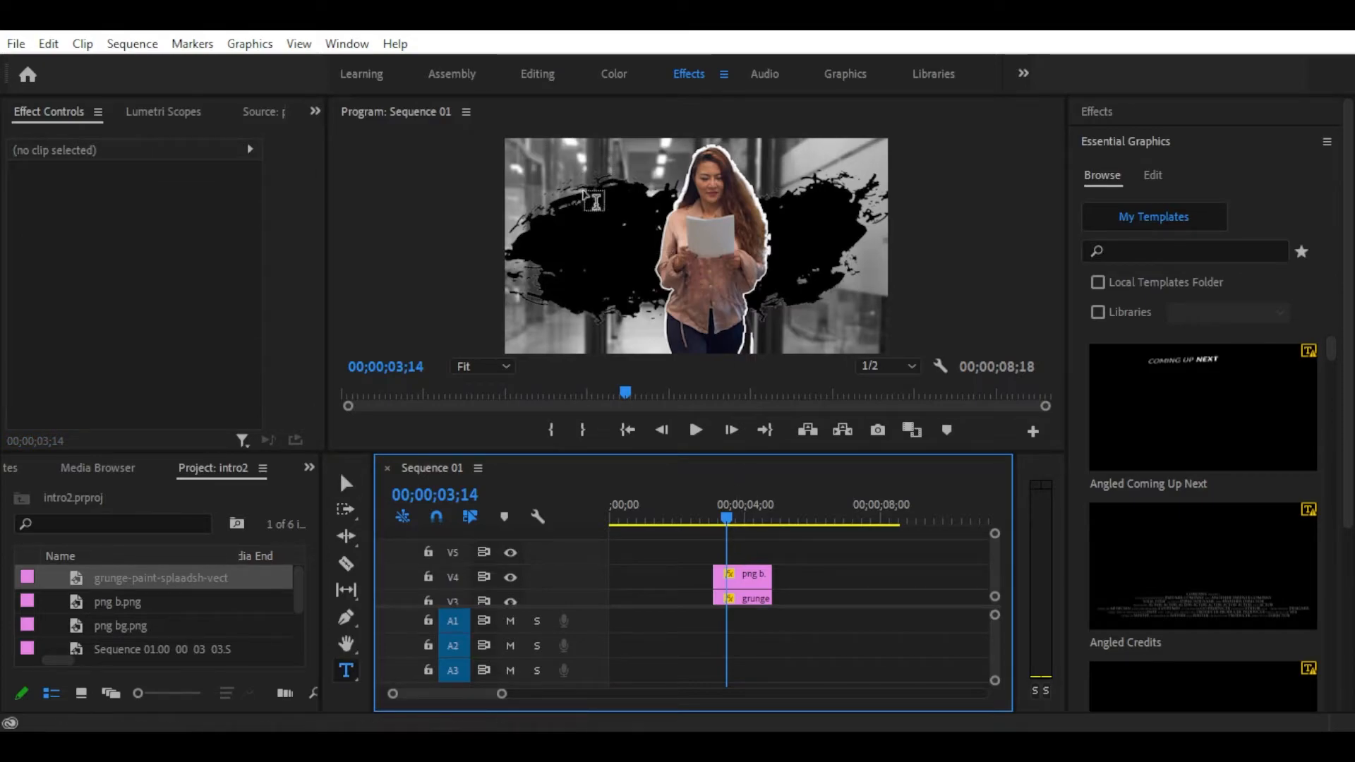
pyautogui.click(596, 240)
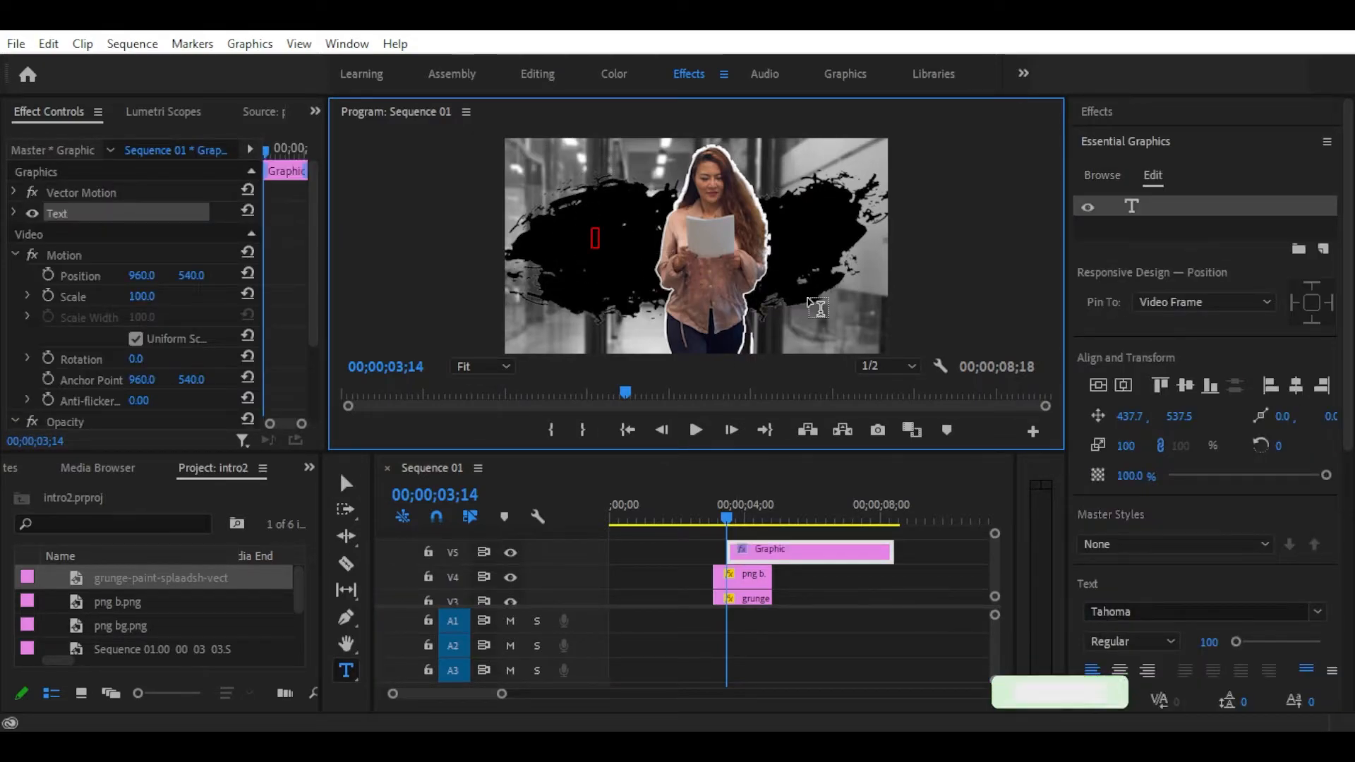
pyautogui.write('Scarlett')
pyautogui.press('Return')
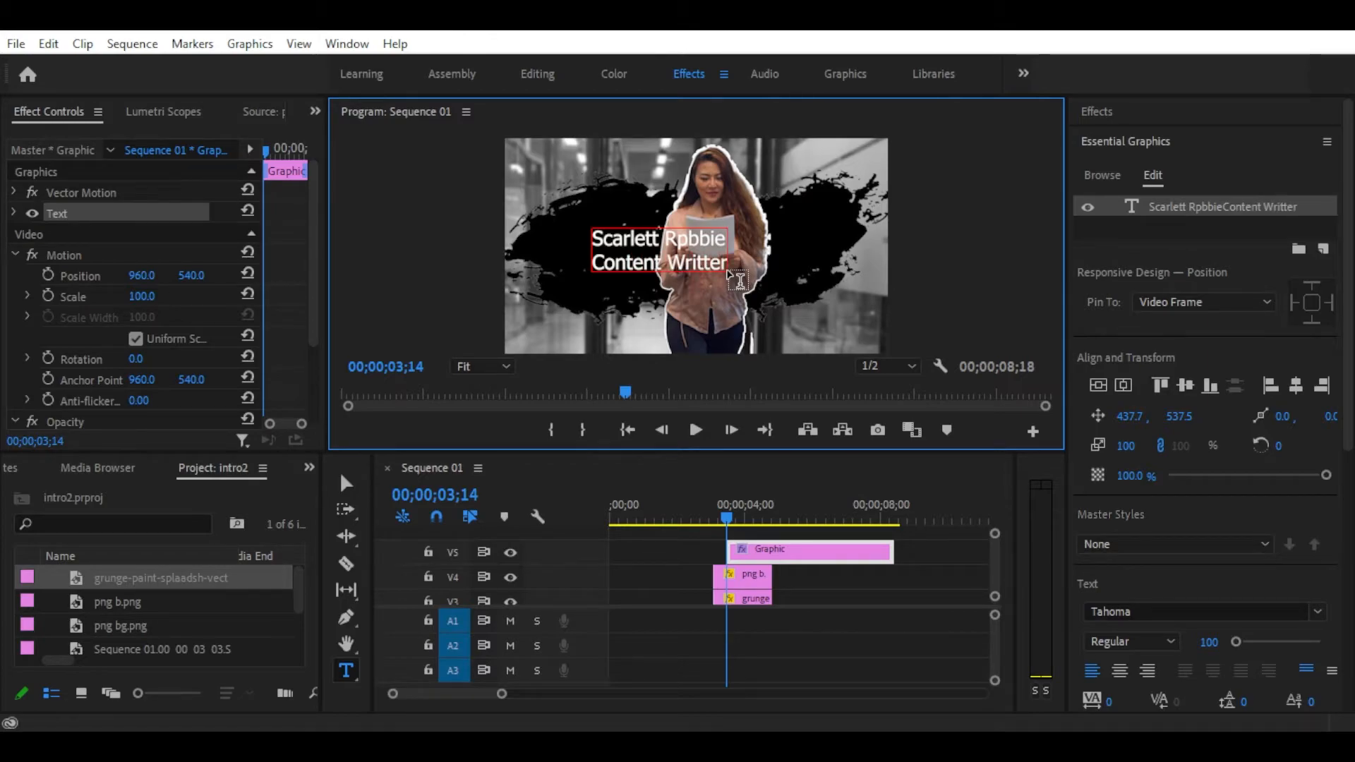
# Set the font size of the "Content Writter" line to 71 and select the name line above it.
pyautogui.moveTo(727, 263); pyautogui.dragTo(591, 265)
pyautogui.click(1145, 140)
pyautogui.click(1144, 140)
pyautogui.scroll(-1, 1347, 409)
pyautogui.scroll(-3, 1347, 409)
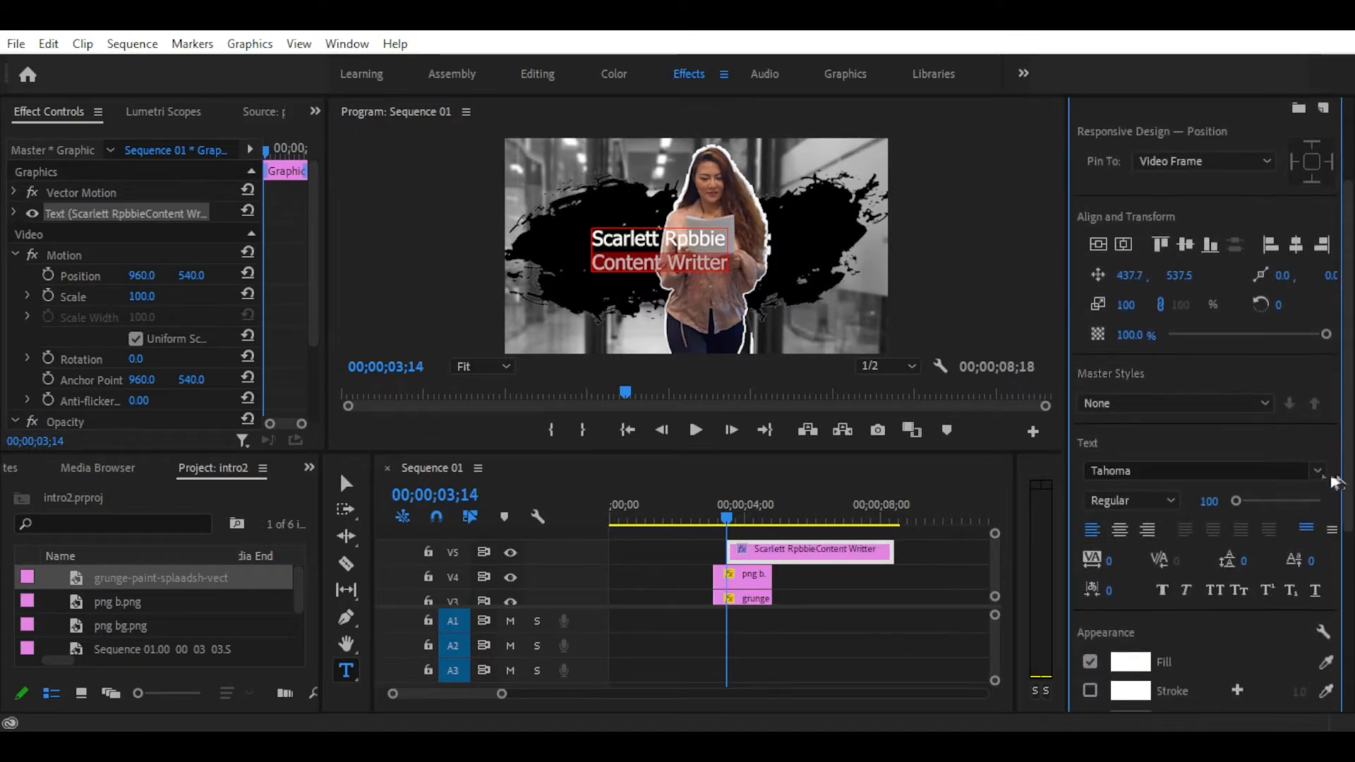
pyautogui.moveTo(1236, 499); pyautogui.dragTo(1232, 502)
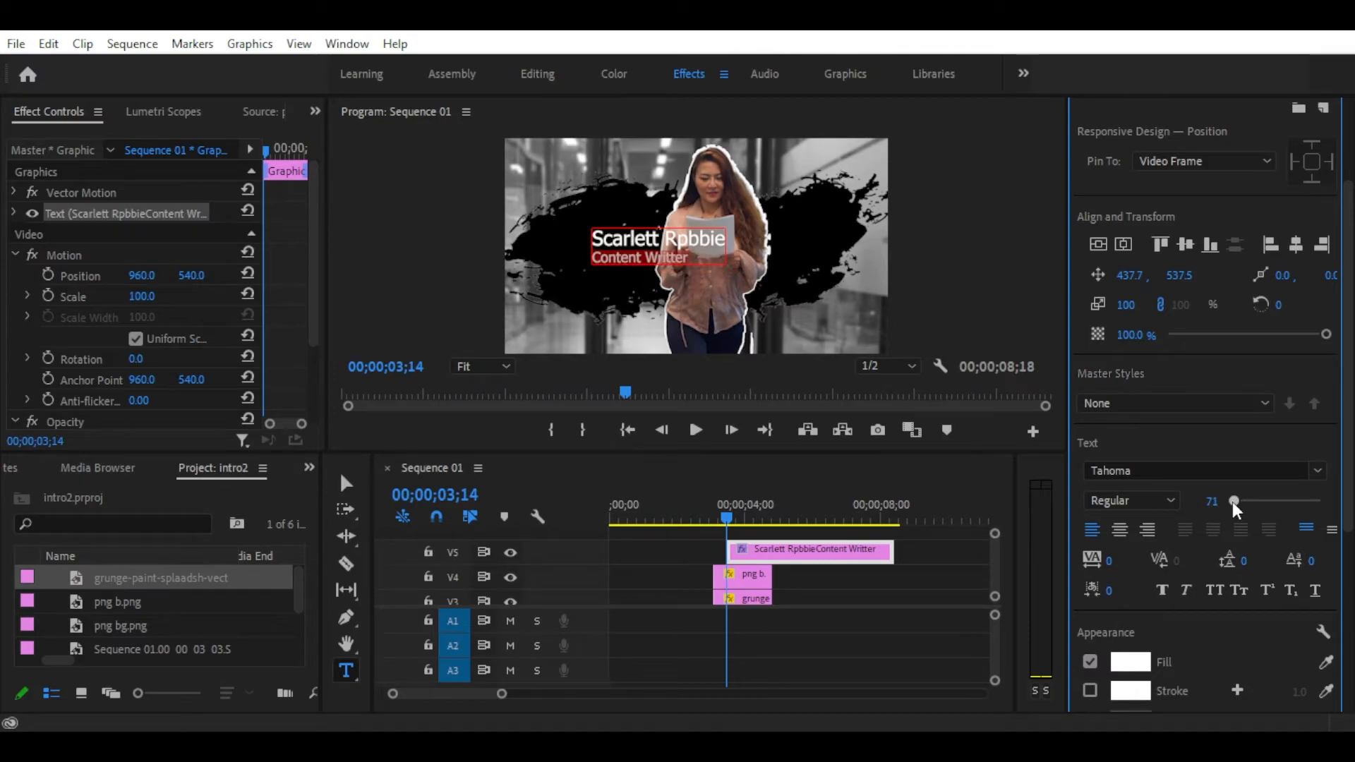
pyautogui.scroll(-2, 1337, 479)
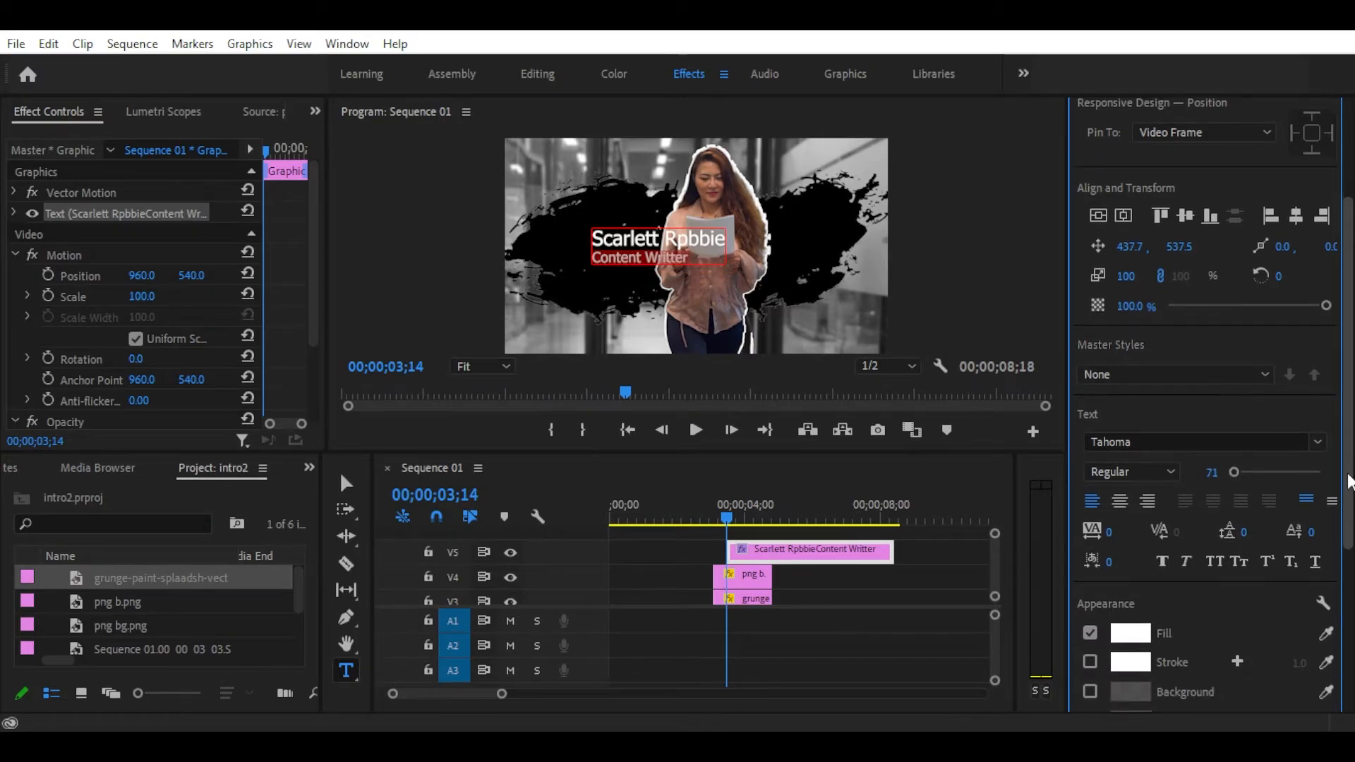
pyautogui.moveTo(593, 241); pyautogui.dragTo(729, 247)
pyautogui.scroll(-3, 1344, 423)
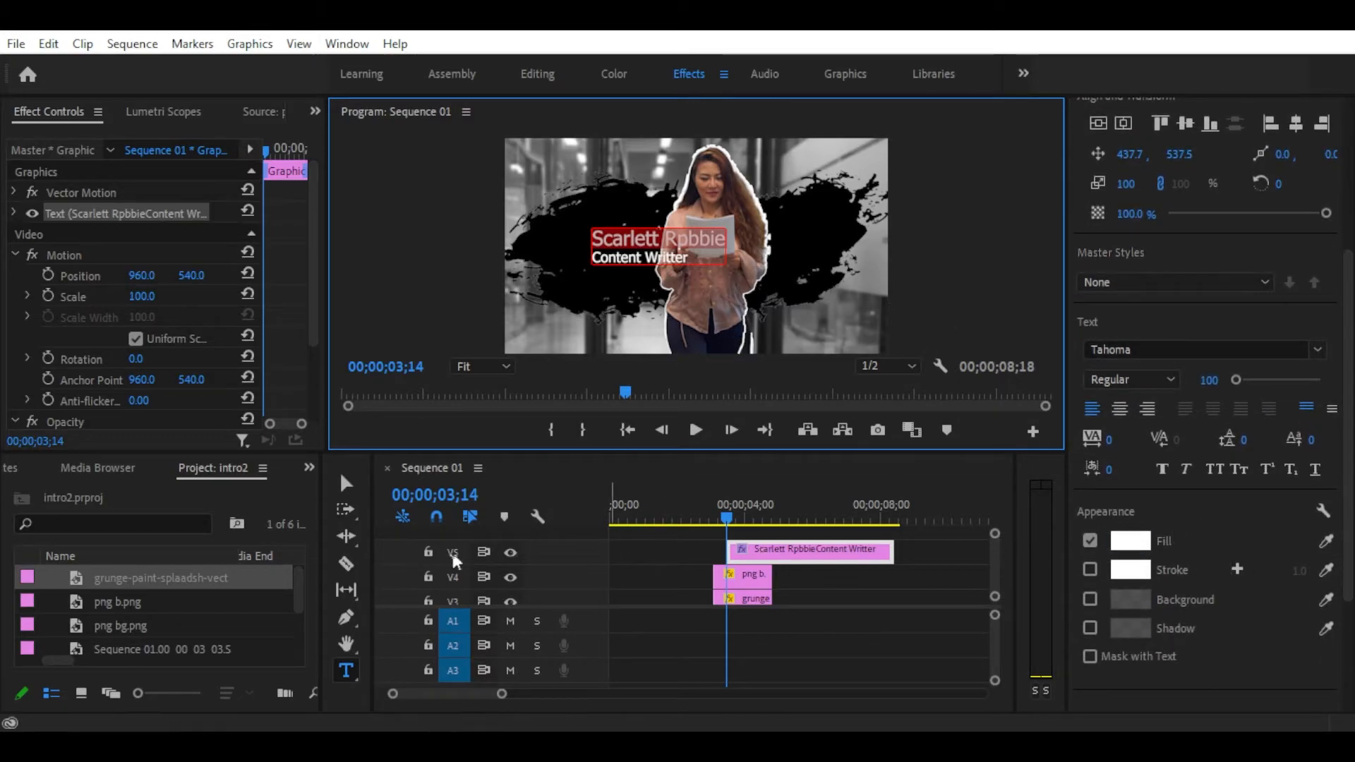
# Align the text clip on V5 with the start of the stills, trim it to their length and preview it.
pyautogui.click(712, 518)
pyautogui.moveTo(772, 553); pyautogui.dragTo(762, 552)
pyautogui.moveTo(880, 554); pyautogui.dragTo(772, 556)
pyautogui.moveTo(713, 522); pyautogui.dragTo(690, 525)
pyautogui.press('space')
pyautogui.press('space')
# Set the text clip's motion Position to 683, 452, Scale to 126 and Rotation to -28°.
pyautogui.click(762, 551)
pyautogui.moveTo(156, 282); pyautogui.dragTo(185, 294)
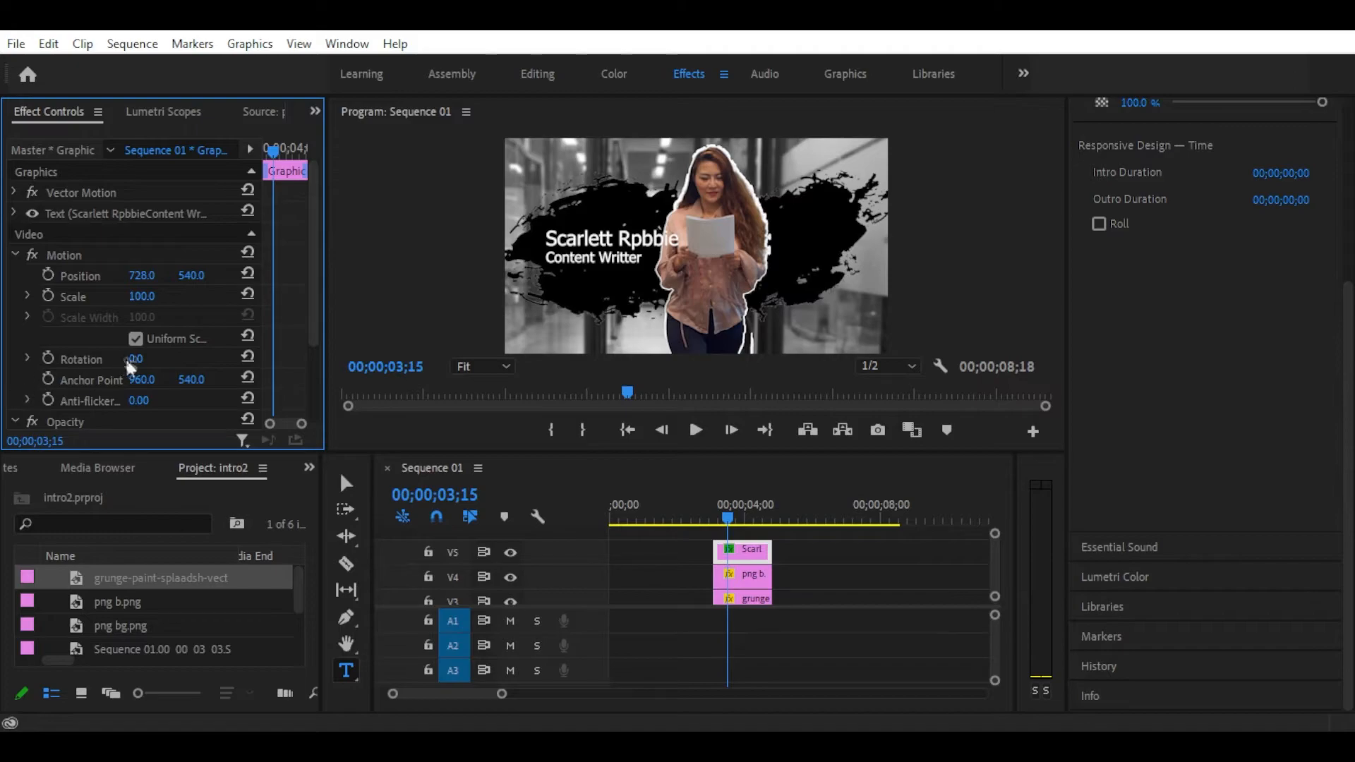
pyautogui.moveTo(135, 359); pyautogui.dragTo(129, 285)
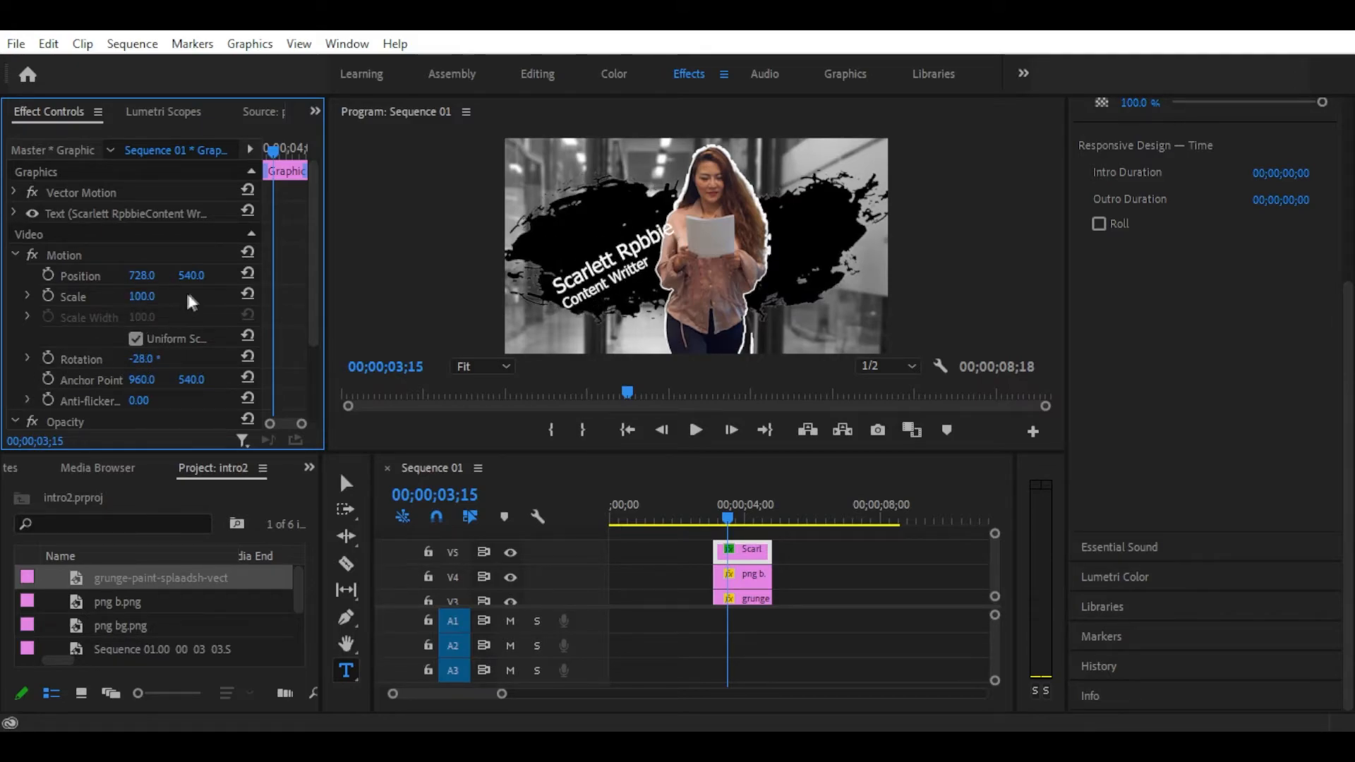
pyautogui.moveTo(194, 281); pyautogui.dragTo(160, 297)
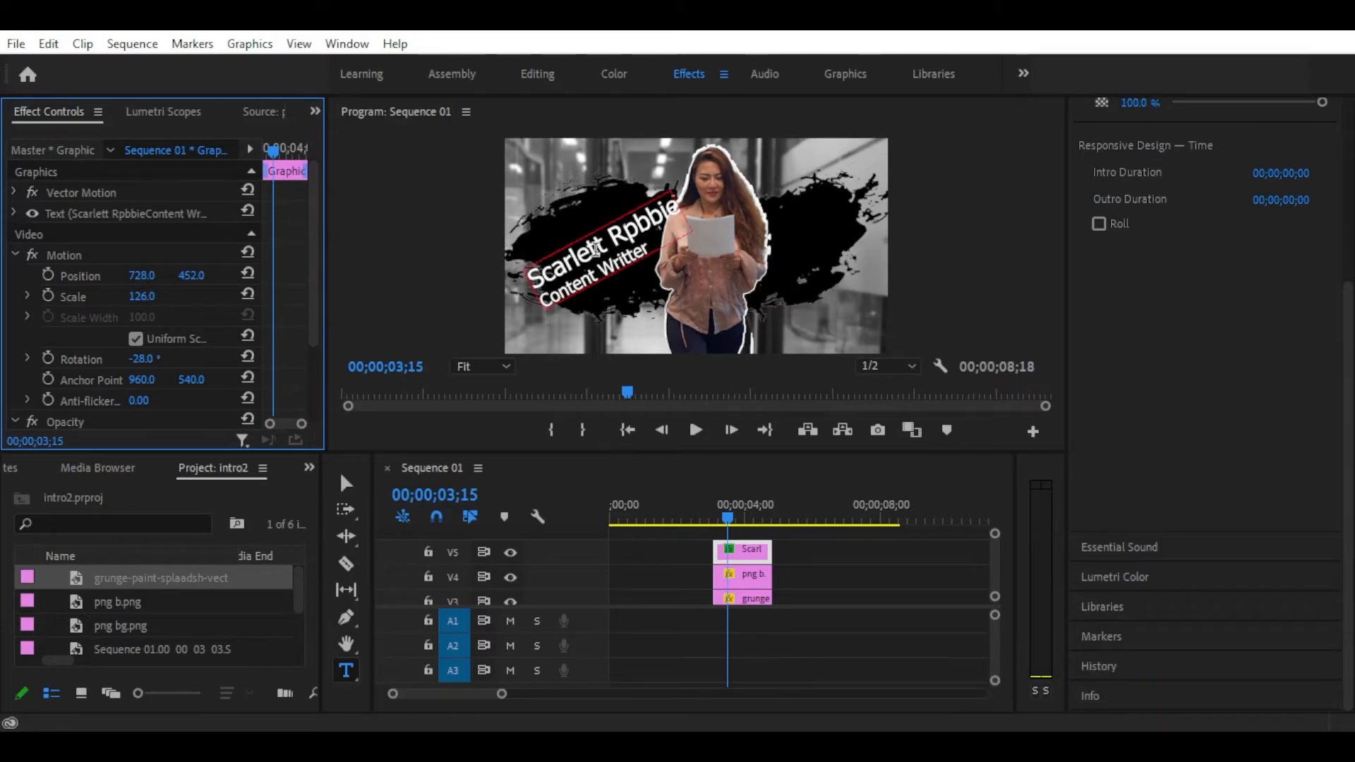
pyautogui.moveTo(141, 275); pyautogui.dragTo(116, 275)
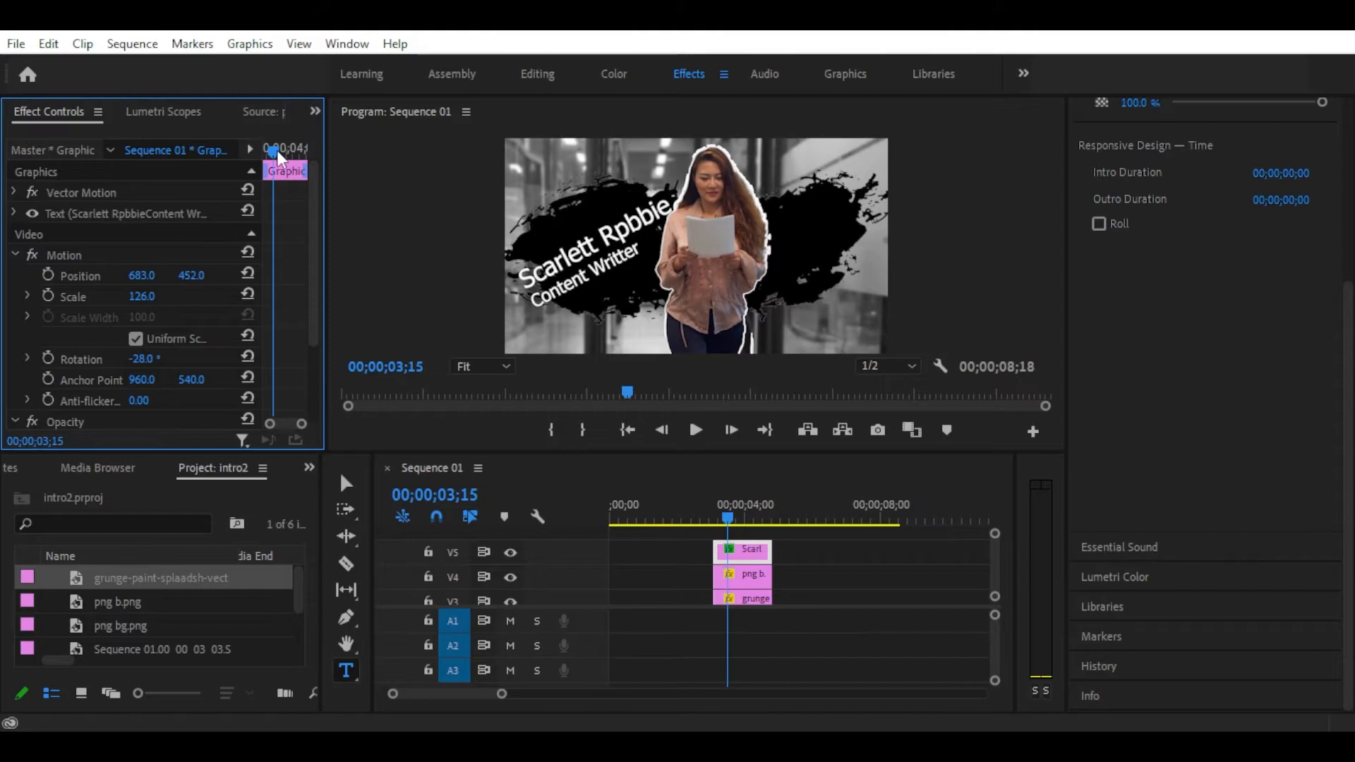
# Add Position, Scale and Rotation keyframes at the start of the text clip, at 00;00;03;03.
pyautogui.moveTo(277, 150); pyautogui.dragTo(266, 150)
pyautogui.click(47, 275)
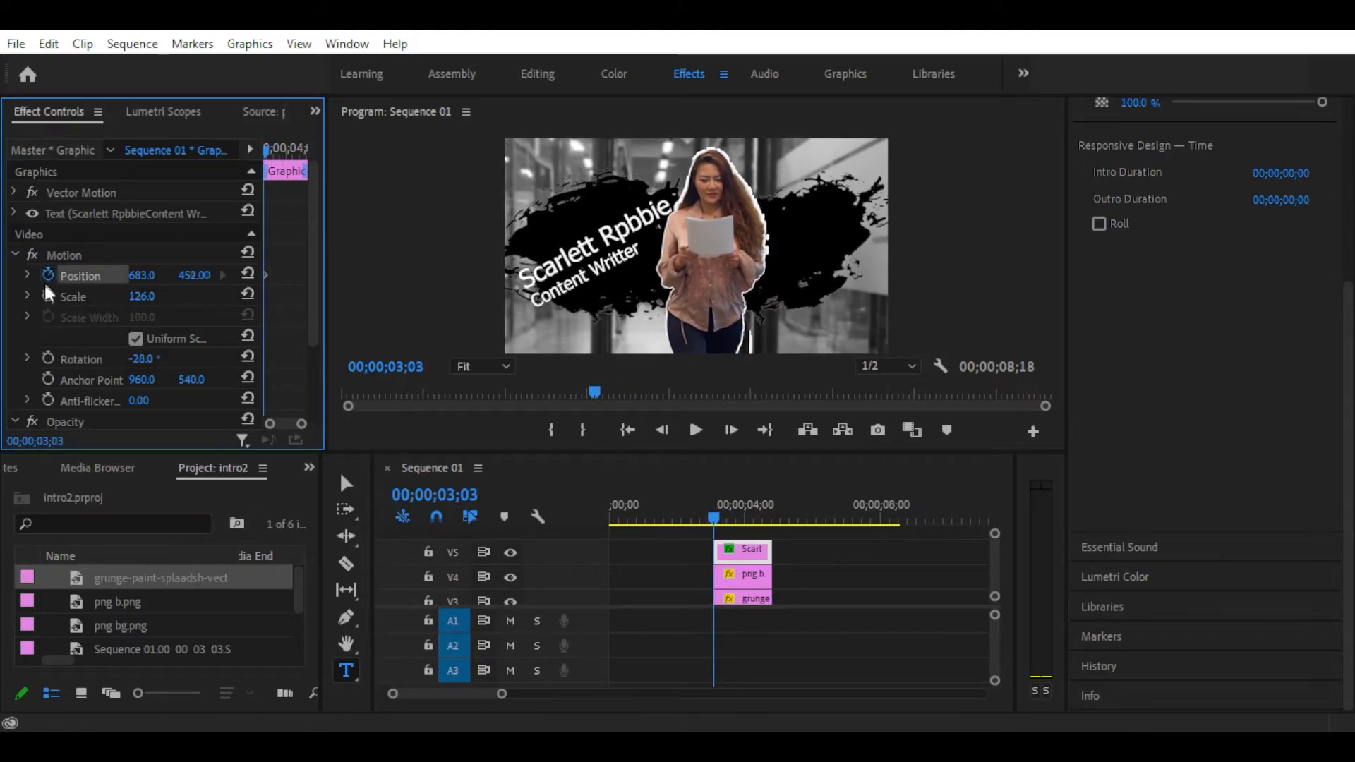
pyautogui.click(47, 295)
pyautogui.click(46, 358)
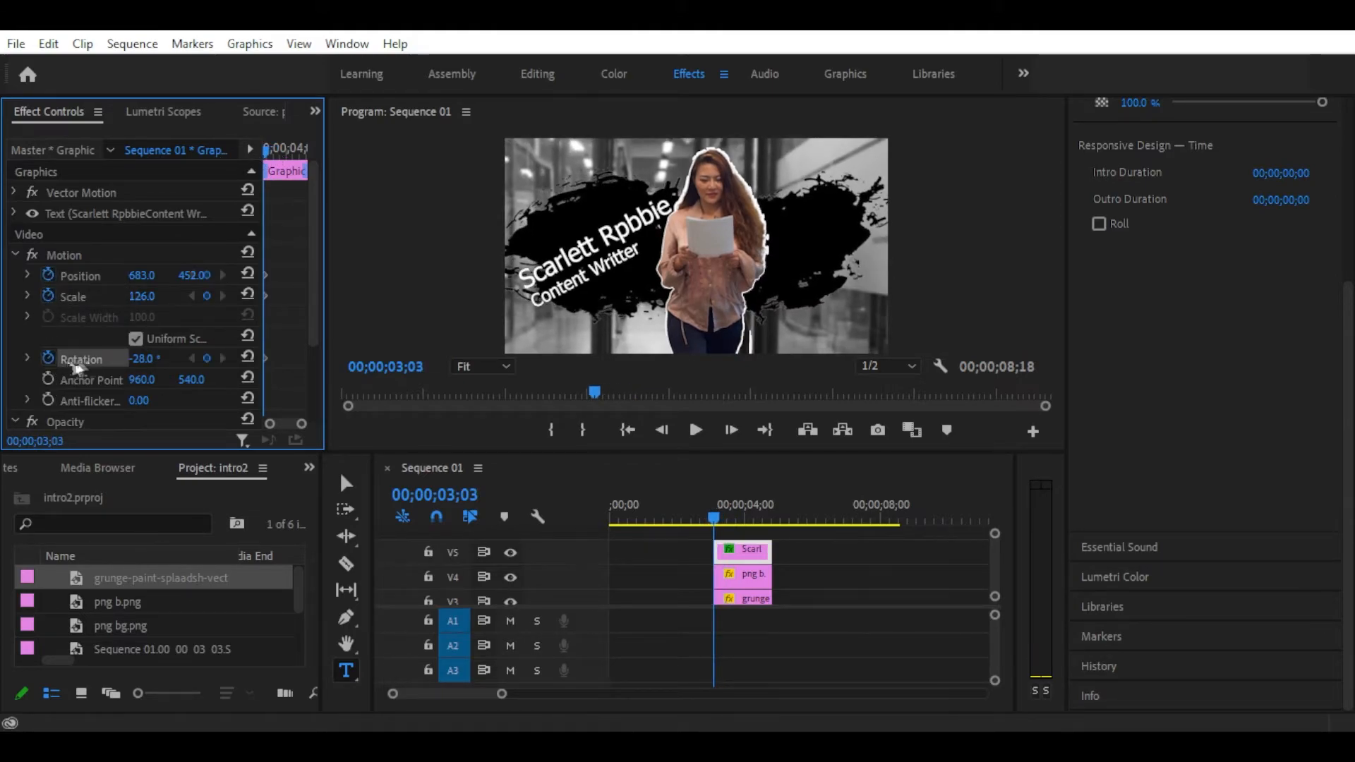
# Animate the text clip to a Rotation of 0° with new Position and Scale keyframes at its end, and preview the animation.
pyautogui.moveTo(264, 154); pyautogui.dragTo(281, 153)
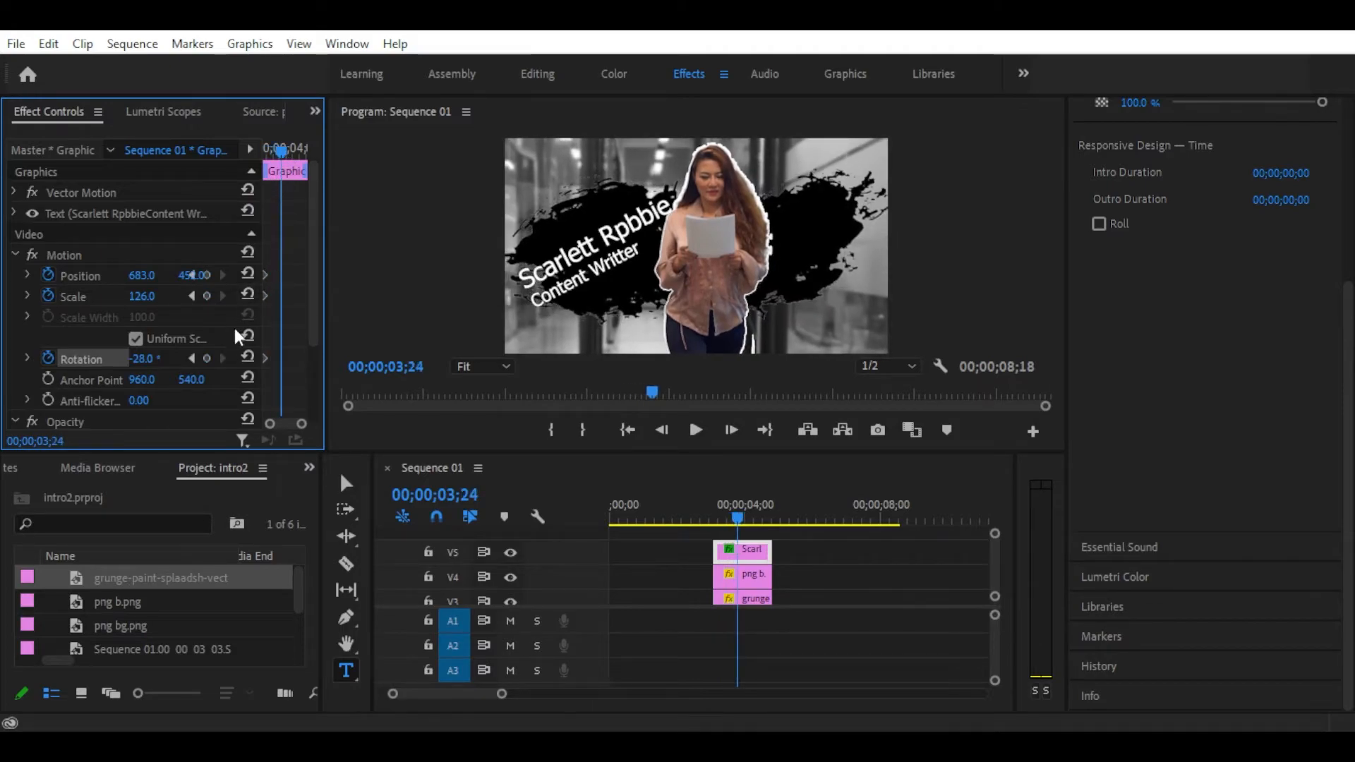
pyautogui.click(247, 356)
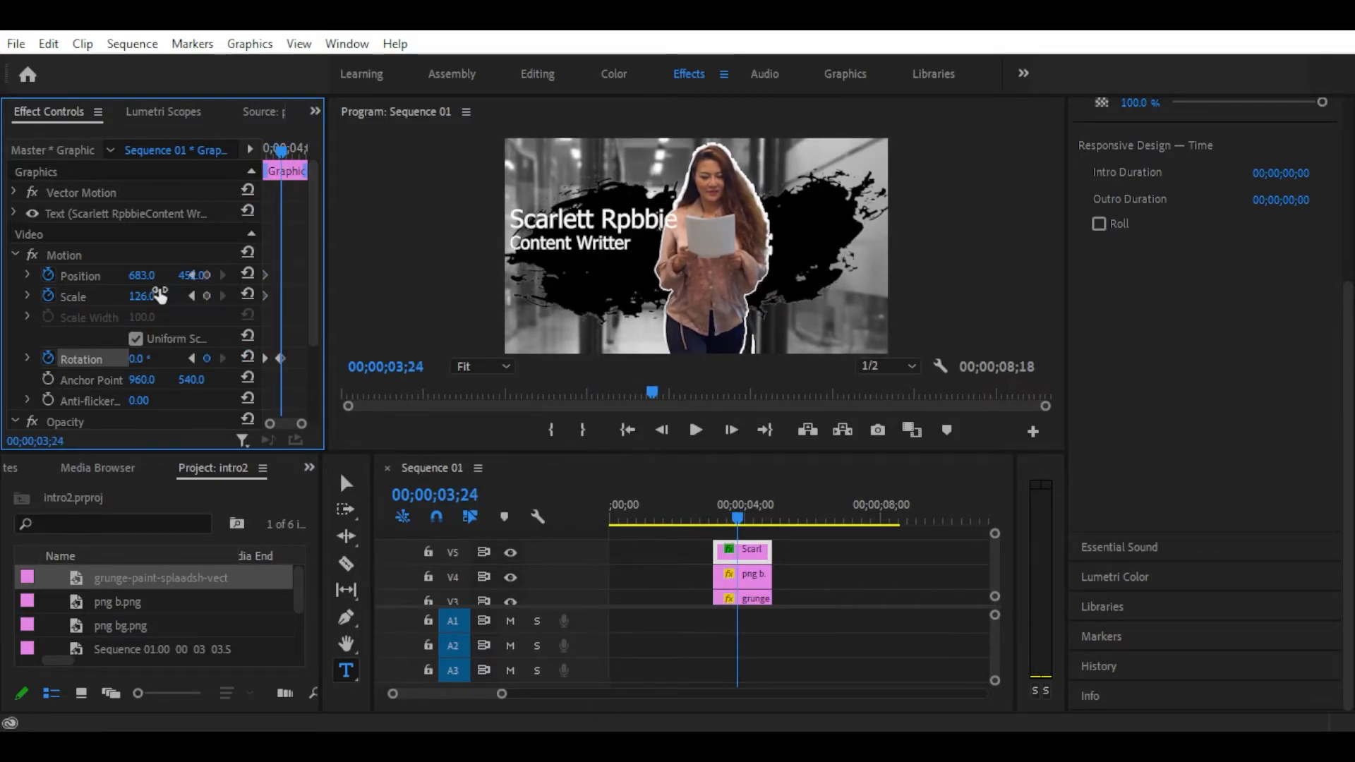
pyautogui.moveTo(189, 276); pyautogui.dragTo(262, 275)
pyautogui.moveTo(142, 275); pyautogui.dragTo(122, 299)
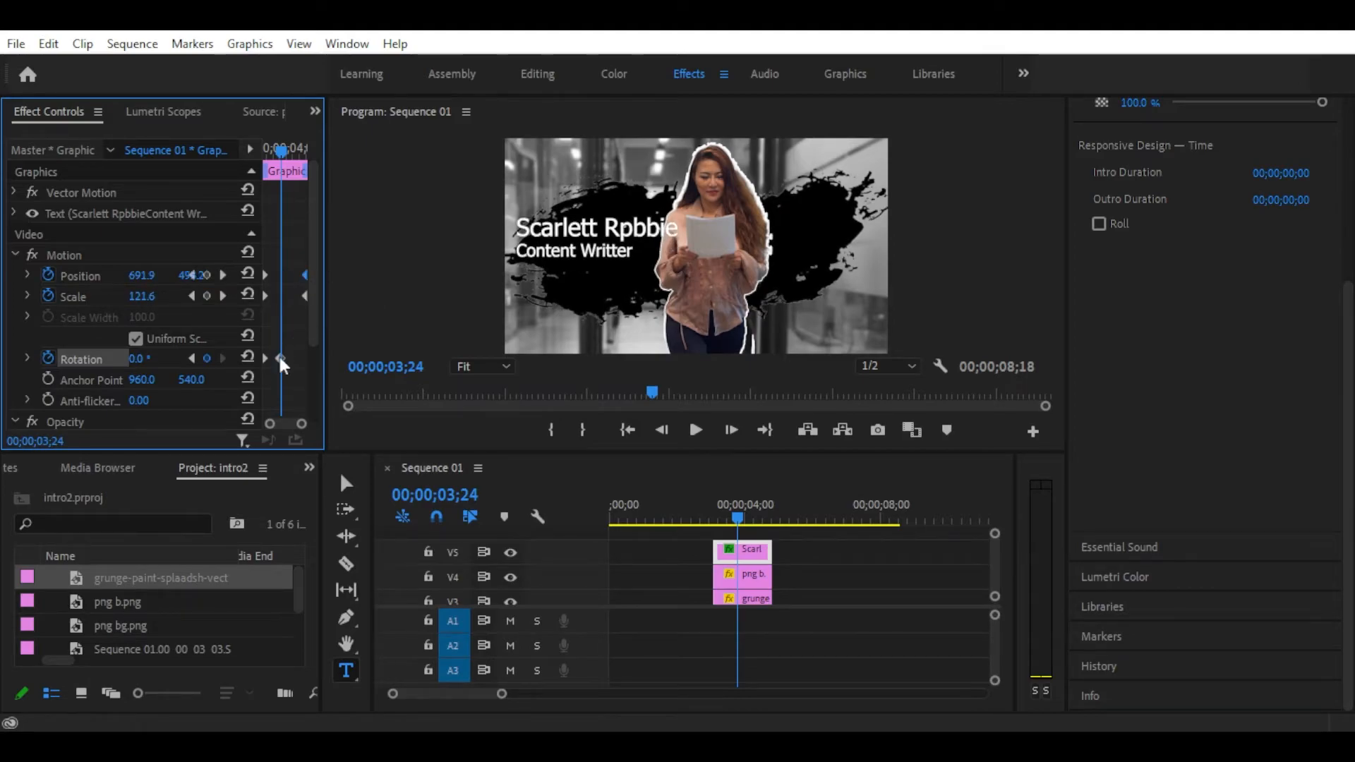
pyautogui.press('space')
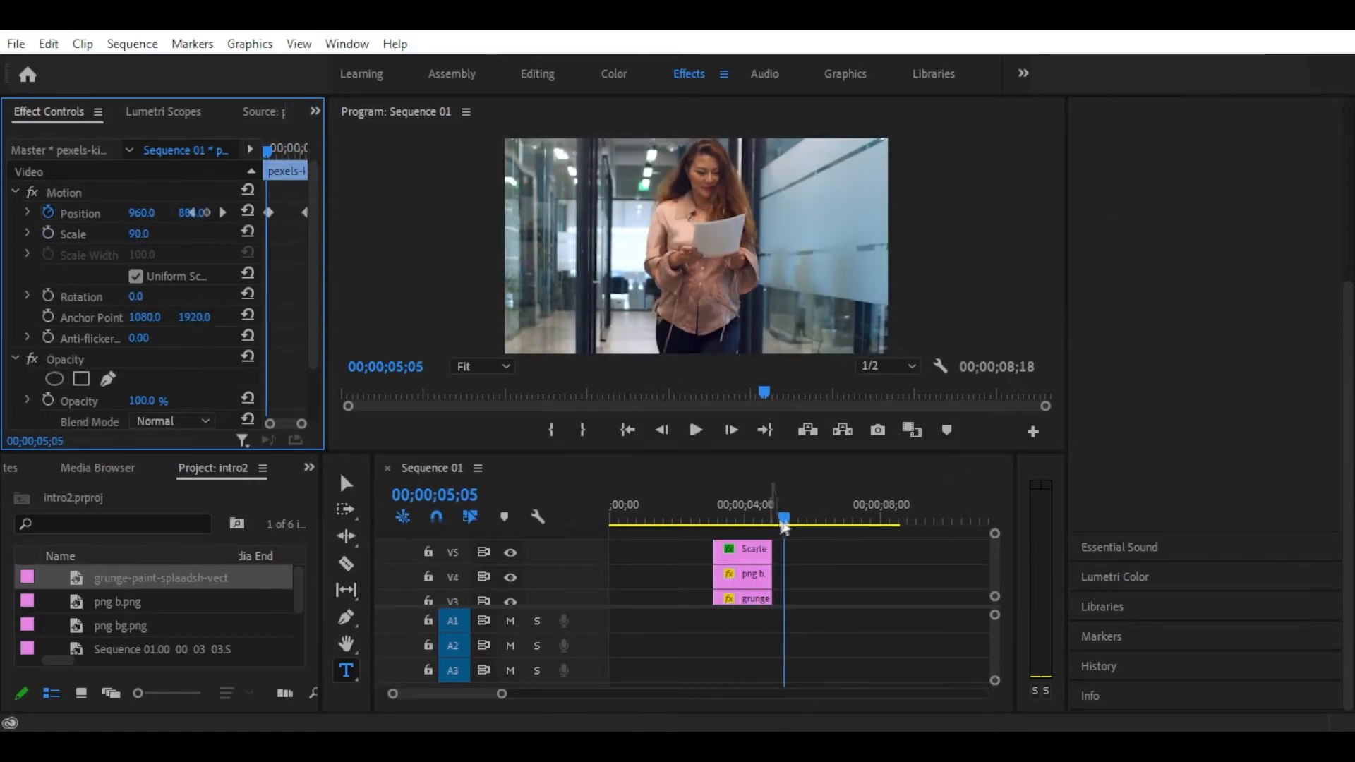
pyautogui.moveTo(772, 521); pyautogui.dragTo(704, 522)
pyautogui.press('space')
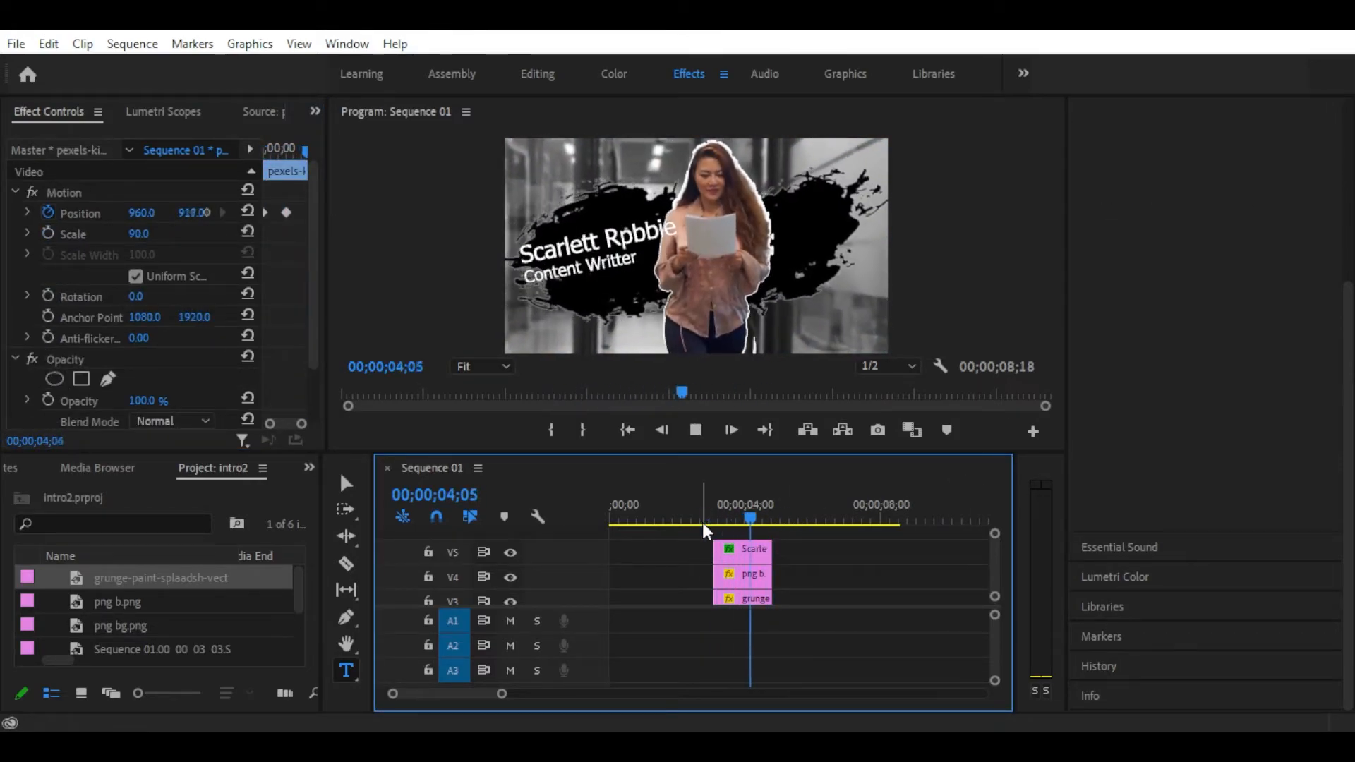
pyautogui.moveTo(778, 524); pyautogui.dragTo(691, 534)
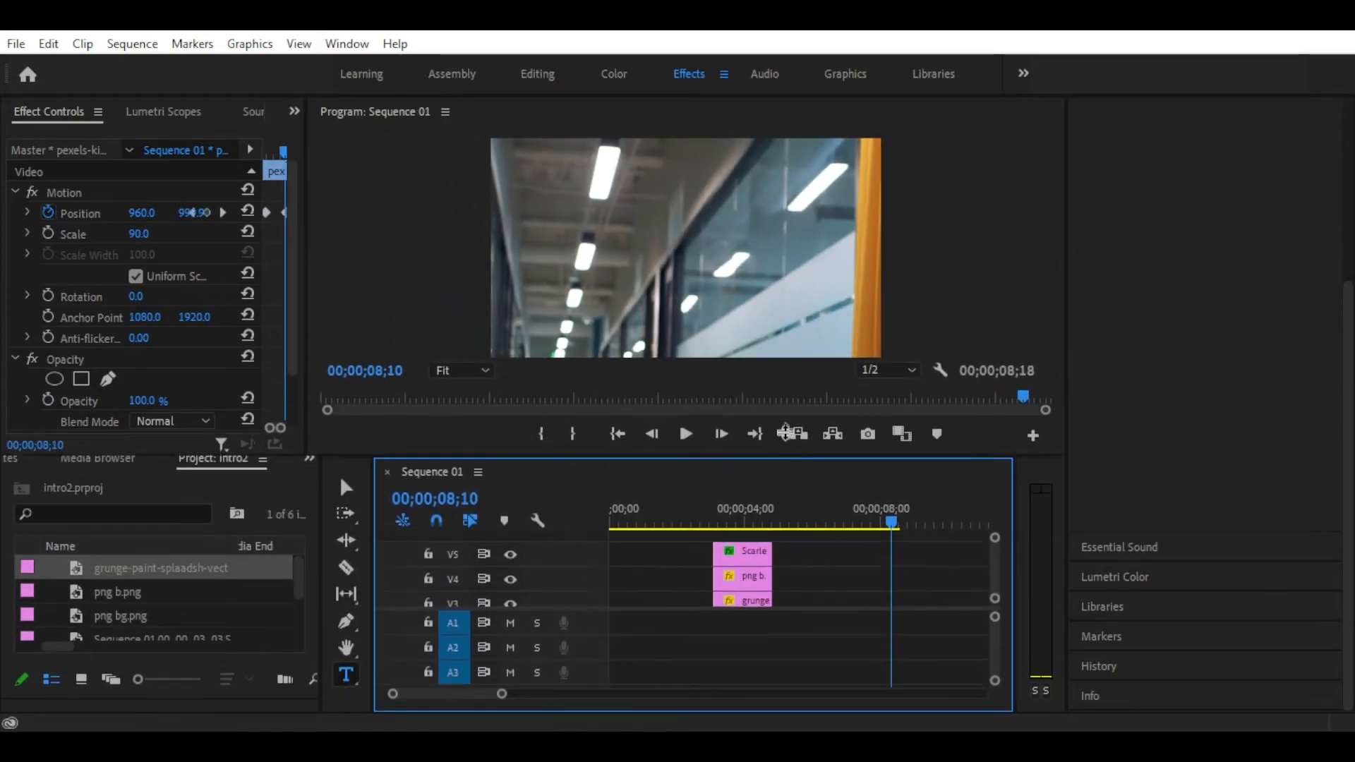
# Lengthen the stacked clips on V2 to V5 and move the second video clip on V1 to start where they end.
pyautogui.moveTo(786, 328); pyautogui.dragTo(786, 314)
pyautogui.moveTo(794, 530); pyautogui.dragTo(798, 431)
pyautogui.click(758, 395)
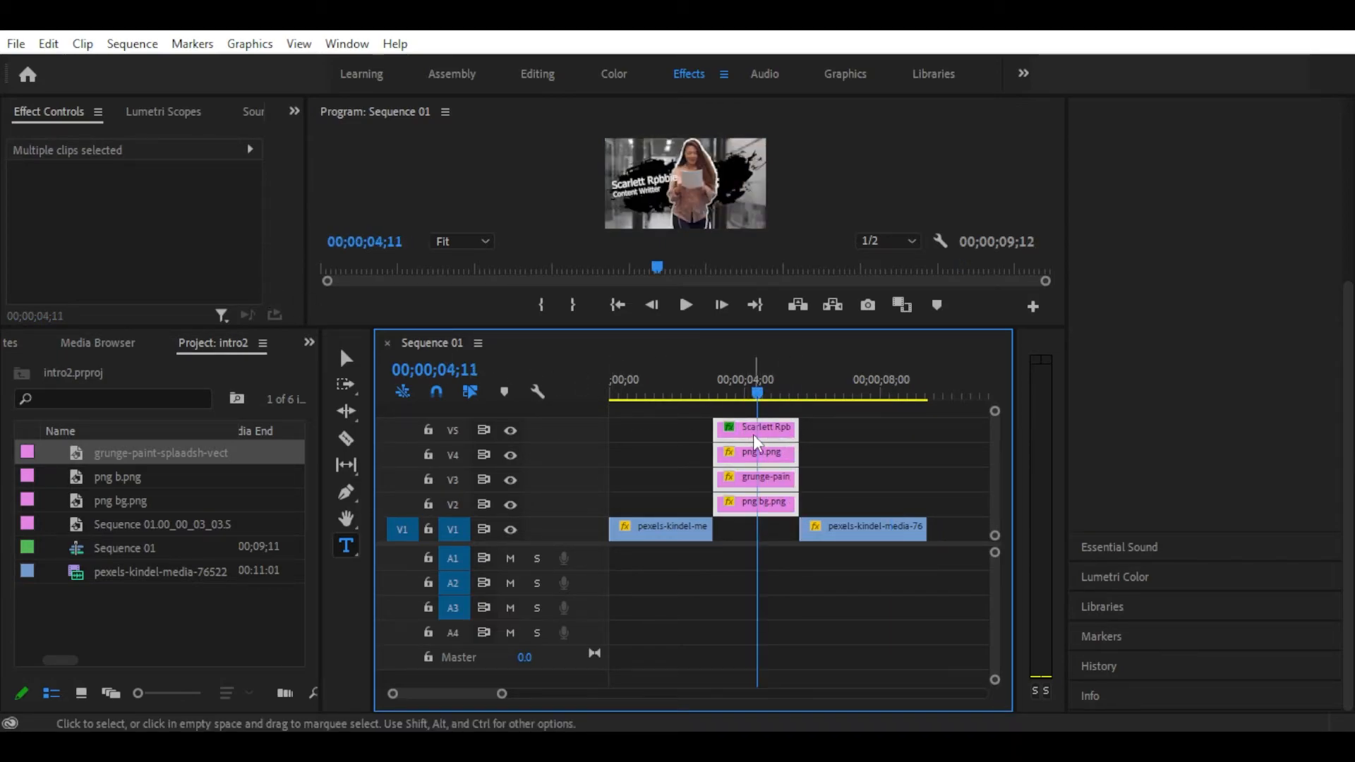
# Move the text clip's closing Position, Scale and Rotation keyframes to the end of the lengthened clip.
pyautogui.click(824, 440)
pyautogui.click(769, 427)
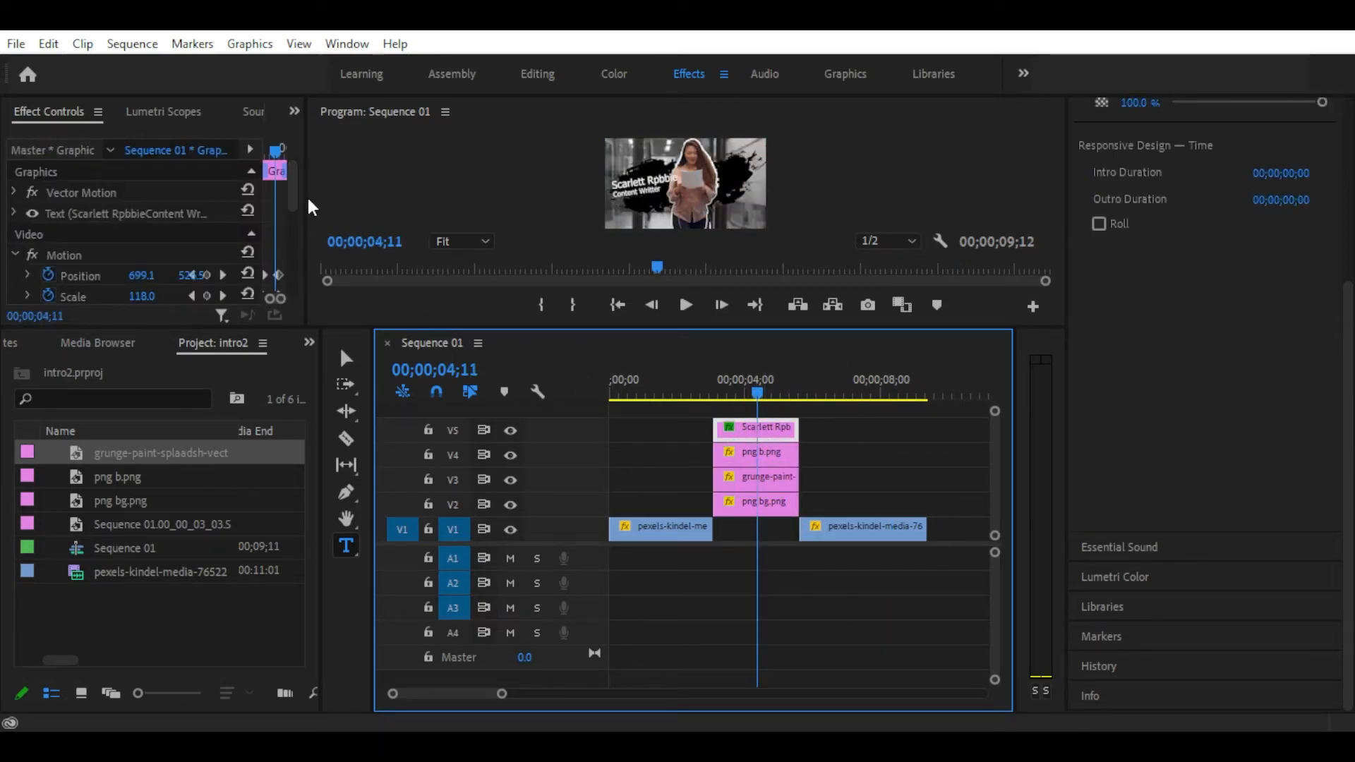
pyautogui.moveTo(357, 204); pyautogui.dragTo(423, 206)
pyautogui.moveTo(384, 328); pyautogui.dragTo(384, 448)
pyautogui.moveTo(368, 258); pyautogui.dragTo(404, 365)
pyautogui.moveTo(996, 549); pyautogui.dragTo(995, 541)
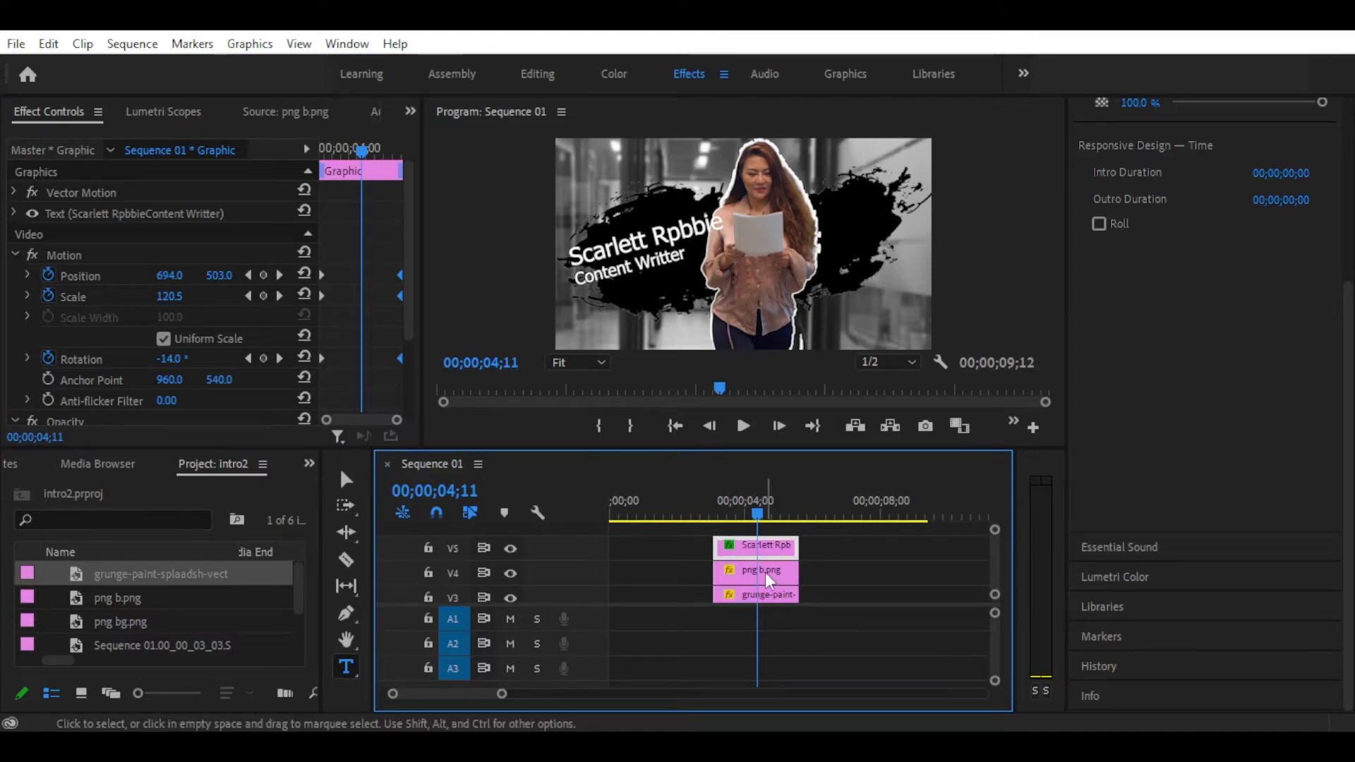
# Move the closing keyframes of the png b.png, grunge paint and png bg.png clips to the ends of their lengthened clips.
pyautogui.click(765, 573)
pyautogui.click(382, 242)
pyautogui.scroll(-1, 402, 282)
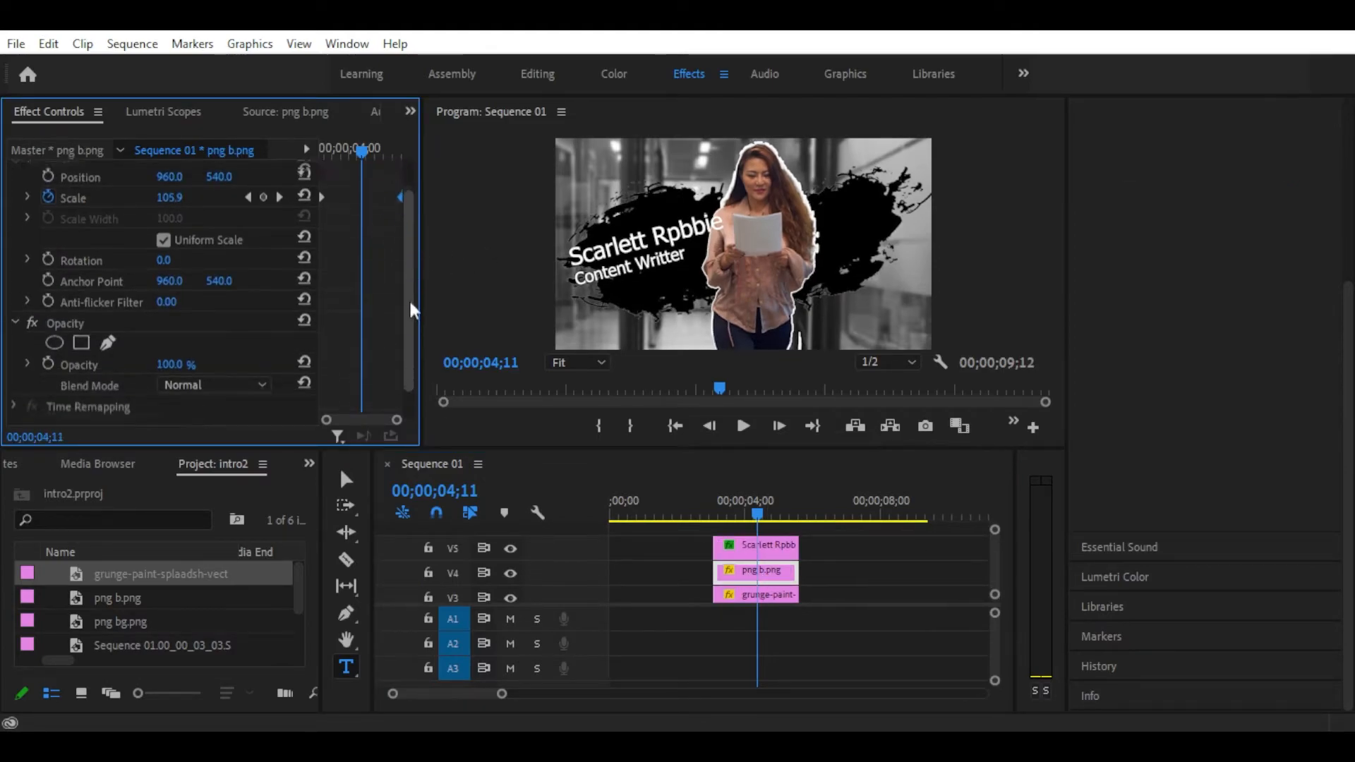
pyautogui.click(754, 595)
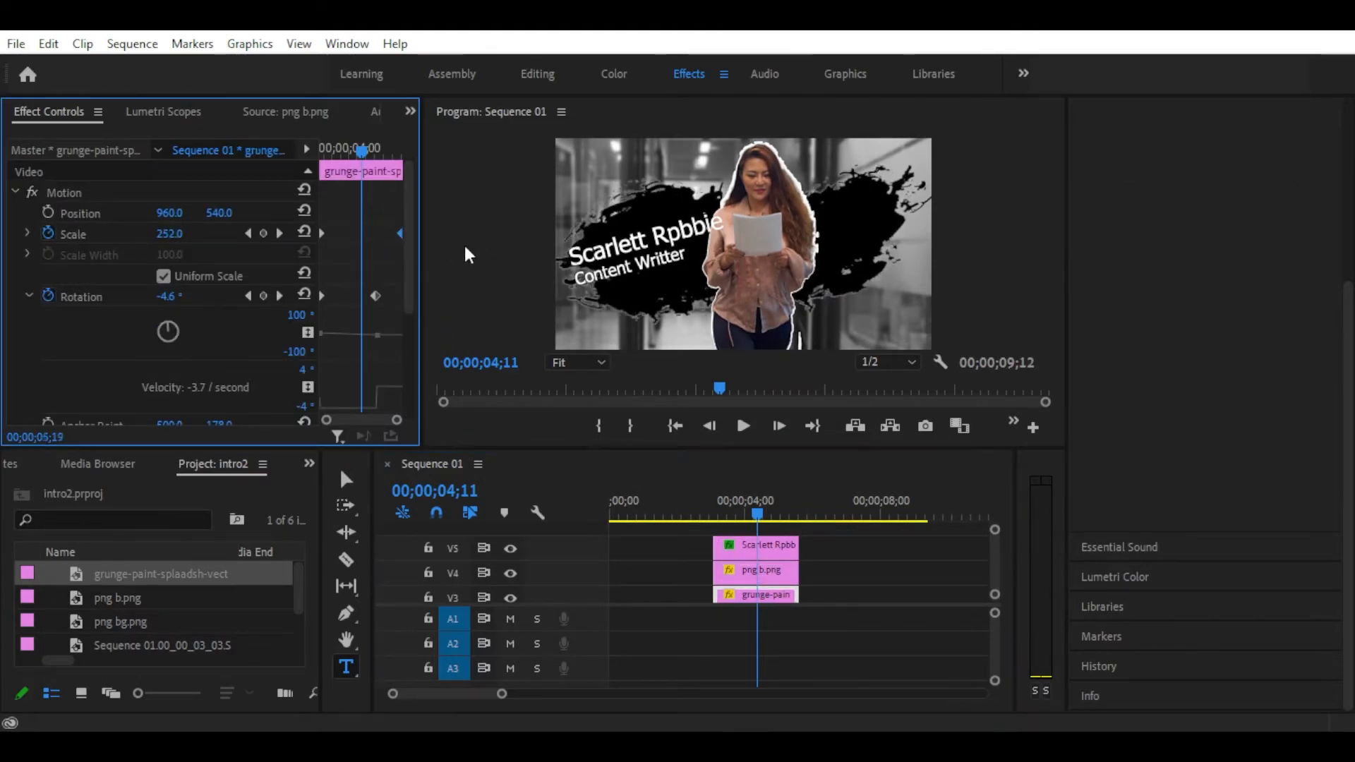
pyautogui.moveTo(375, 295); pyautogui.dragTo(422, 369)
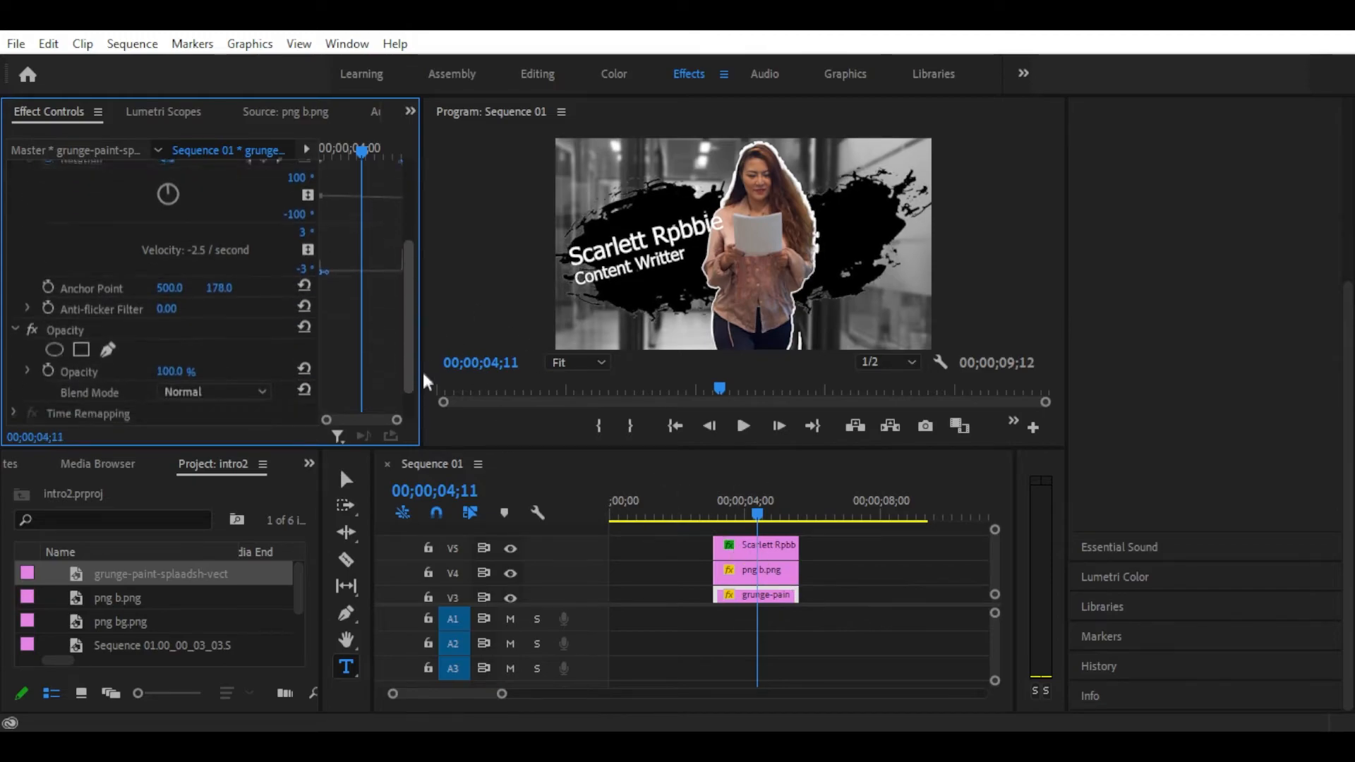
pyautogui.scroll(-2, 988, 550)
pyautogui.click(774, 563)
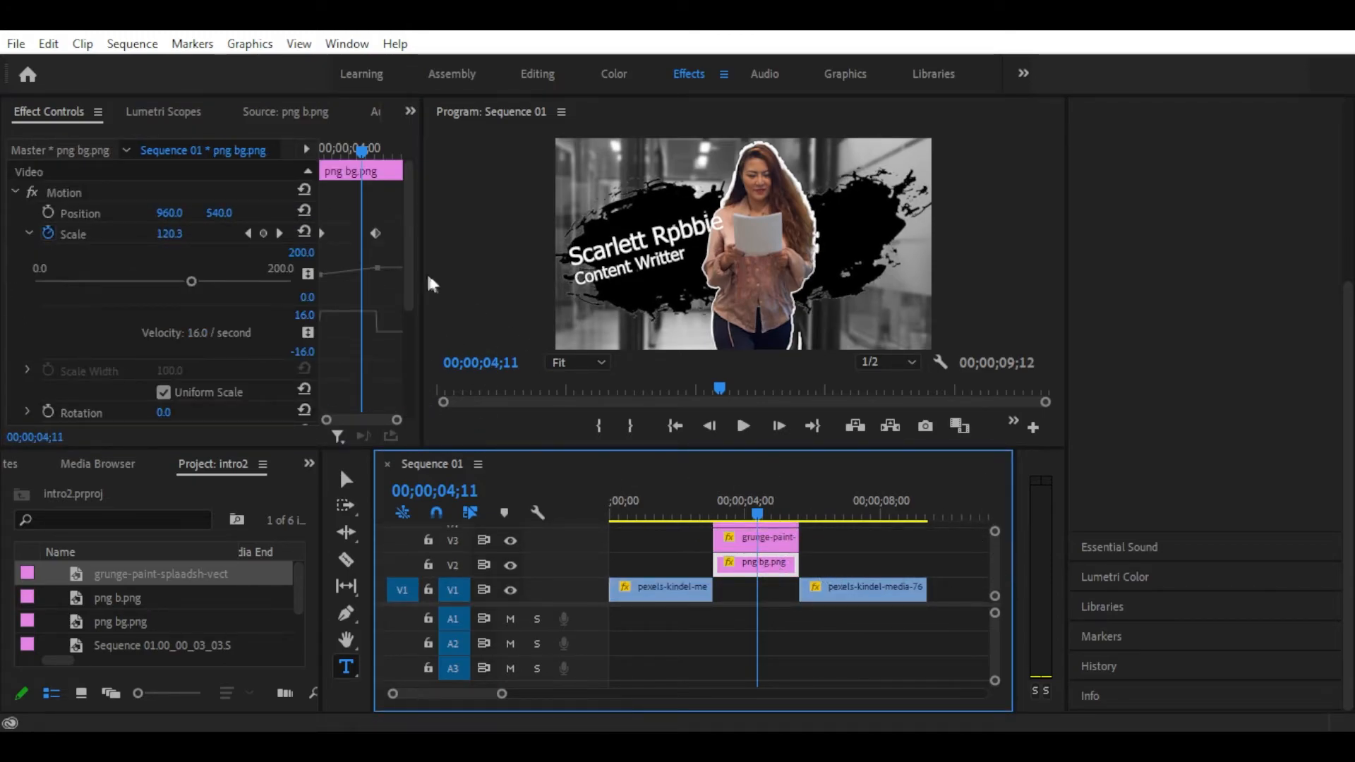
pyautogui.moveTo(409, 250); pyautogui.dragTo(411, 367)
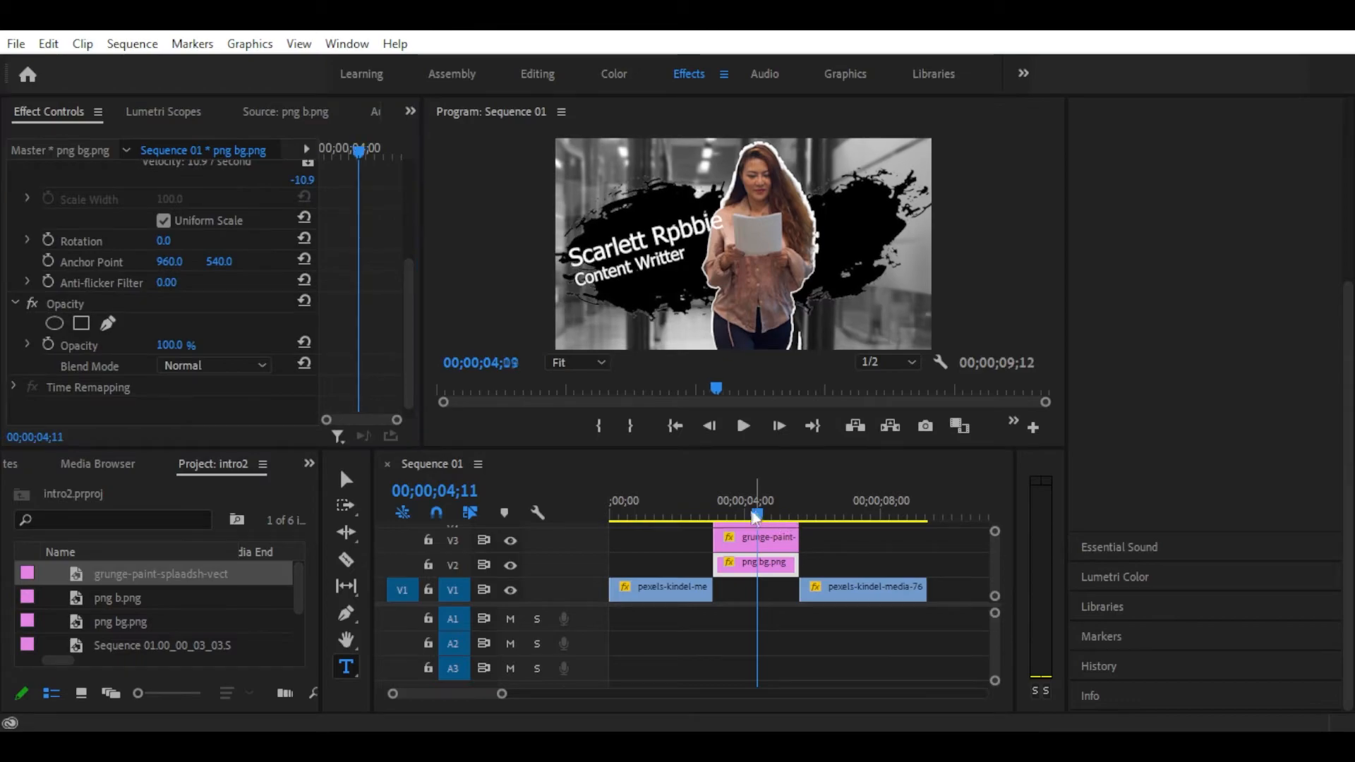
# Play the sequence from the start to check the timing of the freeze-frame animation.
pyautogui.moveTo(757, 513); pyautogui.dragTo(681, 515)
pyautogui.press('space')
pyautogui.press('Home')
pyautogui.moveTo(788, 448); pyautogui.dragTo(794, 565)
pyautogui.press('space')
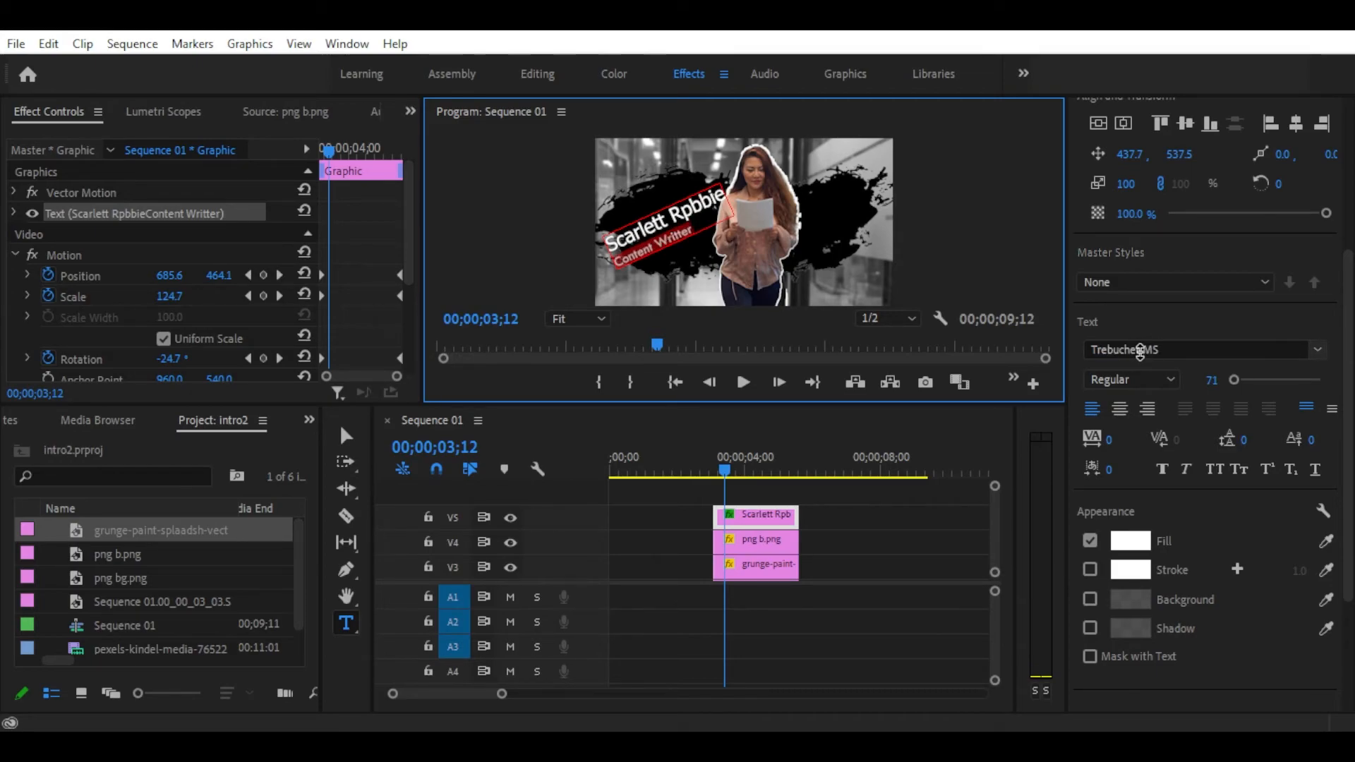
# Correct the surname's spelling, give the name line a heavy condensed font and set the "Content Writter" line in Times New Roman.
pyautogui.moveTo(699, 194); pyautogui.dragTo(591, 247)
pyautogui.scroll(2, 1112, 345)
pyautogui.scroll(3, 1110, 343)
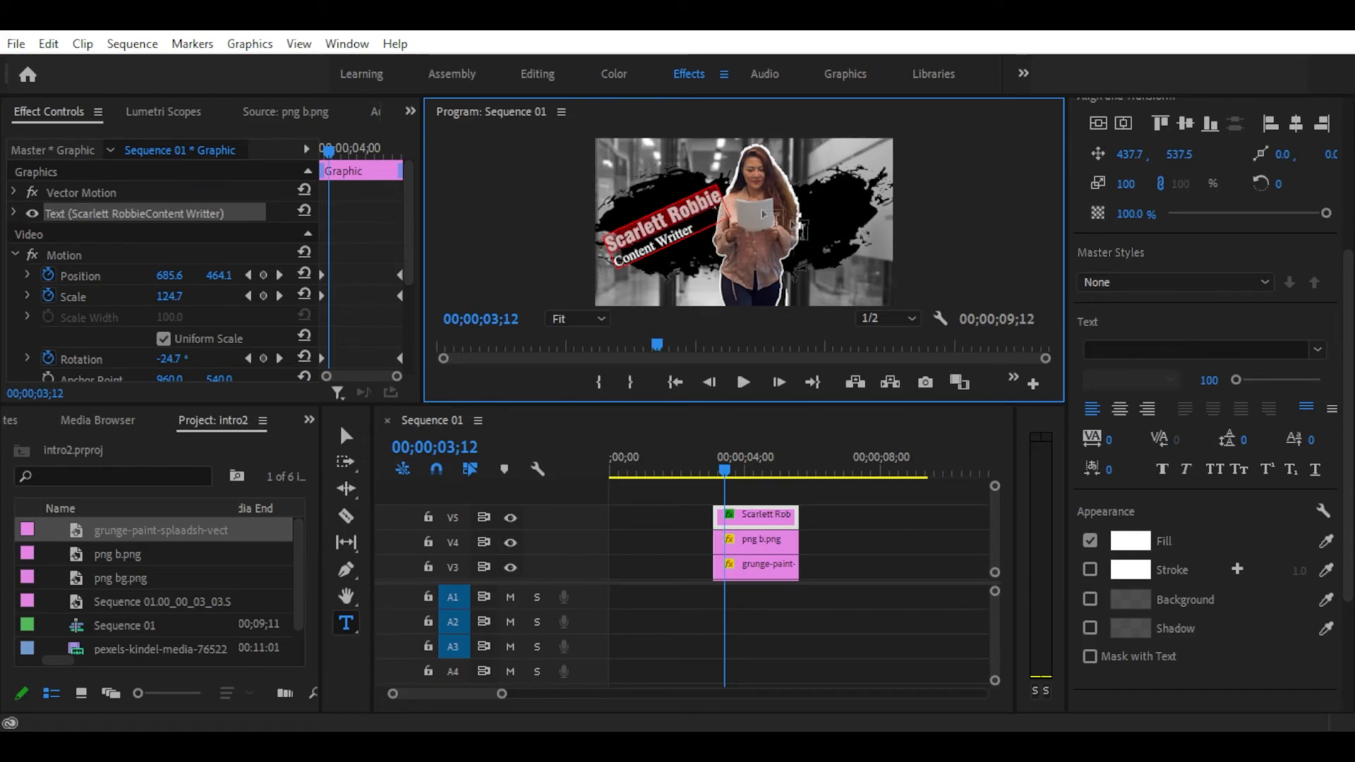
# Change the name line's fill to bright cyan, 00EAFF.
pyautogui.click(1129, 540)
pyautogui.click(734, 624)
pyautogui.click(710, 723)
pyautogui.click(740, 598)
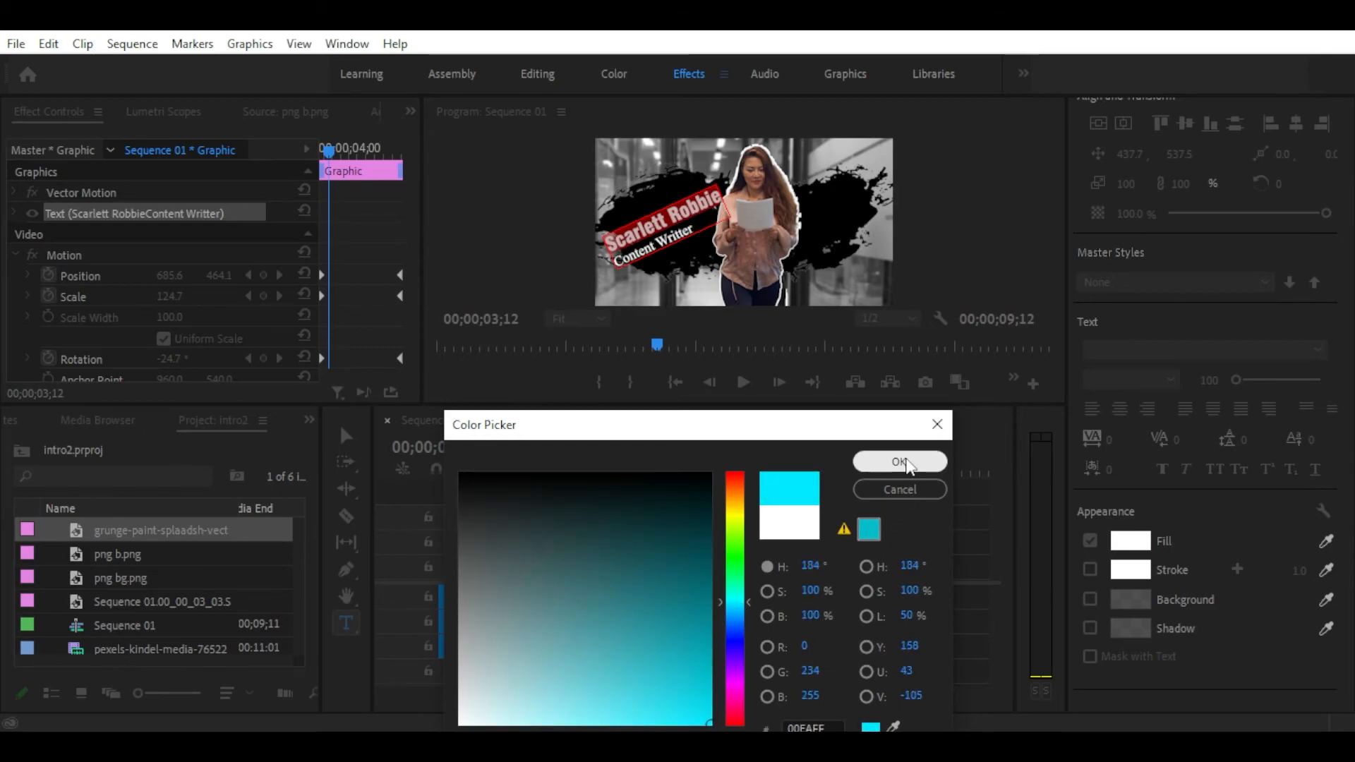
pyautogui.click(897, 462)
# Select the "Content Writter" line and change its fill to a teal shade.
pyautogui.click(703, 249)
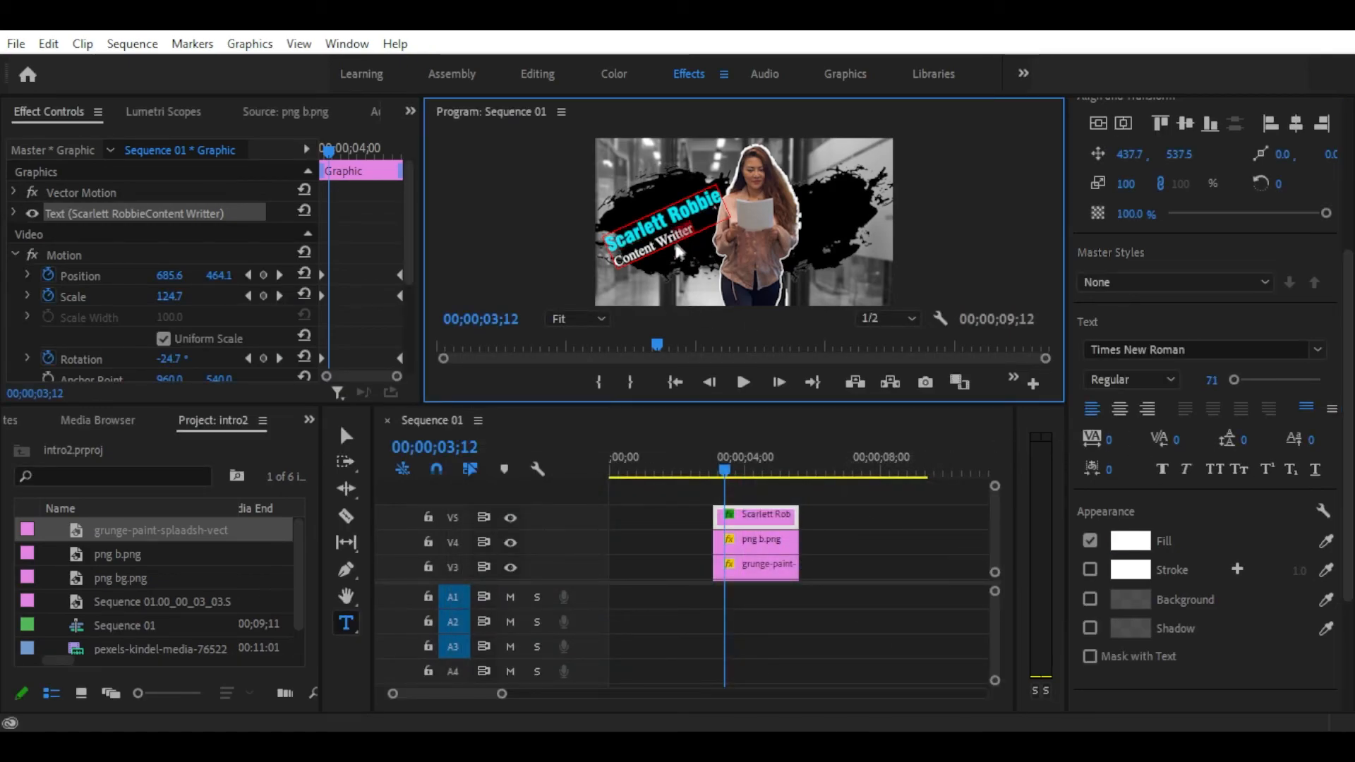
pyautogui.click(1145, 542)
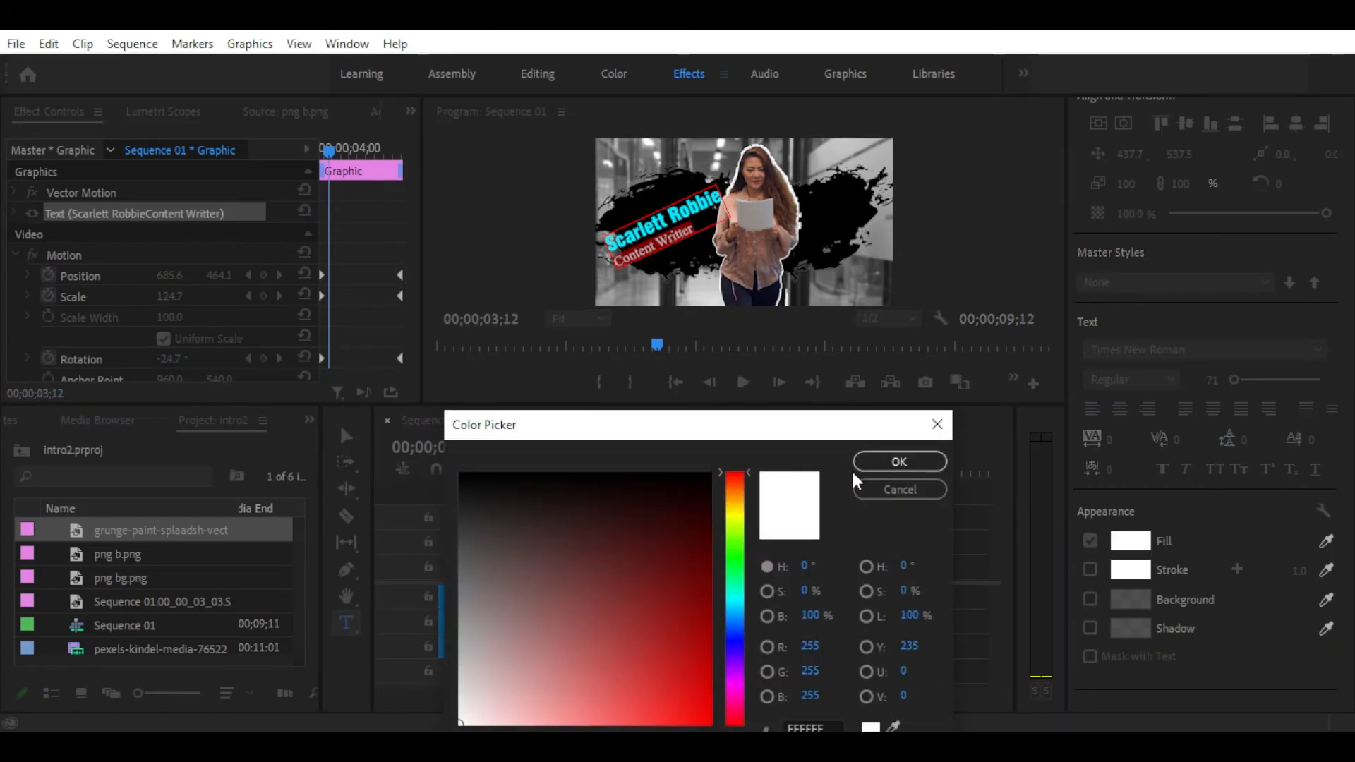
pyautogui.moveTo(736, 622)
pyautogui.mouseDown()
pyautogui.moveTo(735, 606)
pyautogui.moveTo(698, 633)
pyautogui.moveTo(646, 710)
pyautogui.moveTo(721, 618)
pyautogui.mouseUp()
pyautogui.click(898, 462)
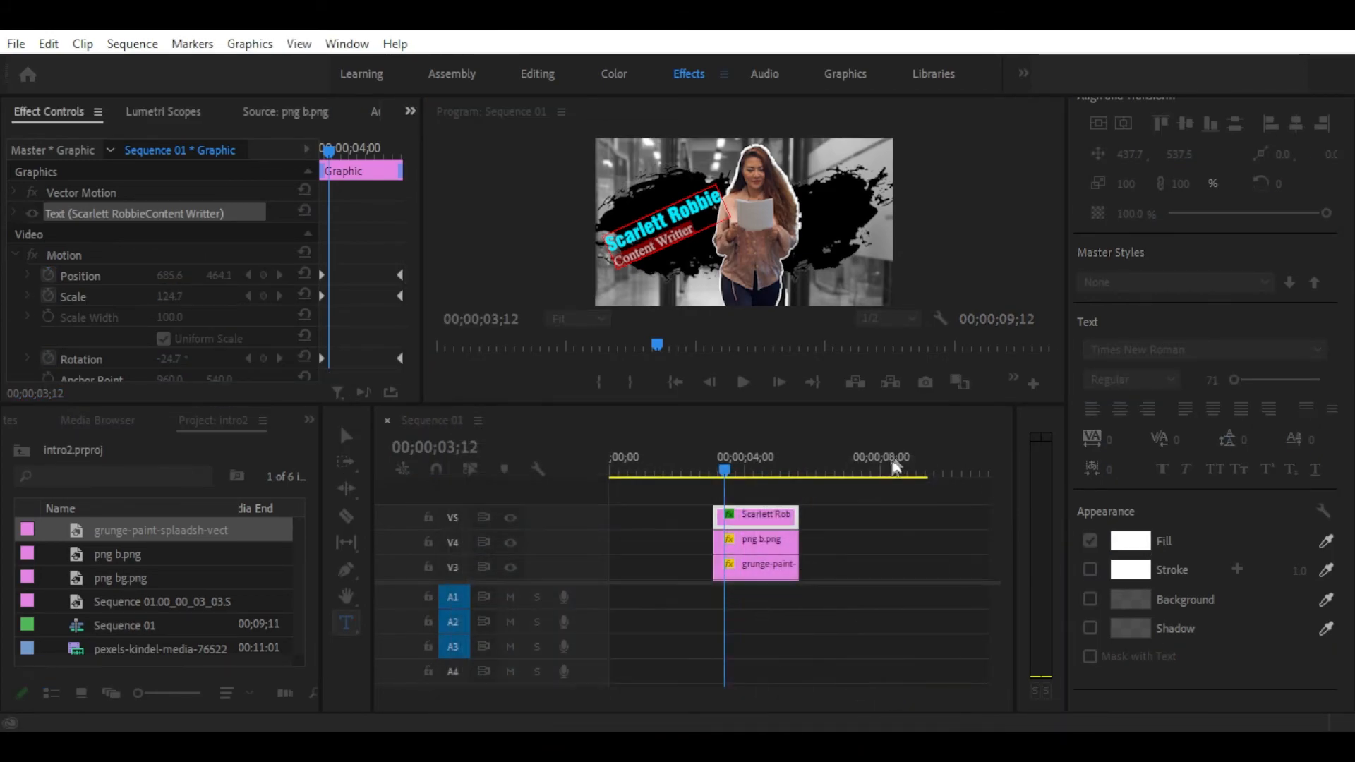
# Leave text editing, deselect the title and play the sequence from the start to review the recoloured intro.
pyautogui.click(345, 442)
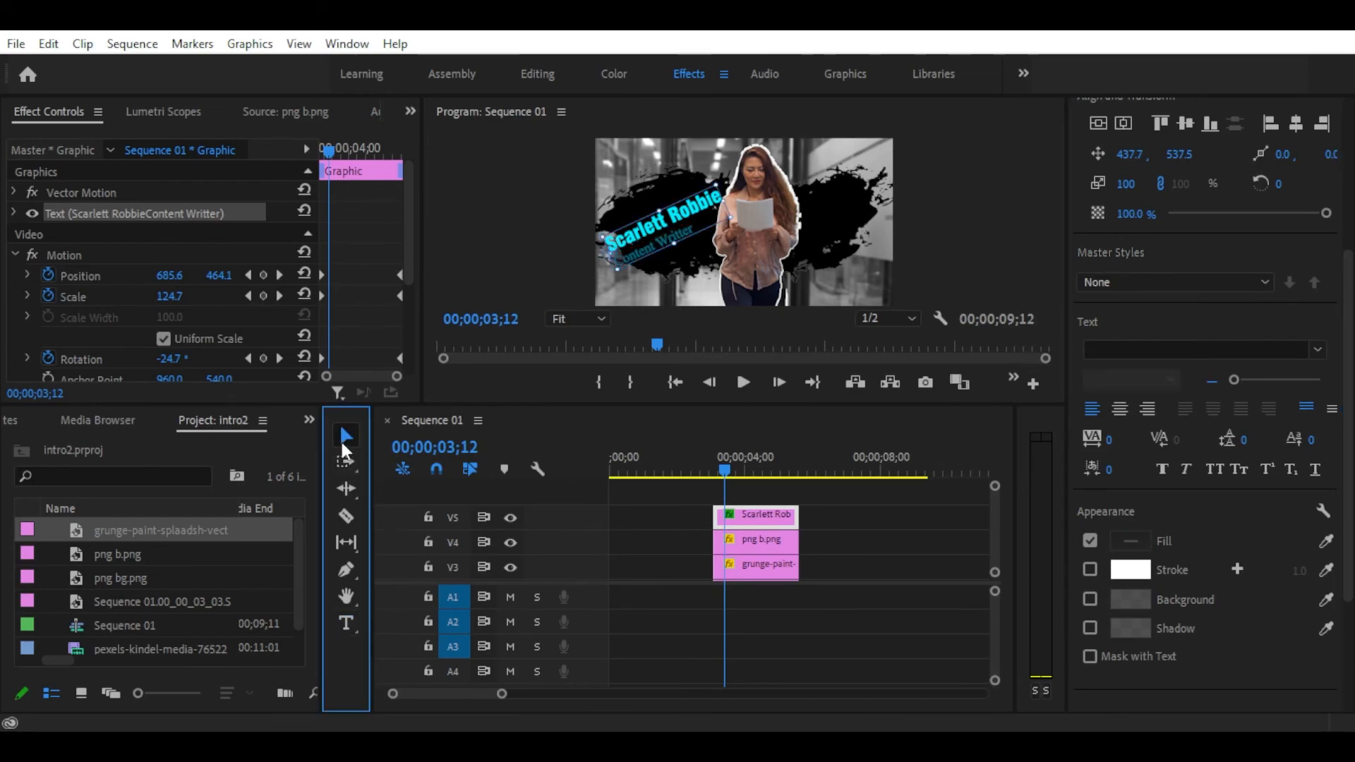
pyautogui.click(1000, 277)
pyautogui.moveTo(735, 470); pyautogui.dragTo(439, 502)
pyautogui.press('space')
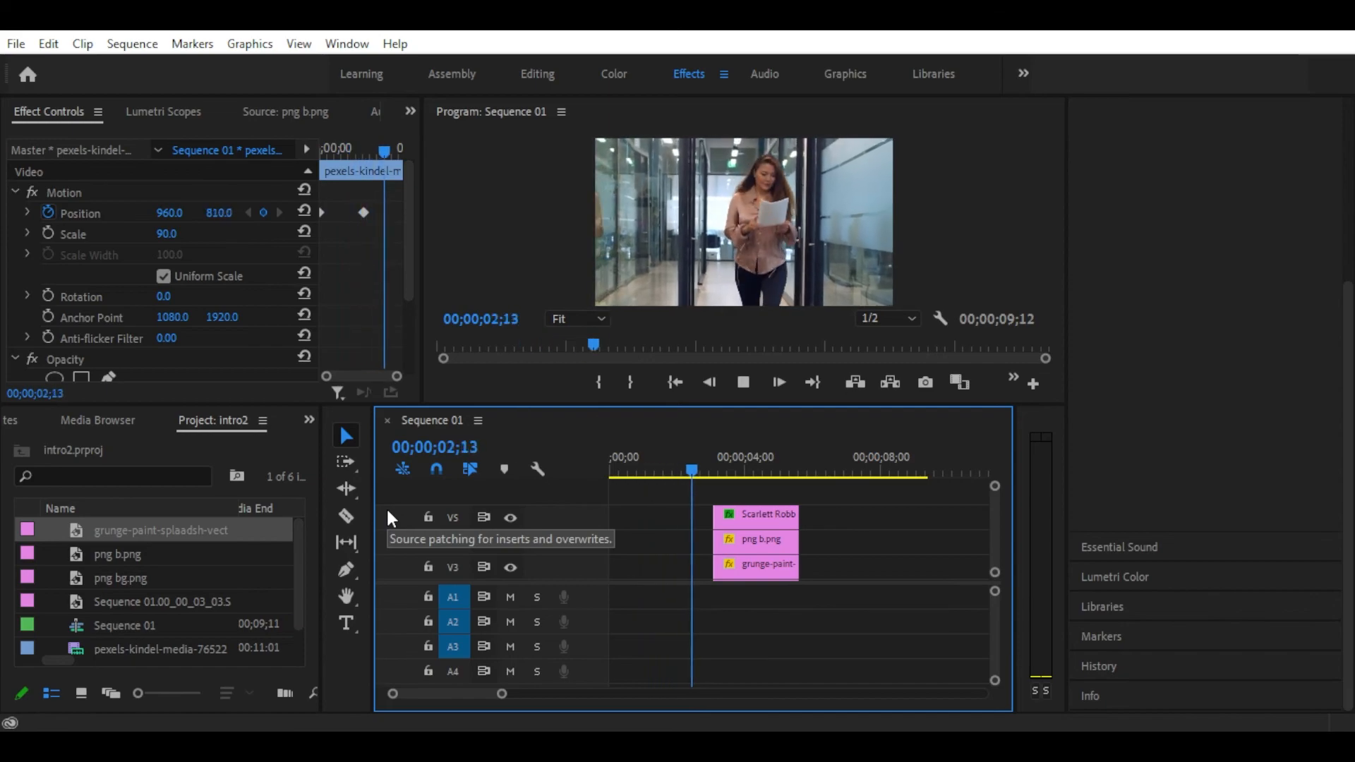